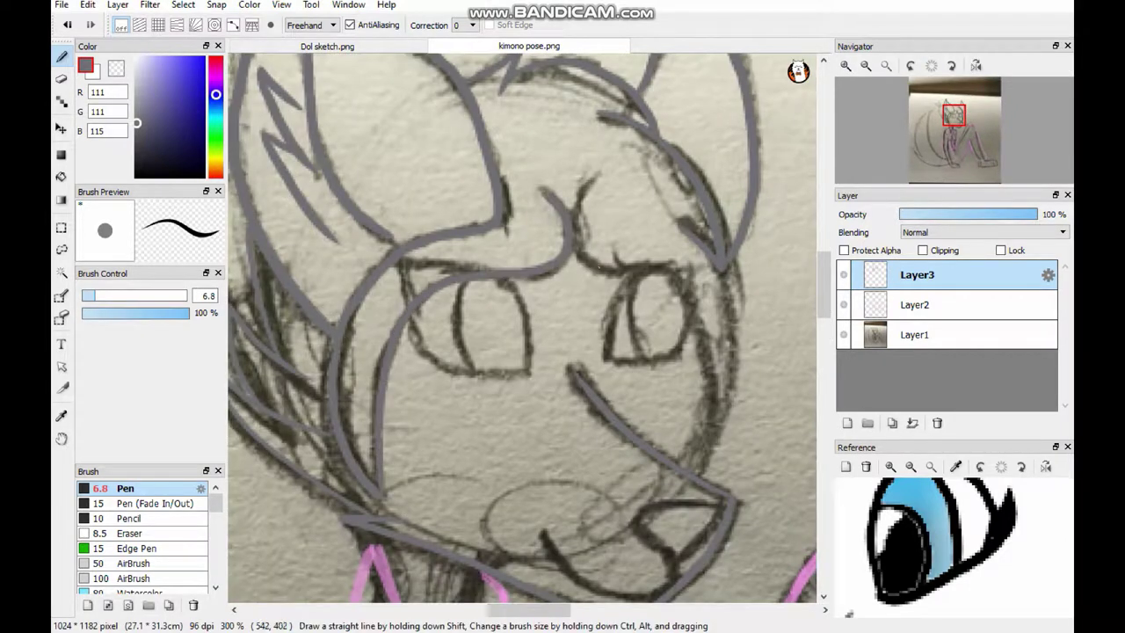
Trace the head, ears and facial contours of the sketch in grey on Layer3 with the 6.8 Pen brush
drag(395, 264, 756, 396)
drag(615, 545, 413, 70)
drag(527, 334, 492, 211)
key(ctrl+0)
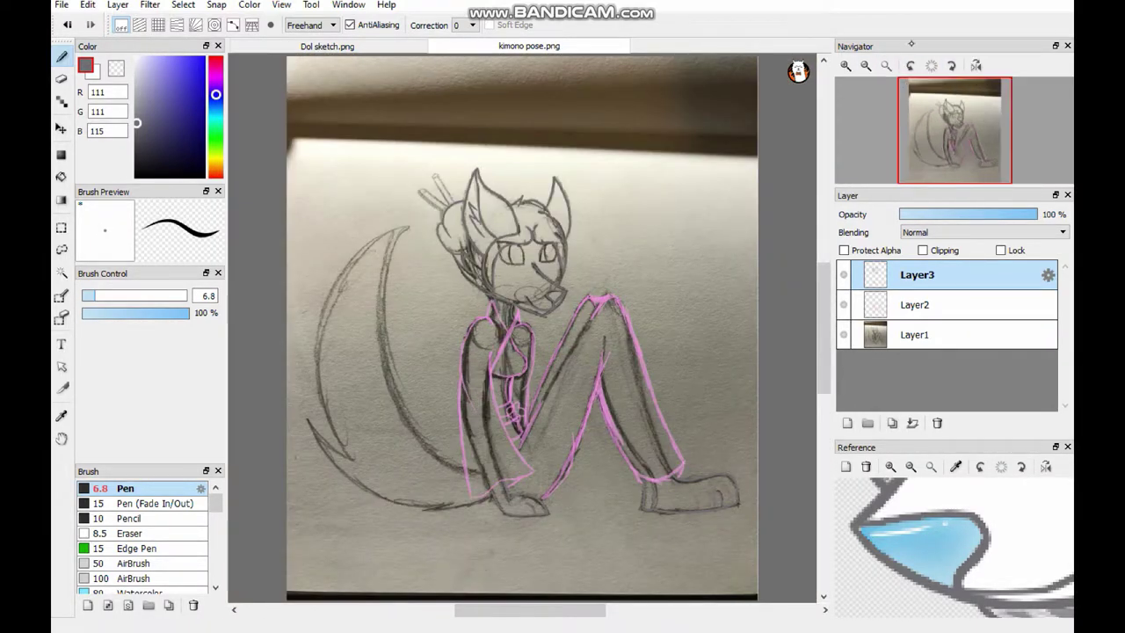
Trace the outline of the curved tail in grey on Layer3, rotating the canvas to suit the strokes
key(ctrl+alt+0)
drag(364, 204, 430, 228)
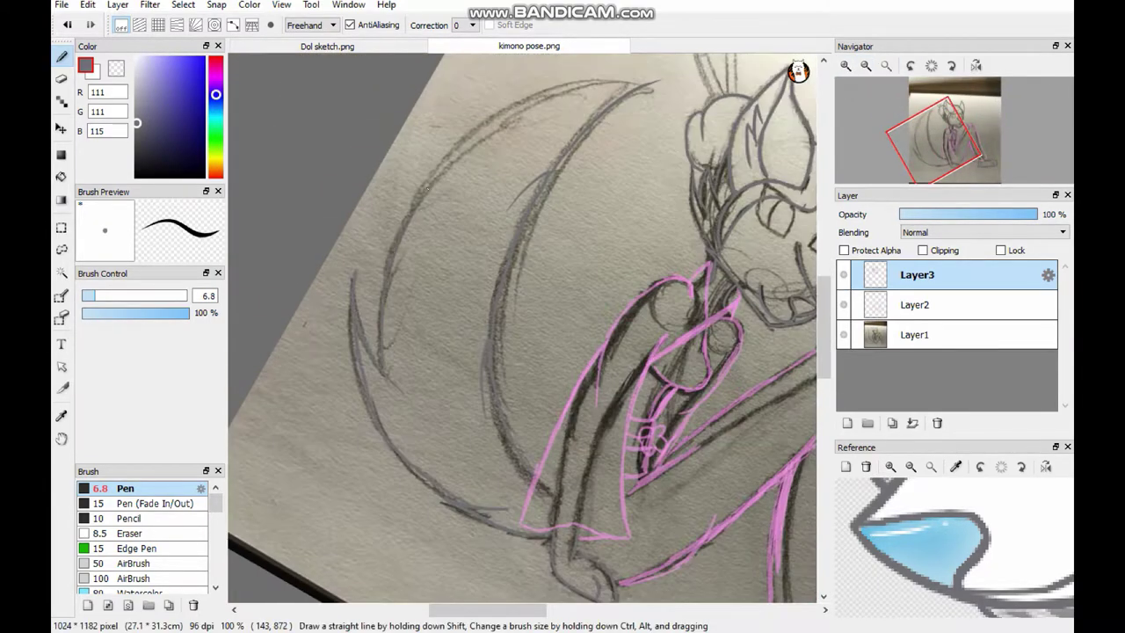
key(ctrl+0)
key(ctrl+alt+0)
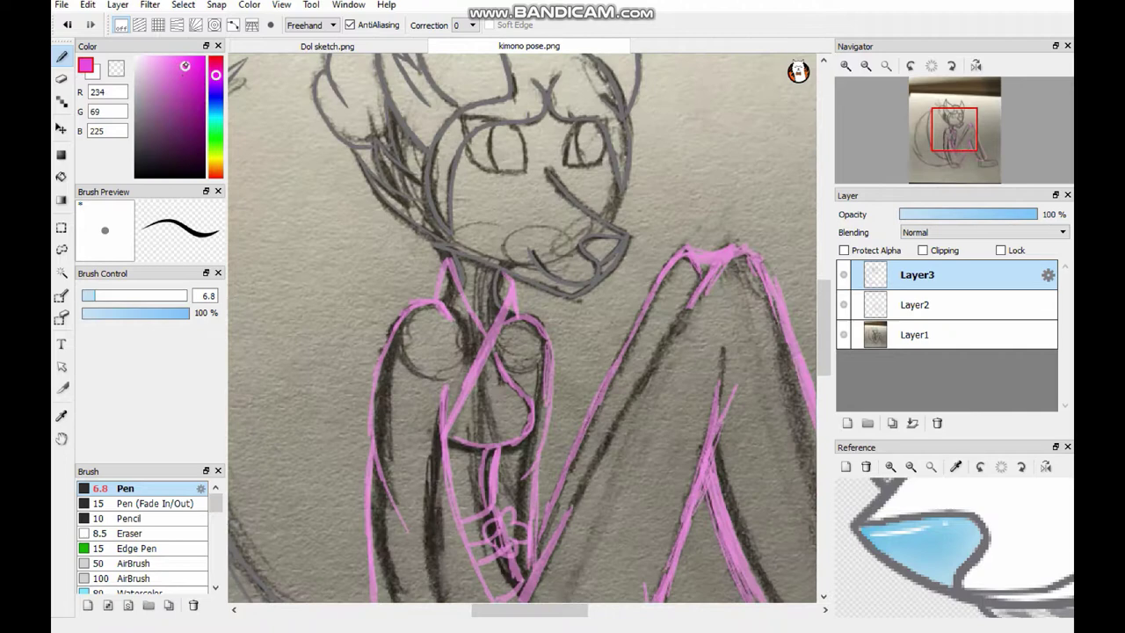
Add a new layer above Layer3 and trace the kimono's collar, sleeves and trousers in pink, RGB 243, 107, 235
click(847, 423)
scroll(479, 301, up, 3)
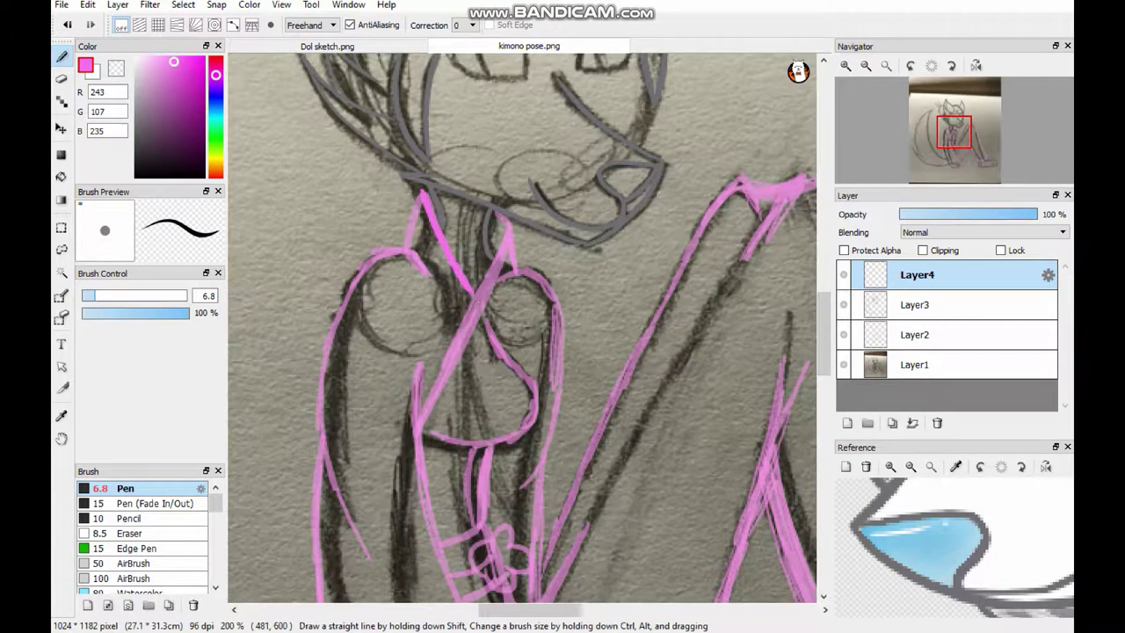
scroll(522, 327, down, 5)
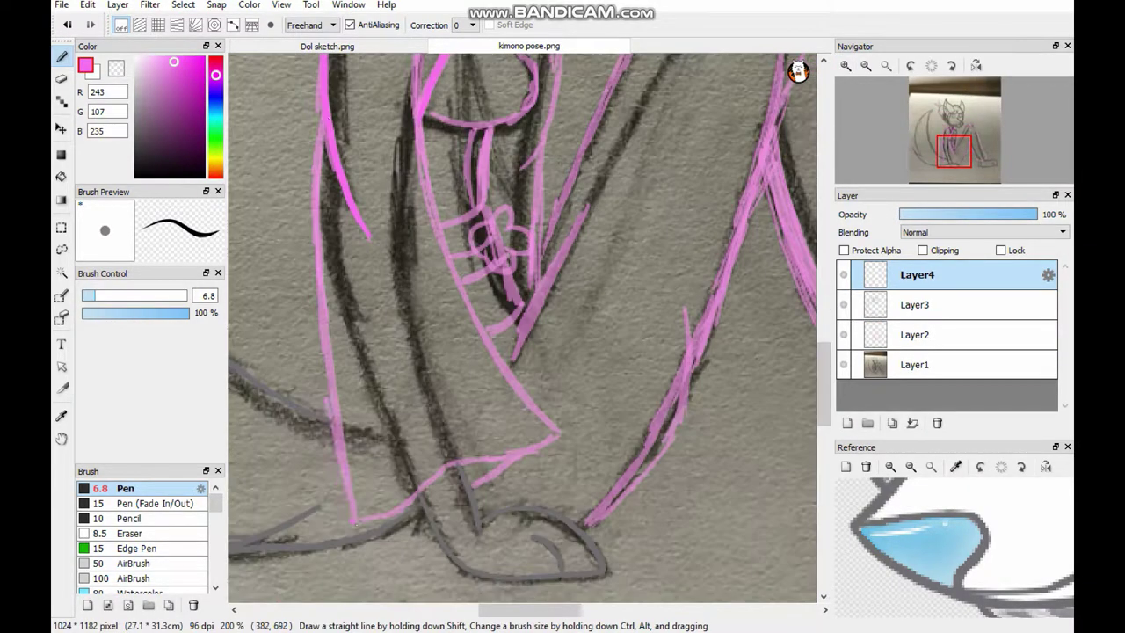
click(91, 24)
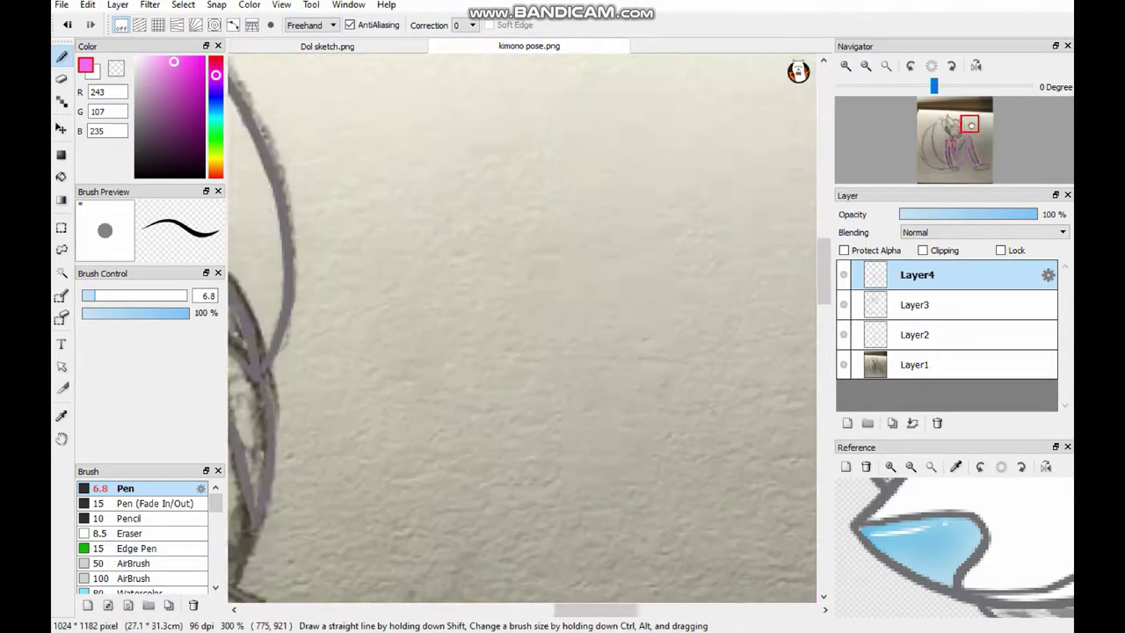
Paint colour swatches beside the figure and trace the belt, flower and hair sticks in darker magentas, including RGB 204, 39, 195
click(946, 329)
click(947, 275)
click(950, 147)
click(192, 80)
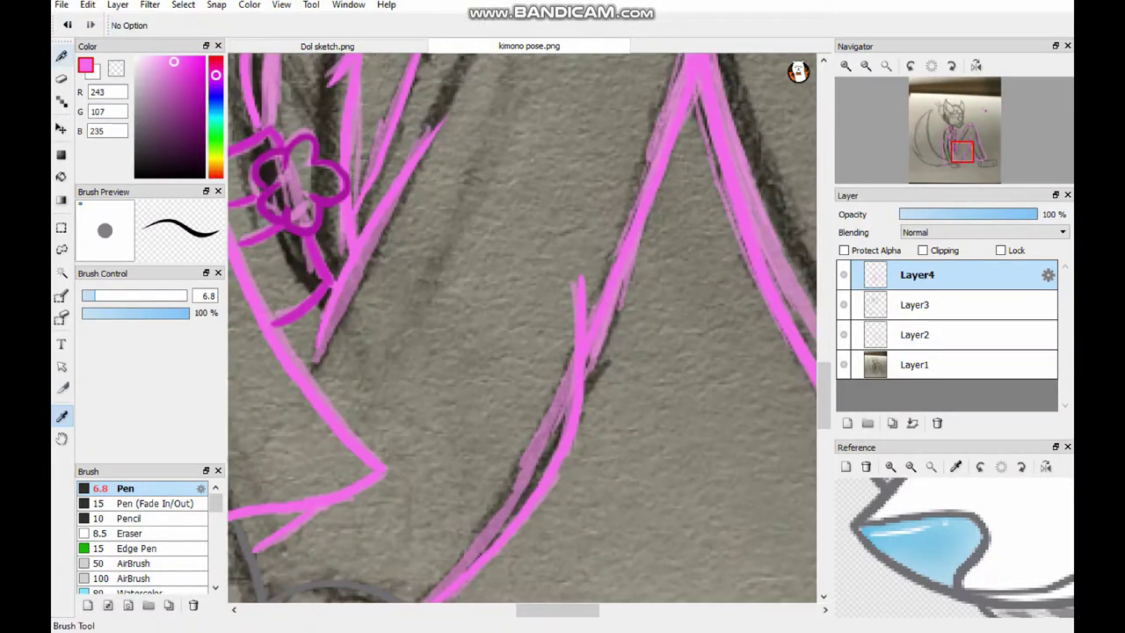
click(979, 115)
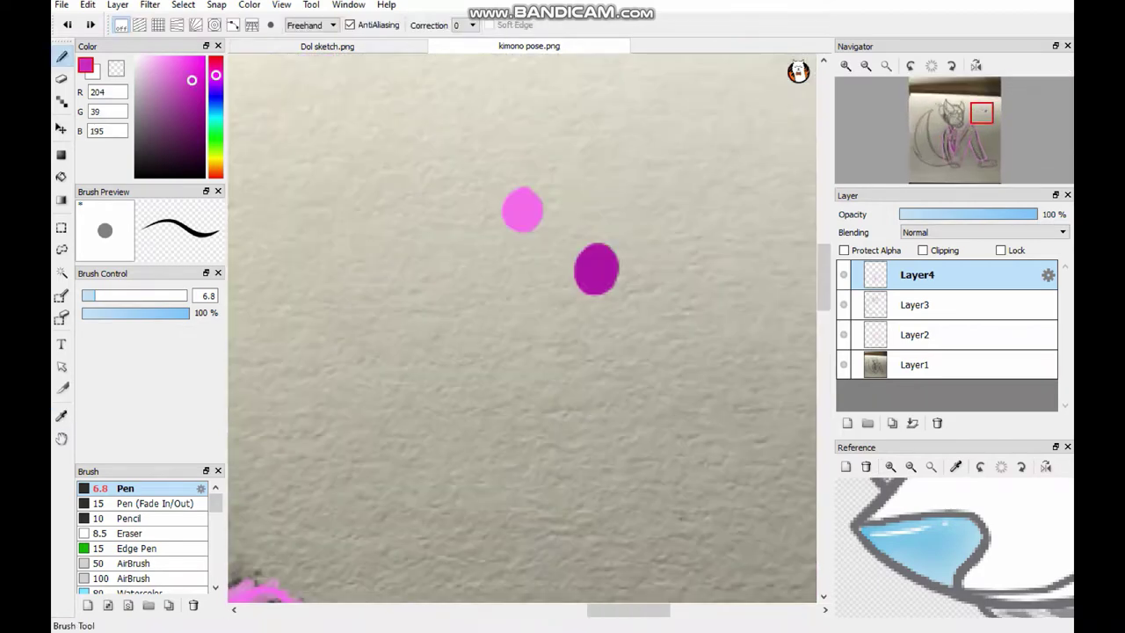
alt+click(643, 223)
drag(470, 191, 555, 386)
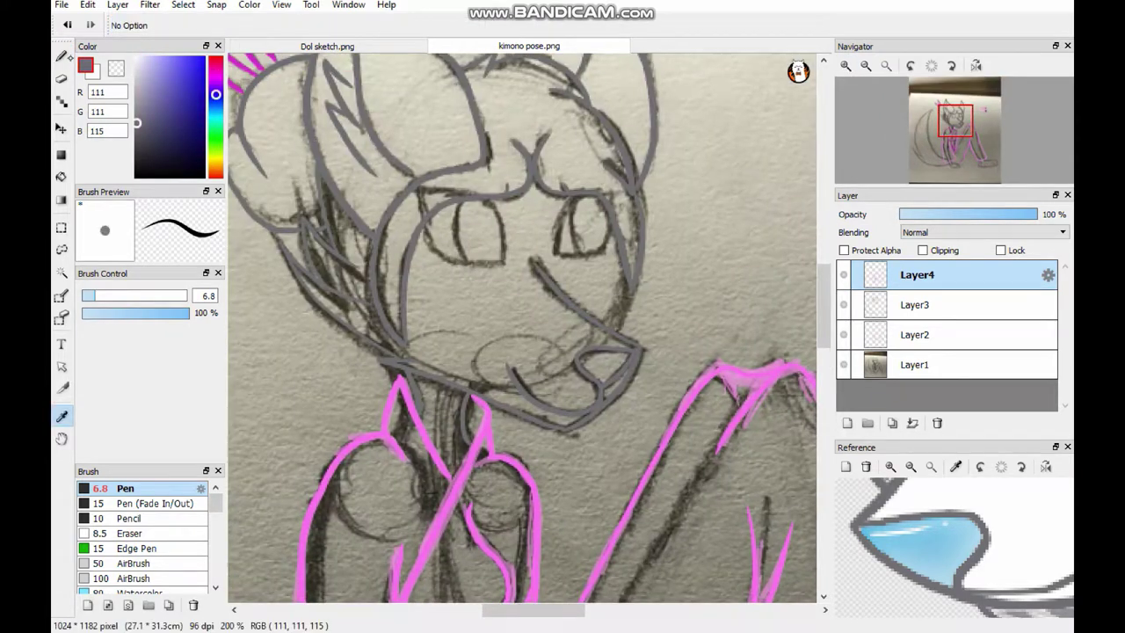
Outline both eyes in black over the sketch
drag(591, 300, 588, 350)
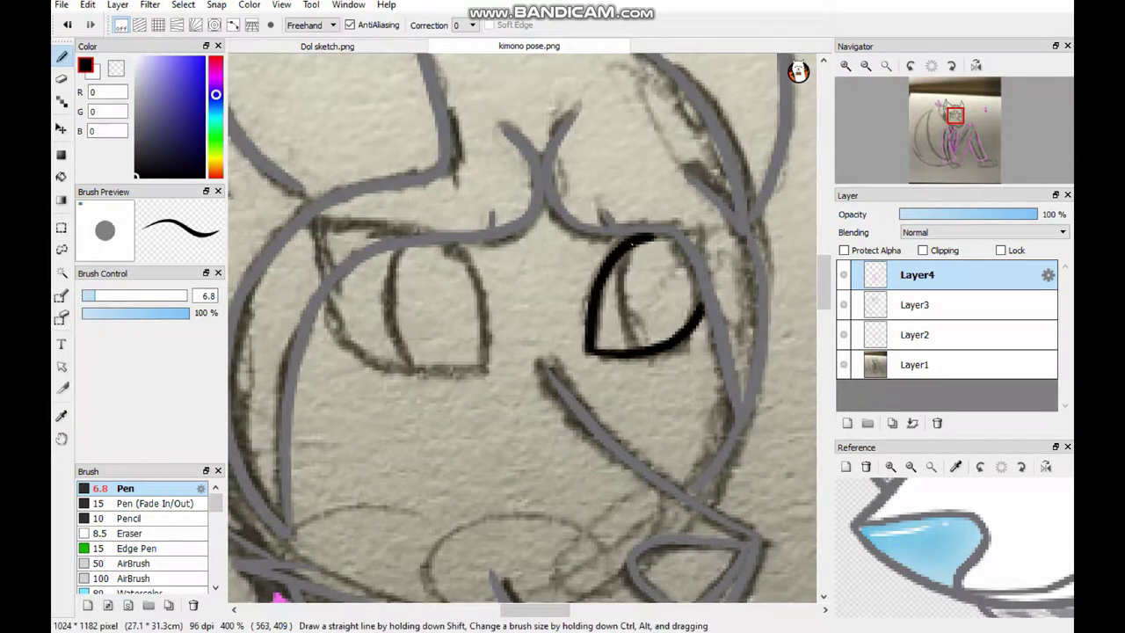
drag(444, 242, 323, 300)
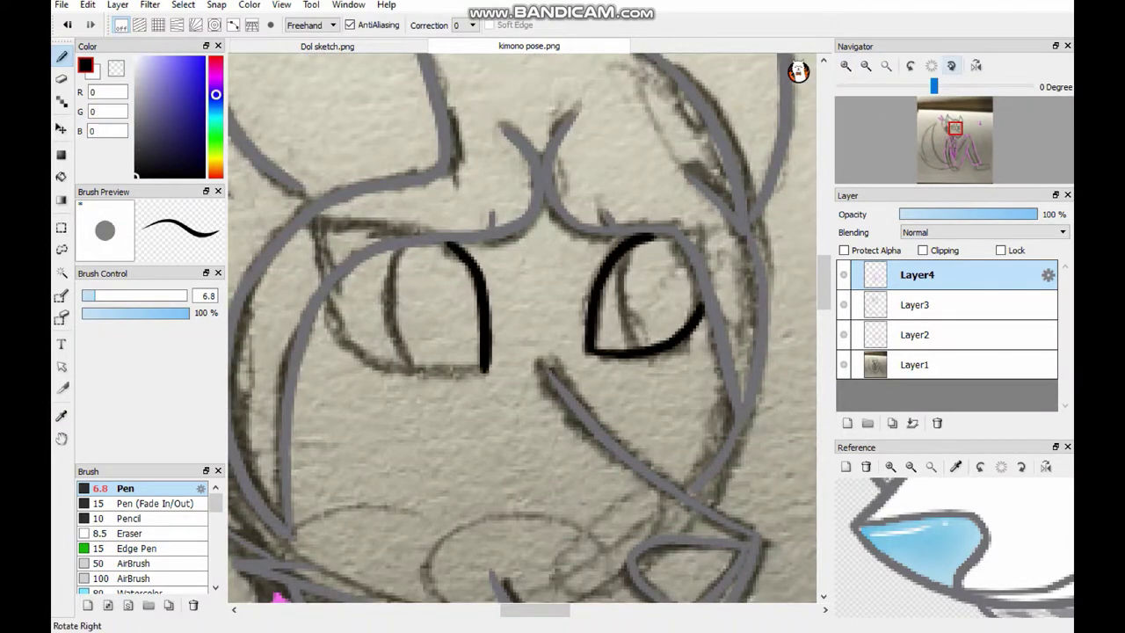
click(951, 65)
click(931, 65)
Sample the iris blue from the reference image and draw the curved iris edges in both eyes with RGB 29, 168, 227
click(956, 466)
click(932, 527)
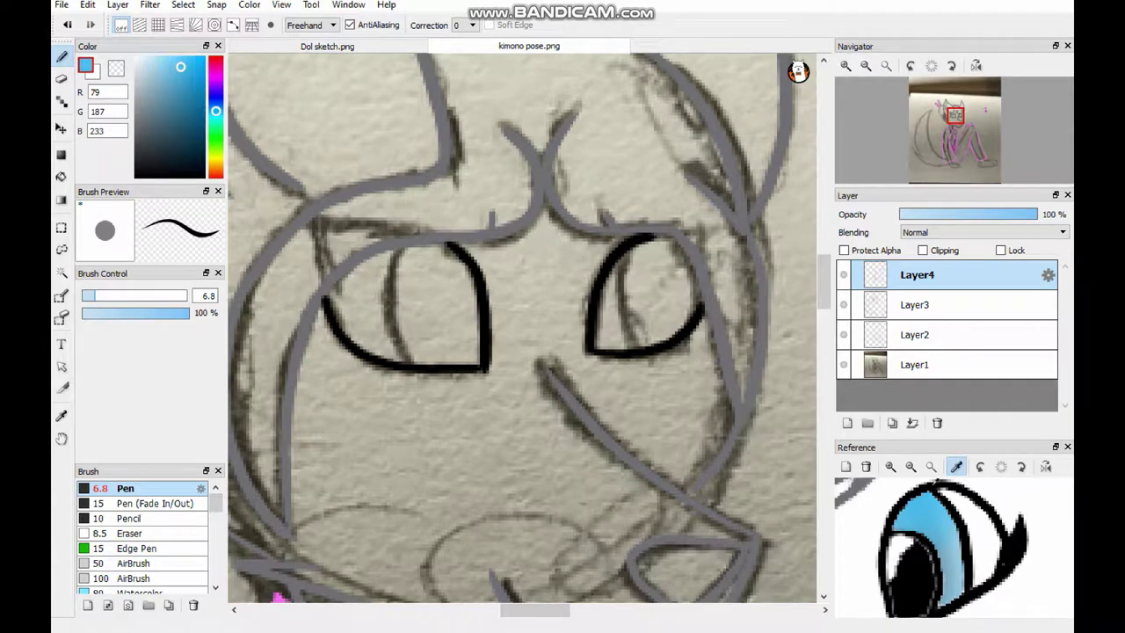
drag(620, 255, 622, 274)
Delete the sketch photo on Layer1 and the rough drawing on Layer2, leaving only the line art layers
click(886, 65)
click(913, 364)
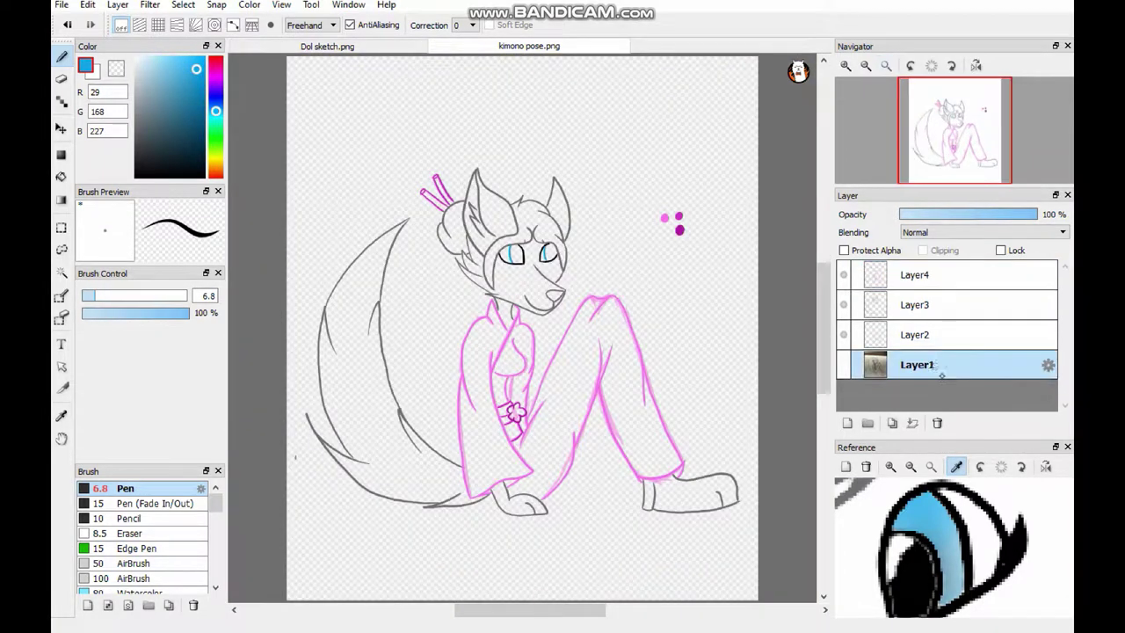
click(936, 422)
click(937, 422)
Sample the kimono pink and the fur grey from the drawing and touch up the line ends around the collar and muzzle
scroll(528, 307, up, 5)
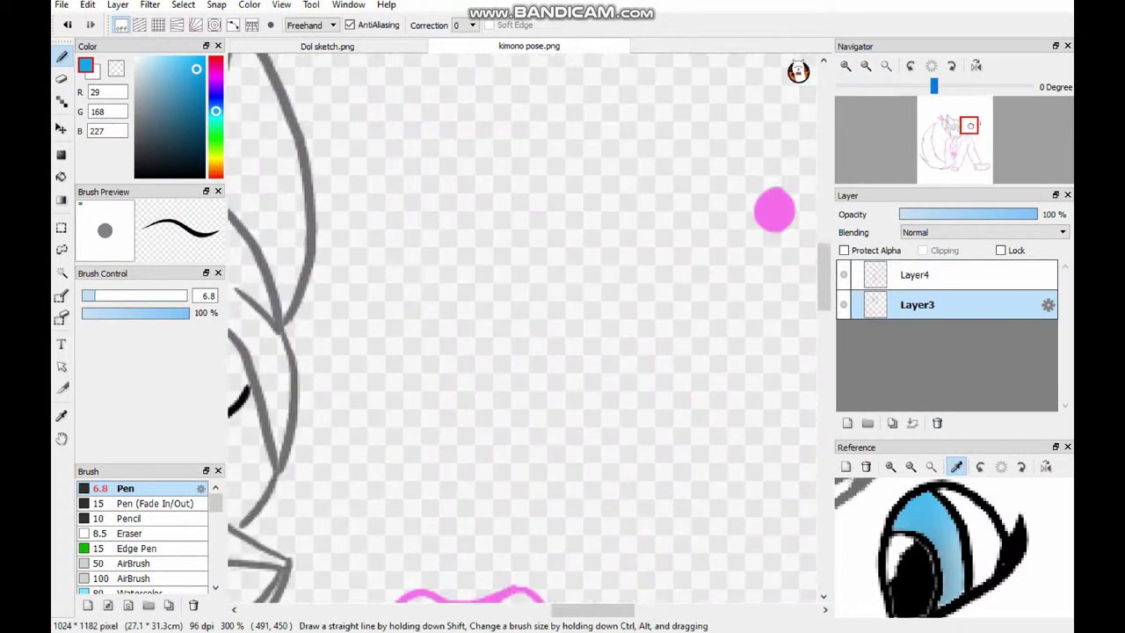
alt+click(613, 270)
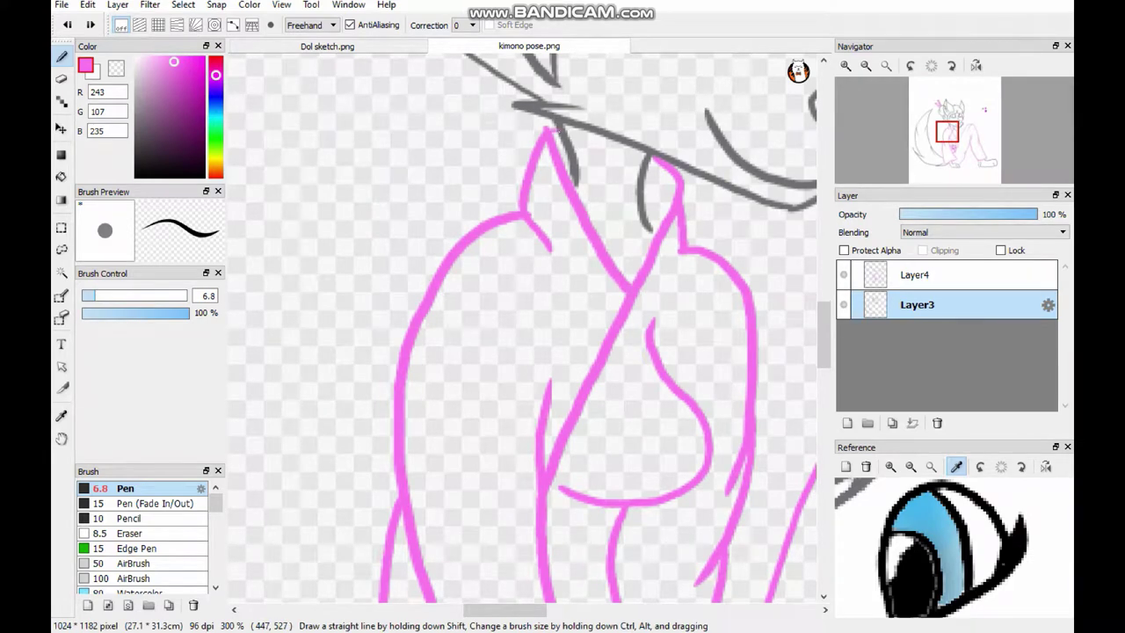
scroll(264, 404, down, 3)
scroll(263, 404, up, 3)
alt+click(263, 404)
scroll(264, 405, up, 2)
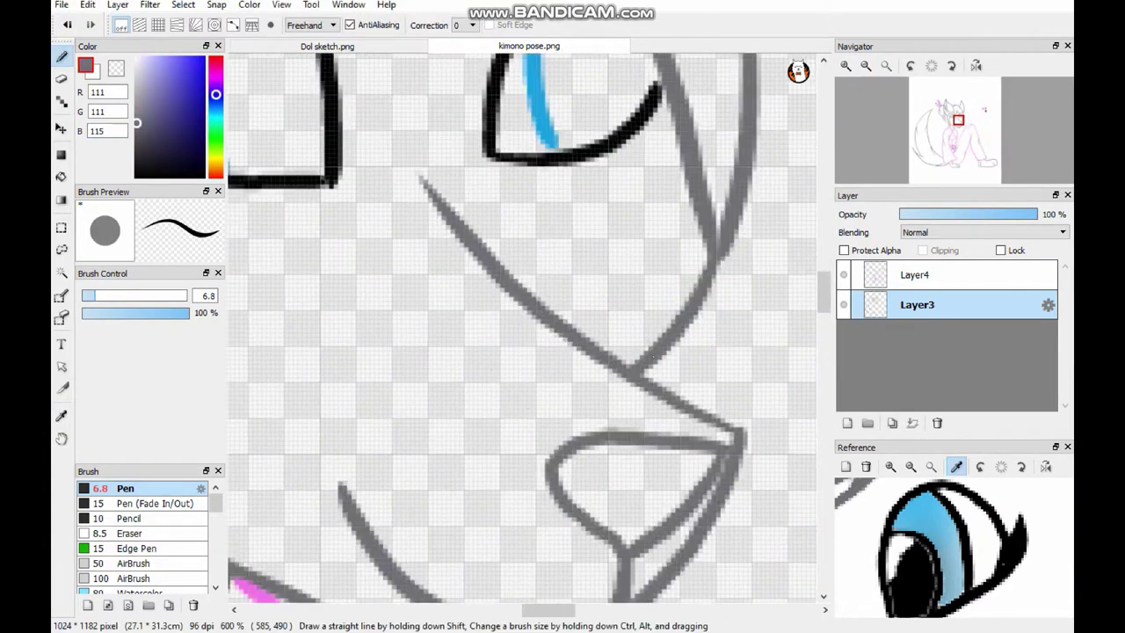
Clean up the ankle and foot lines below the trouser hem on Layer3 with the Eraser and Pen
double_click(914, 274)
key(Escape)
click(916, 304)
scroll(587, 315, down, 3)
scroll(588, 315, up, 2)
key(e)
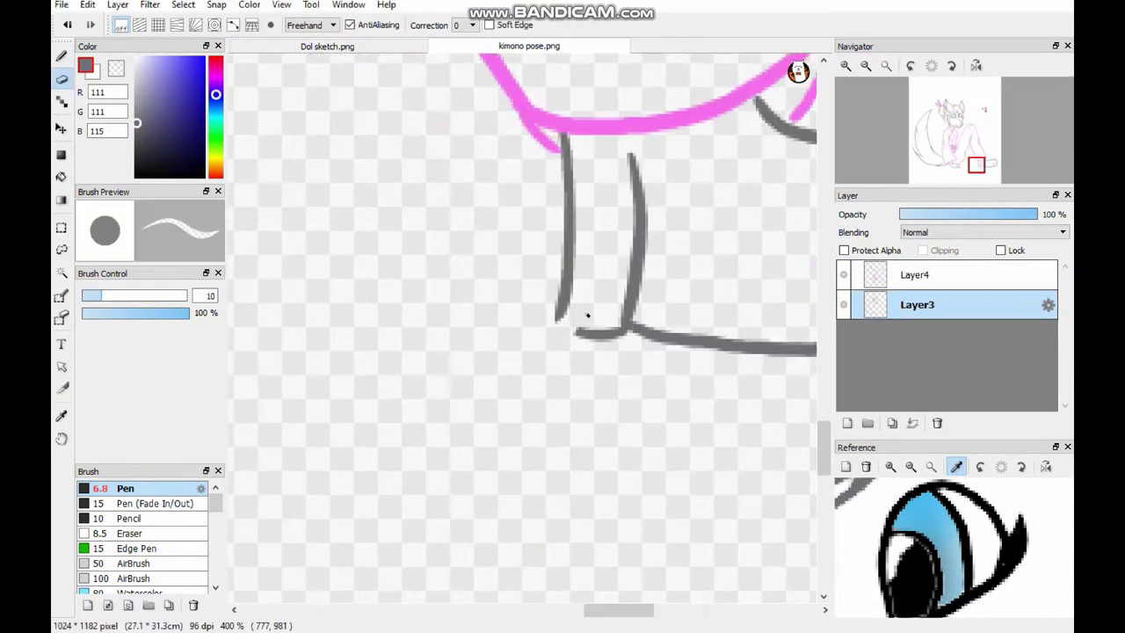
key(b)
scroll(548, 323, down, 5)
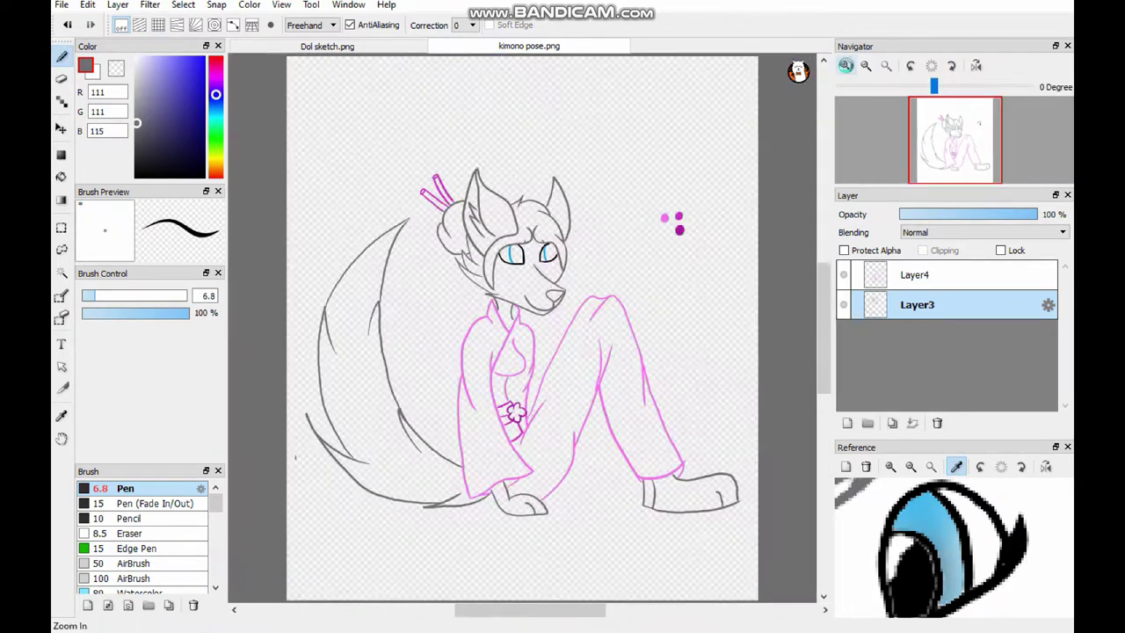
Close the remaining gaps in the pink and grey outlines, switching between Layer4 and Layer3
scroll(598, 334, up, 3)
click(916, 274)
key(b)
click(916, 304)
scroll(791, 351, up, 2)
scroll(790, 352, down, 4)
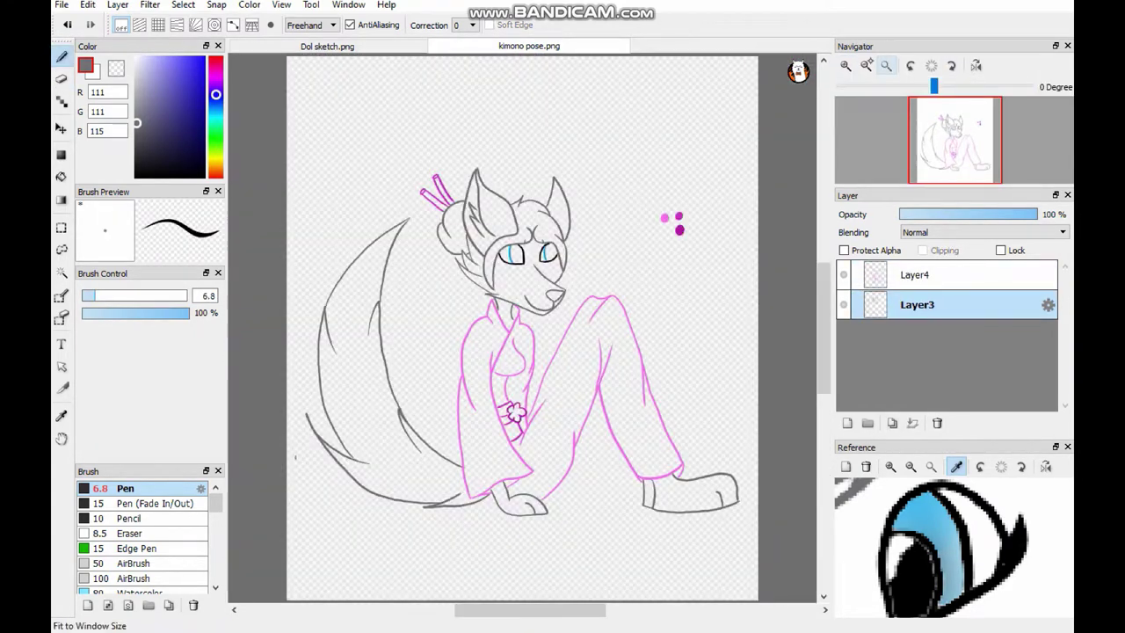
Add a new layer above Layer4 and bucket-fill the head and hair with white, RGB 255, 255, 255
key(ctrl+shift+n)
scroll(523, 327, up, 3)
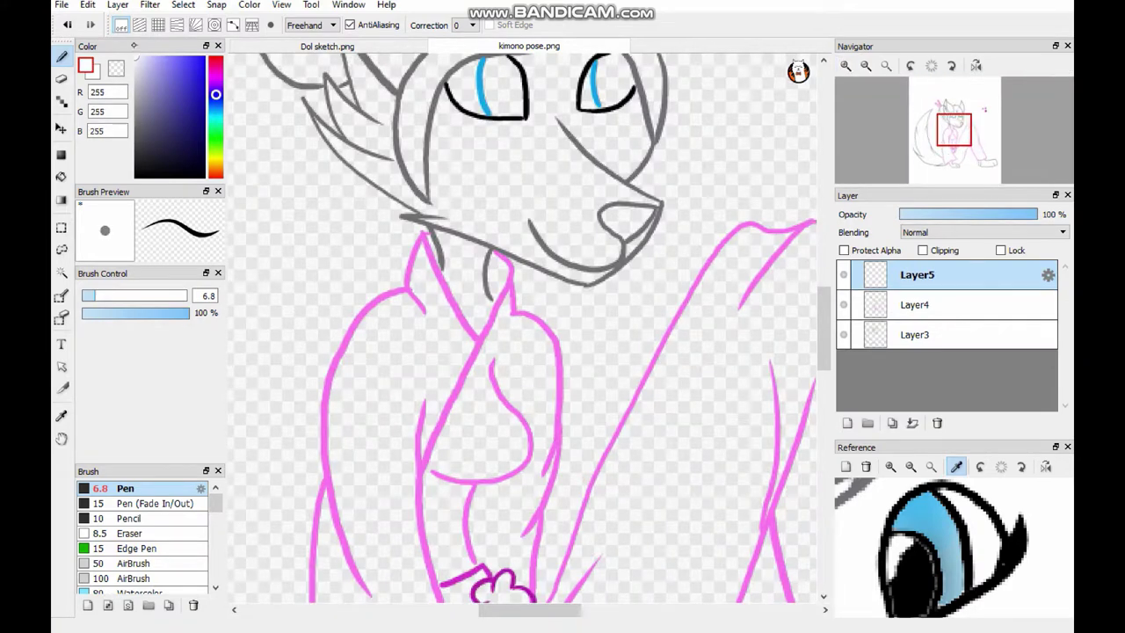
key(g)
scroll(490, 302, up, 2)
click(342, 163)
scroll(352, 162, up, 10)
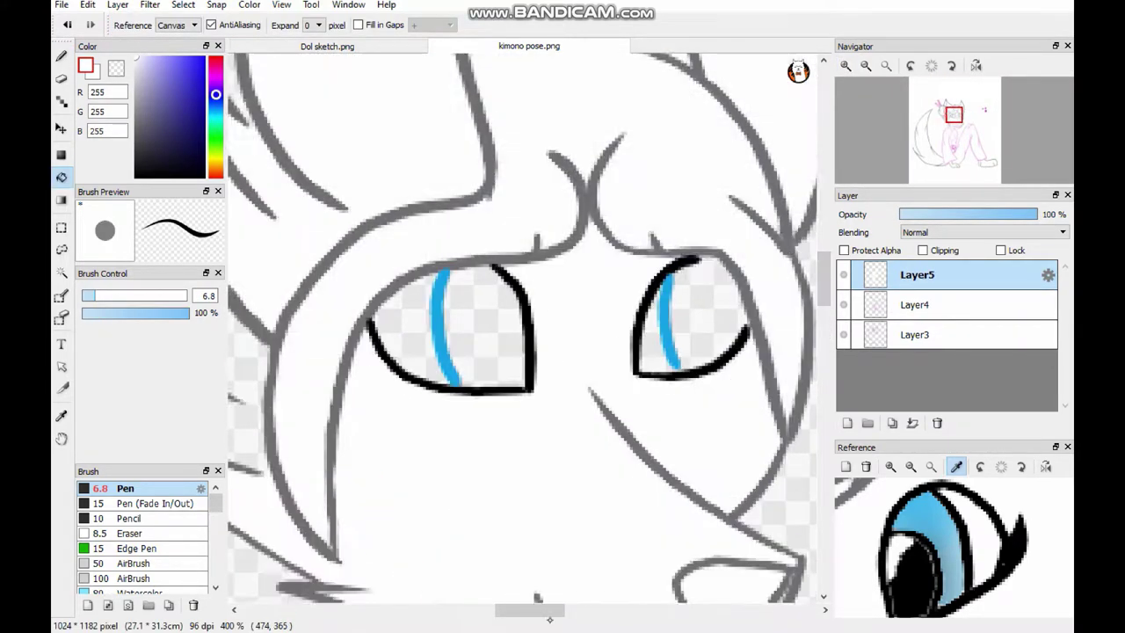
Bucket-fill the kimono, trousers, feet and tail with white on Layer5
scroll(422, 194, right, 2)
scroll(484, 214, left, 4)
scroll(484, 214, down, 10)
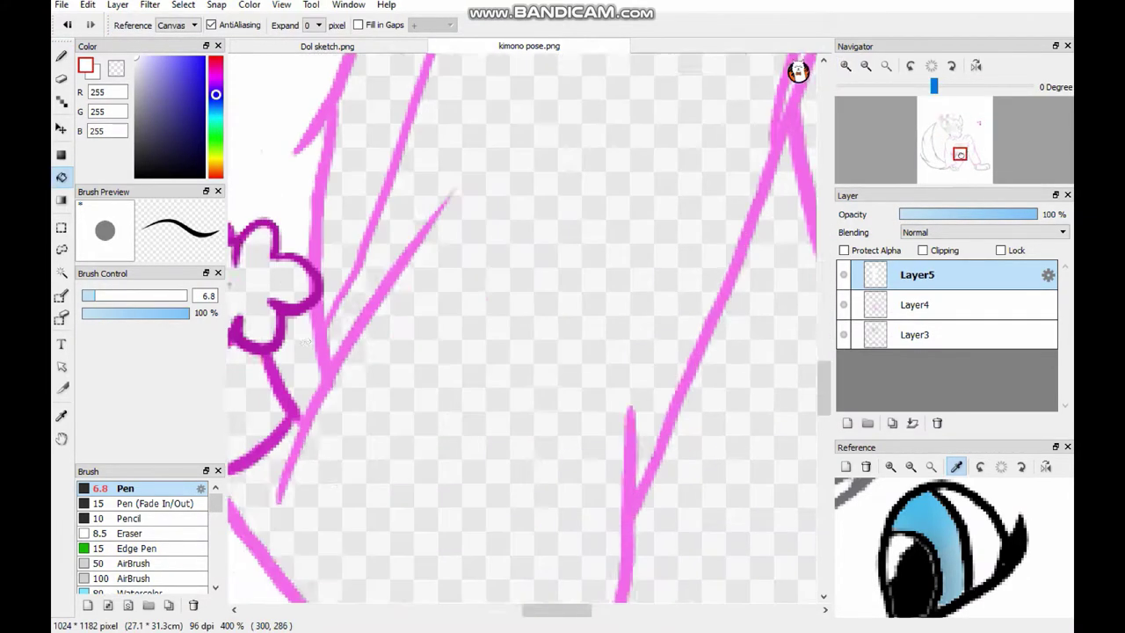
scroll(475, 246, down, 3)
scroll(461, 276, up, 2)
scroll(448, 351, up, 3)
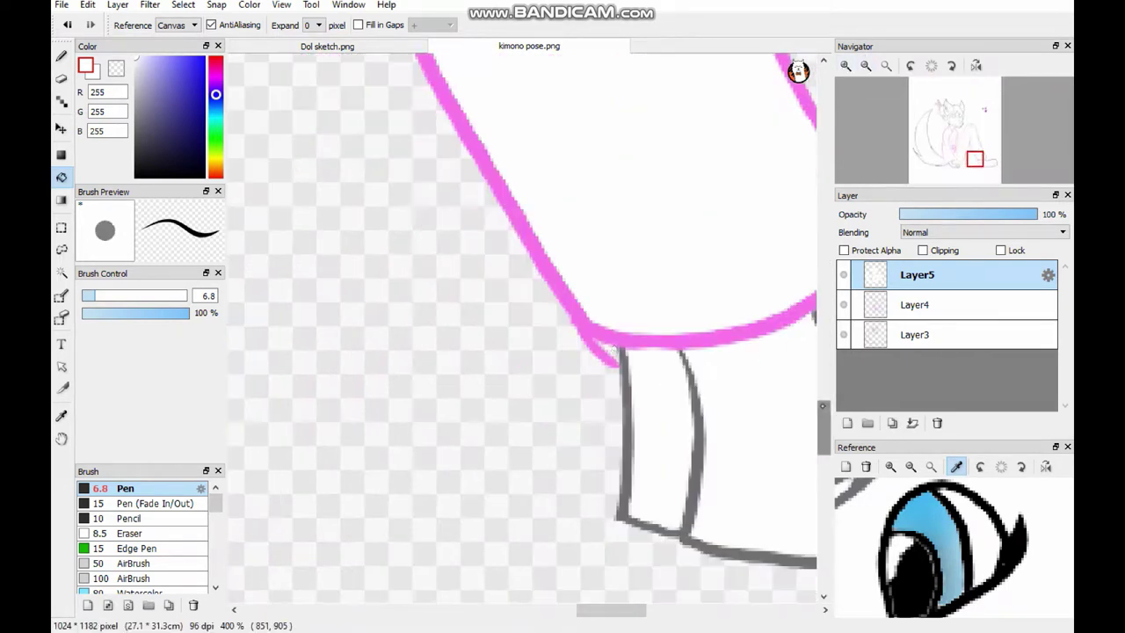
scroll(431, 422, down, 3)
scroll(422, 457, up, 2)
scroll(423, 458, down, 3)
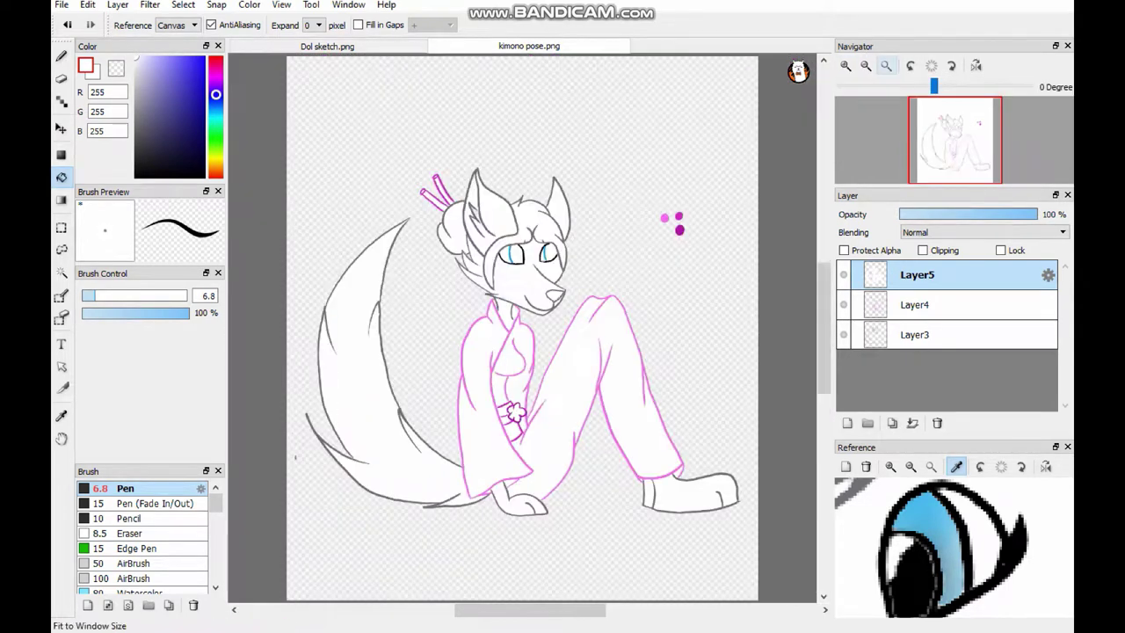
Add a new layer with Multiply blending and prepare the Pen brush with light grey, RGB 214, 213, 218
click(847, 423)
scroll(465, 307, up, 3)
click(983, 232)
click(931, 251)
key(b)
Move Layer4 down the layer stack so that it sits directly above Layer3
drag(917, 274, 921, 334)
scroll(494, 374, down, 1)
scroll(494, 374, up, 1)
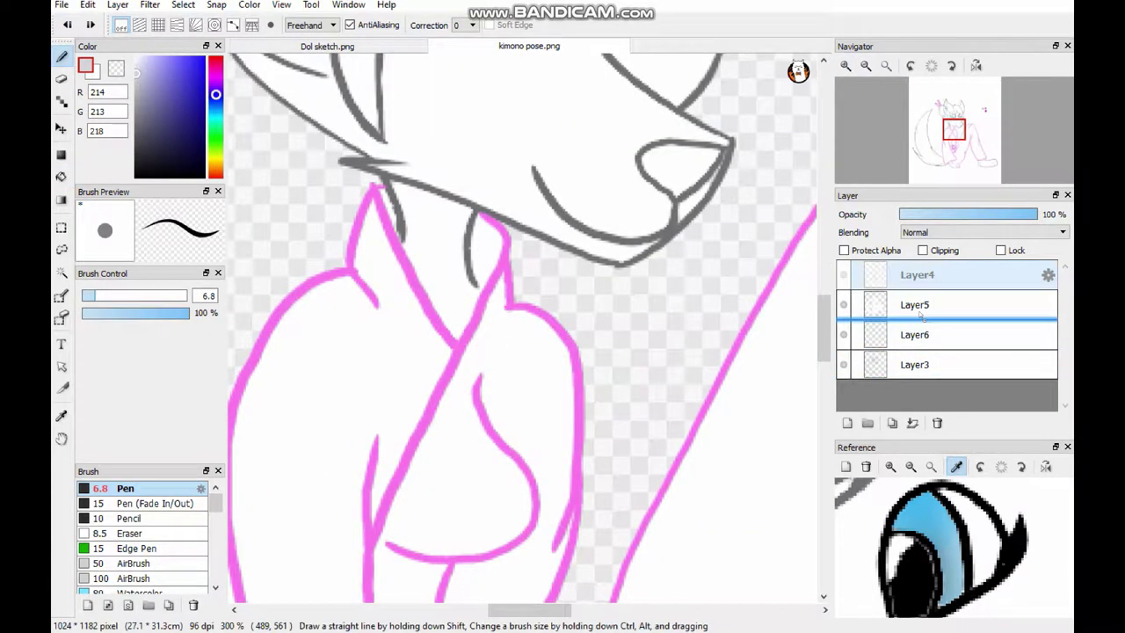
drag(915, 275, 919, 344)
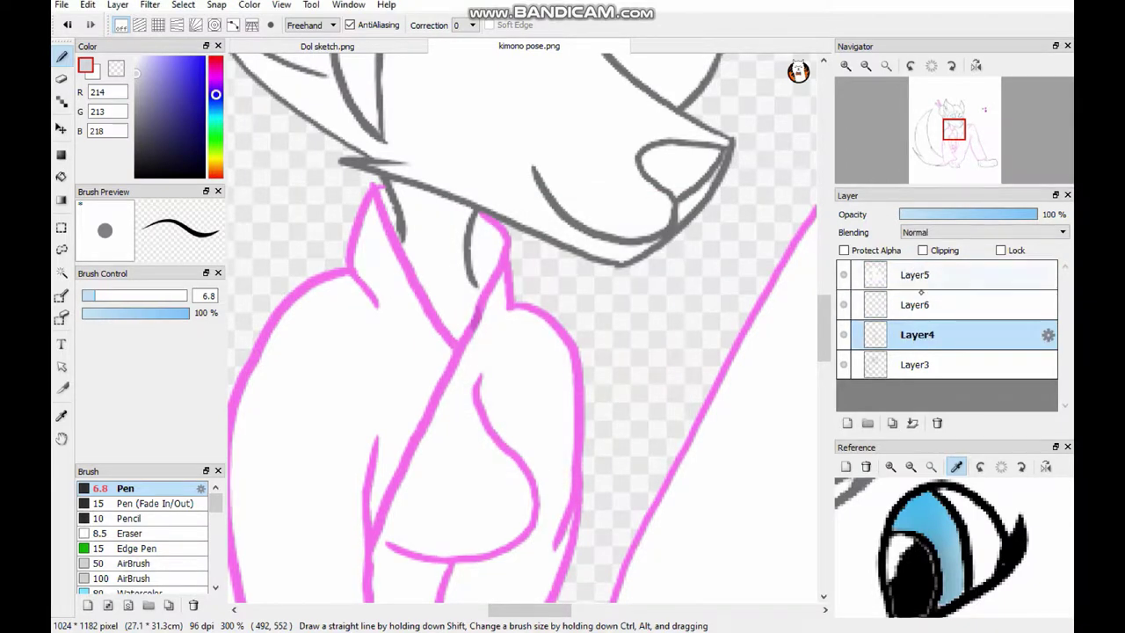
Undo the test shading stroke below the neck and try it again with the Pen on Layer5
key(e)
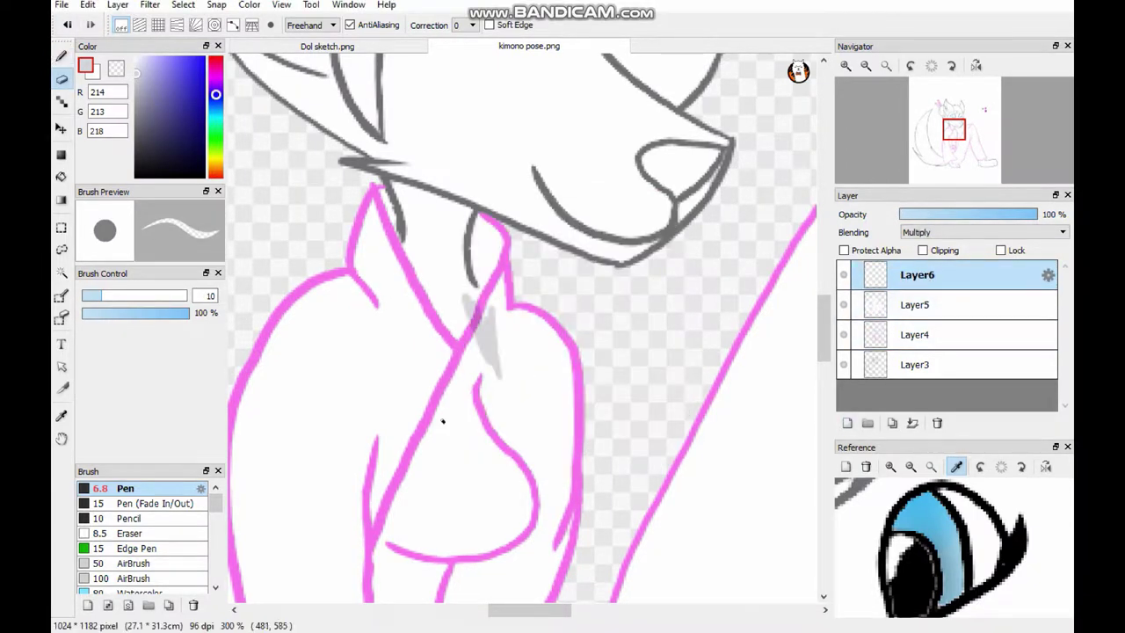
key(ctrl+z)
key(b)
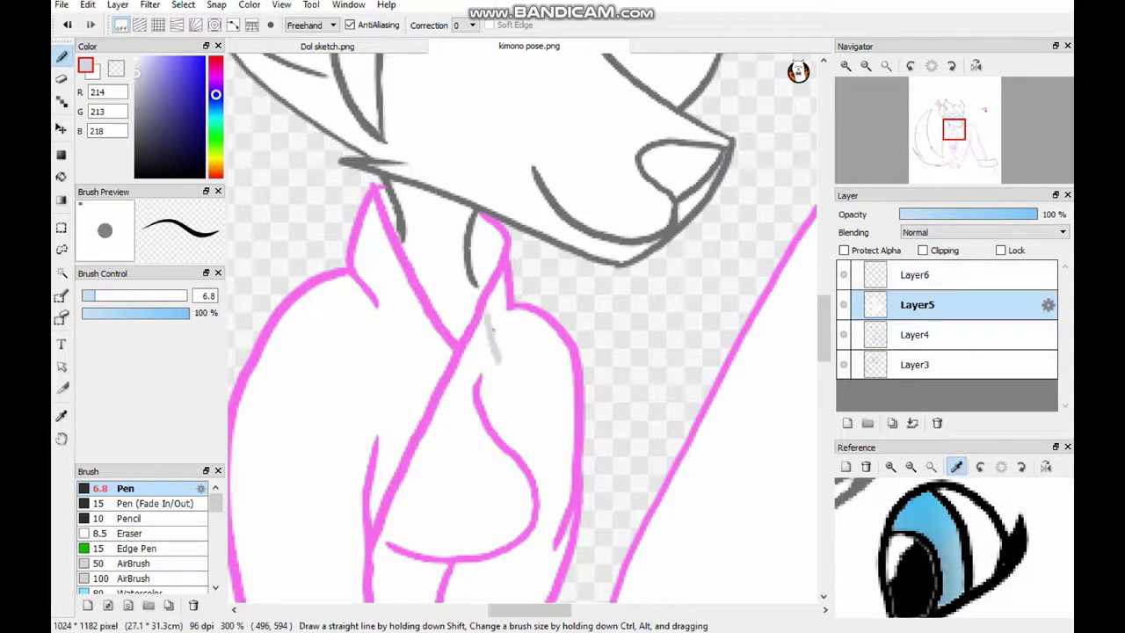
Make Layer6 the active layer at the top of the stack with Normal blending
key(ctrl+plus)
click(982, 232)
click(931, 244)
drag(917, 304, 917, 274)
Select the enclosed area between the neck line and the collar and shade it softly with light grey
scroll(519, 378, up, 3)
click(448, 272)
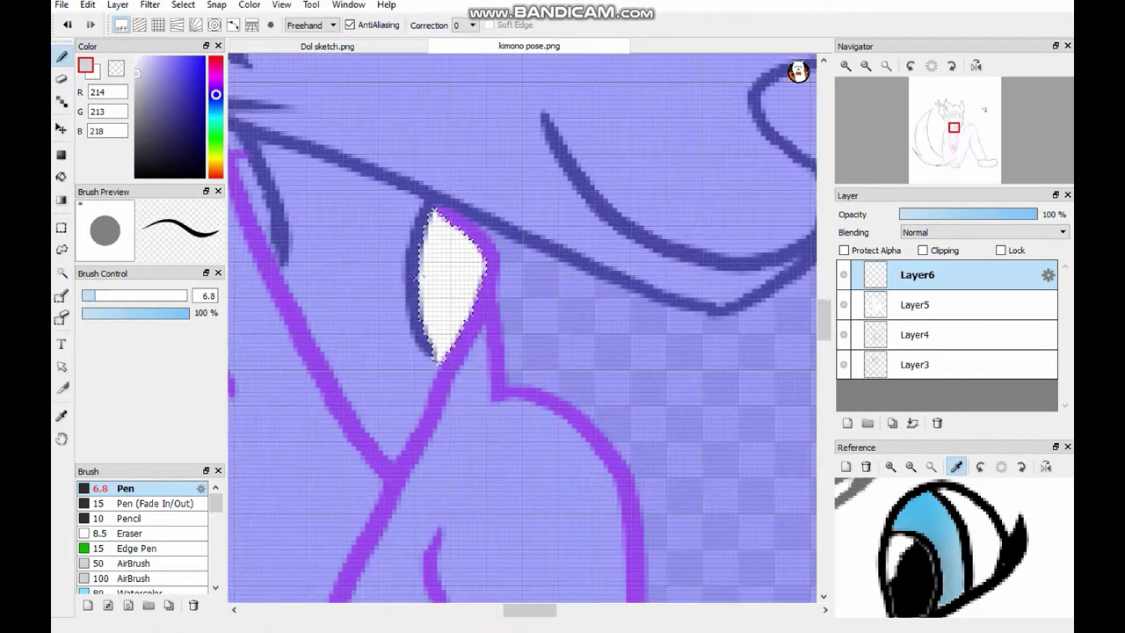
scroll(142, 536, down, 3)
click(126, 501)
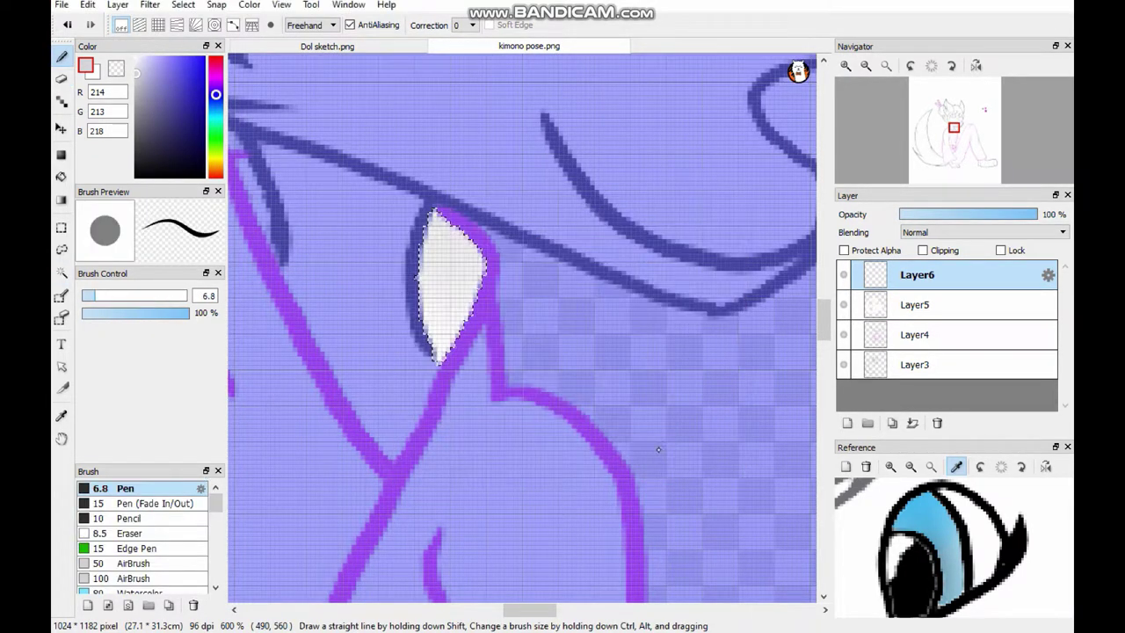
Paint a light grey shadow on the selected neck area beneath the jaw
scroll(522, 328, up, 2)
mouse_move(413, 176)
mouse_down()
mouse_move(427, 264)
mouse_move(540, 336)
mouse_up()
drag(422, 193, 418, 268)
mouse_move(440, 316)
mouse_down()
mouse_move(536, 184)
mouse_move(431, 220)
mouse_move(528, 264)
mouse_move(531, 311)
mouse_up()
Soften the neck shadow into a gradient with the size 80 Blur brush and clear the selection
scroll(143, 536, down, 3)
click(126, 510)
drag(457, 264, 439, 332)
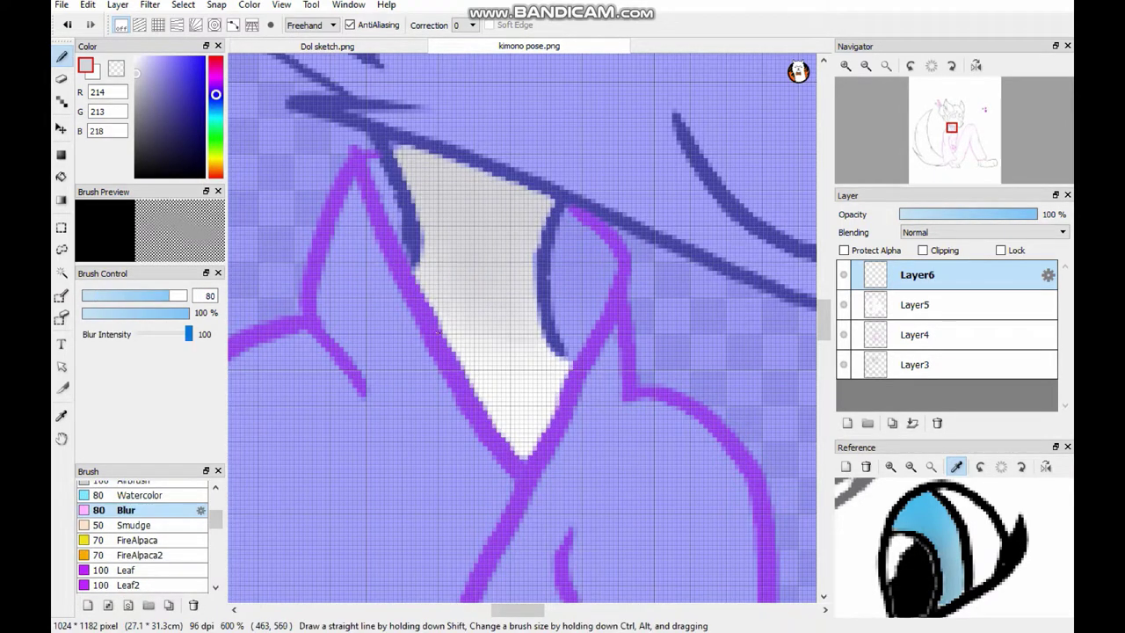
key(m)
key(ctrl+d)
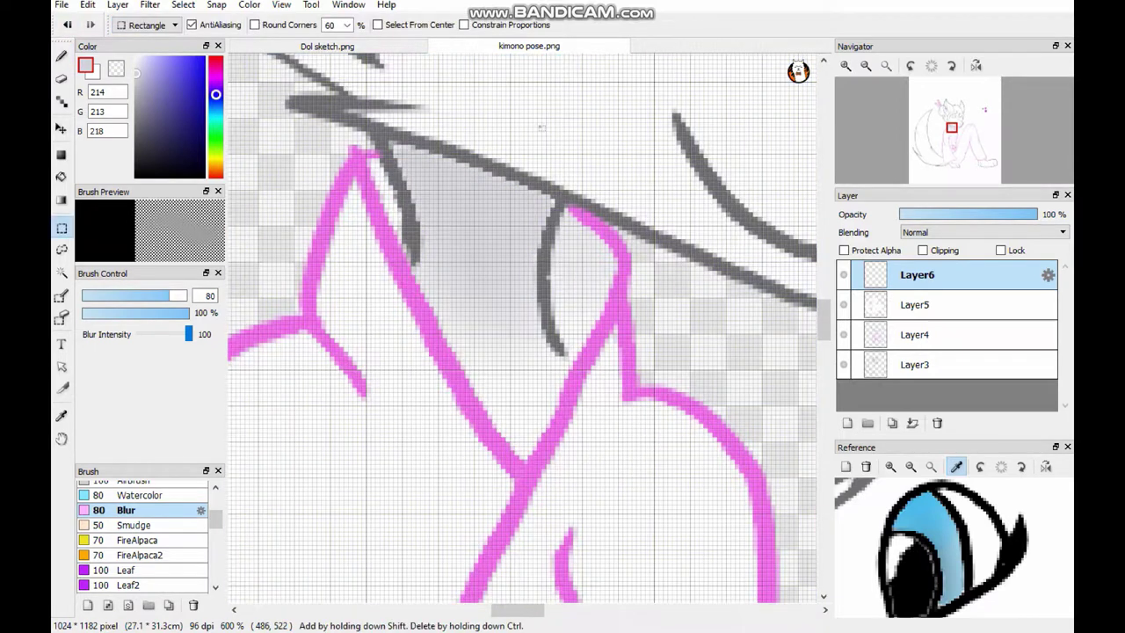
Move the white fill layer, Layer5, to the bottom of the layer stack and make Layer4 active
drag(914, 304, 914, 363)
double_click(917, 334)
key(Escape)
double_click(916, 304)
key(Escape)
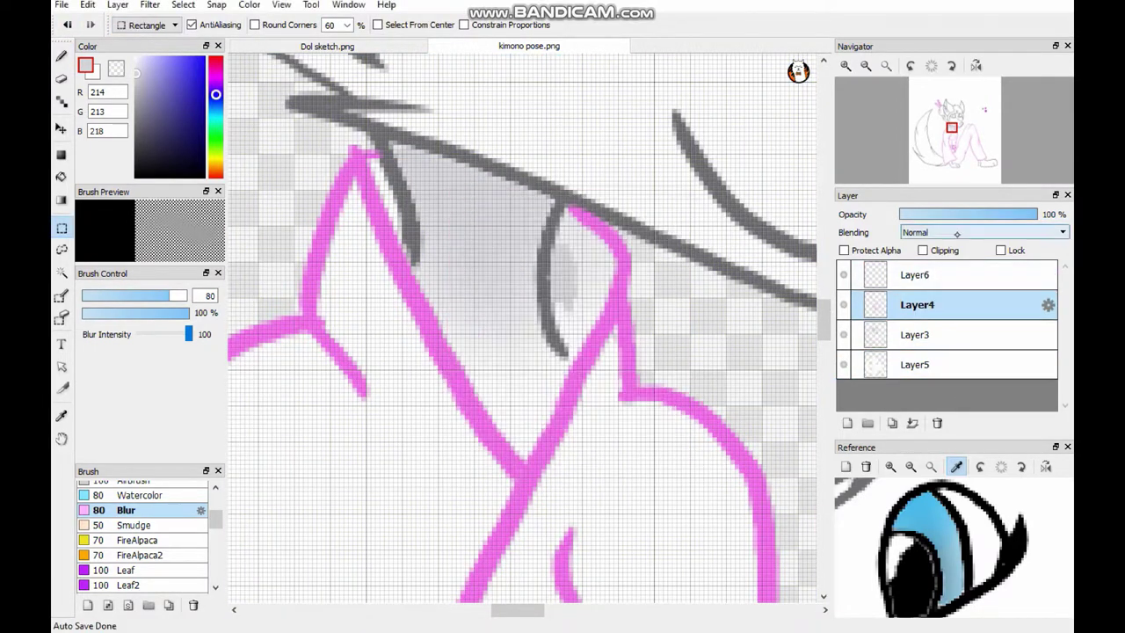
Try to erase the stray grey smudge beside the right neck line, checking Layer6, Layer3 and Layer5 for it
key(e)
click(914, 275)
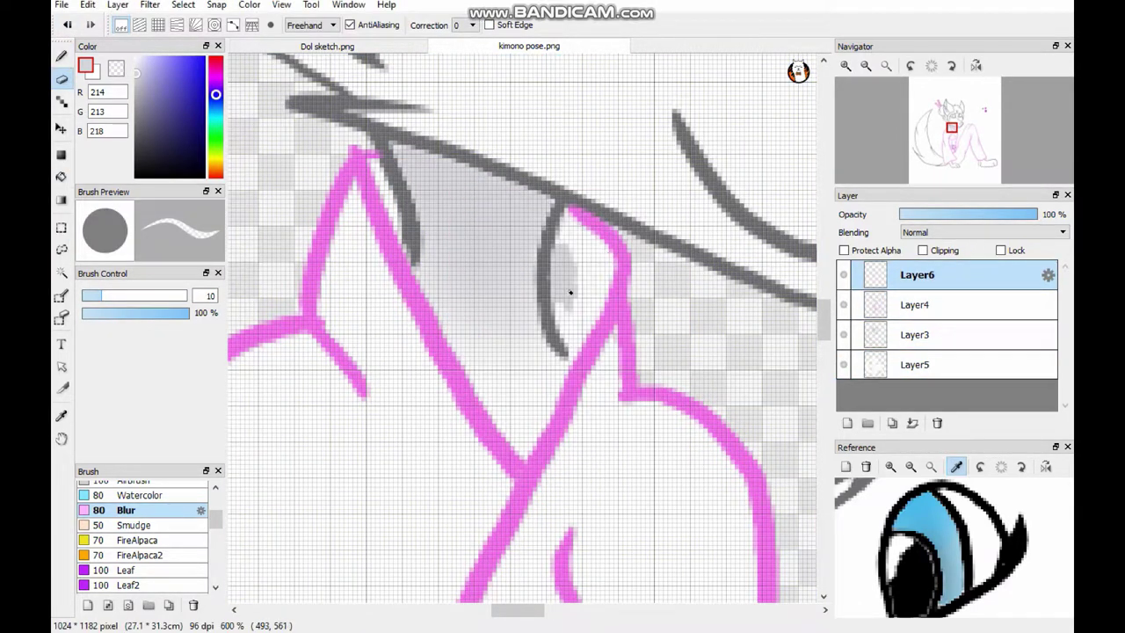
double_click(914, 363)
key(Escape)
double_click(914, 274)
click(583, 457)
click(905, 334)
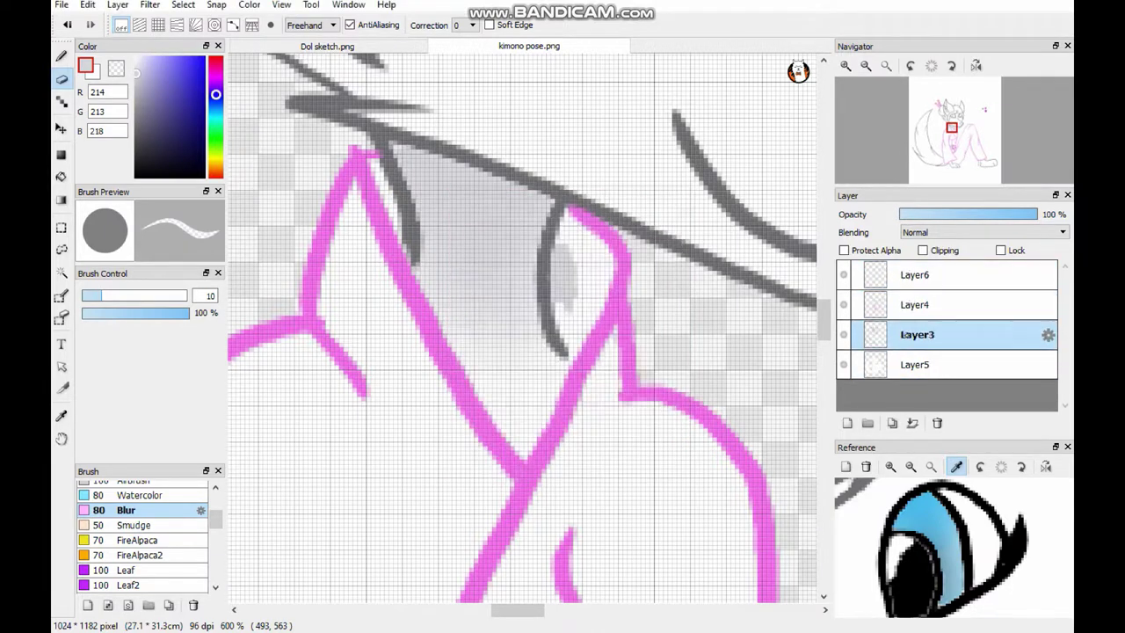
double_click(914, 364)
key(Escape)
Set Layer6 to Multiply blending, ready the Pen in grey 143, 143, 146, and check the layers for the stray smudge
key(b)
key(ctrl+0)
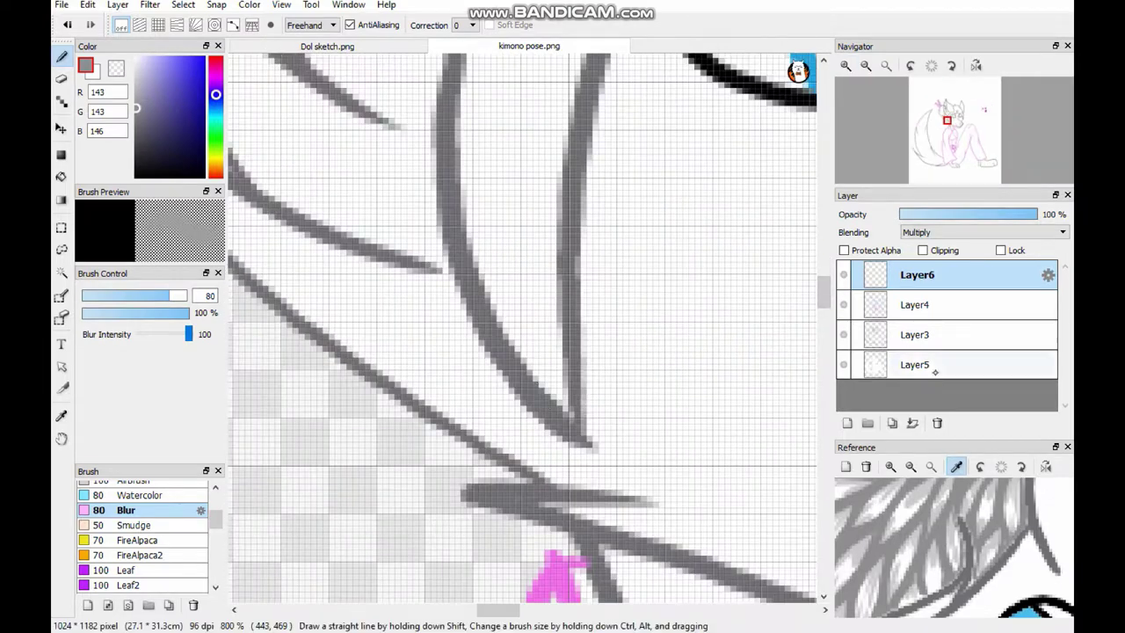
click(935, 363)
click(918, 334)
click(916, 274)
click(914, 304)
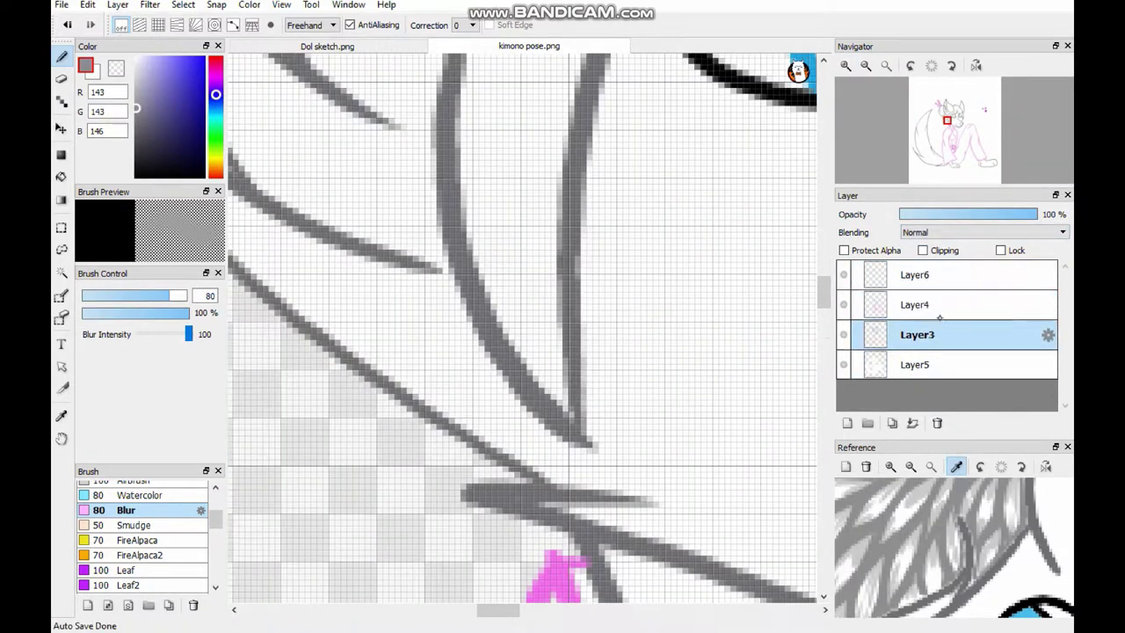
click(916, 363)
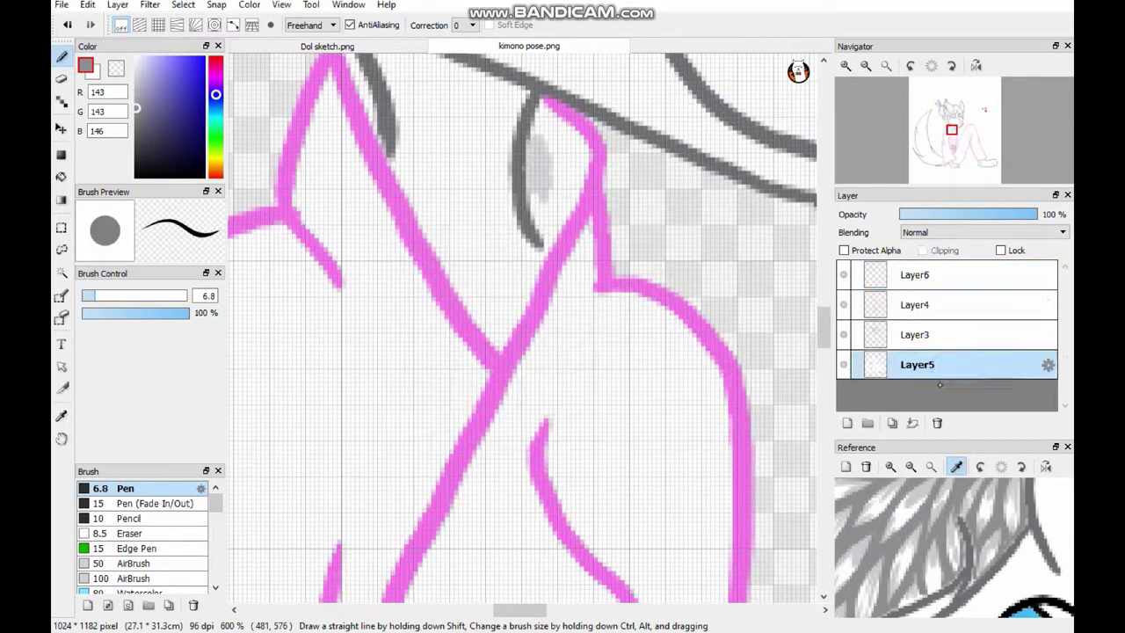
Remove the stray grey smudge inside the collar by stepping through the edit history, keeping Layer6 in Multiply mode directly above Layer5
key(ctrl+z)
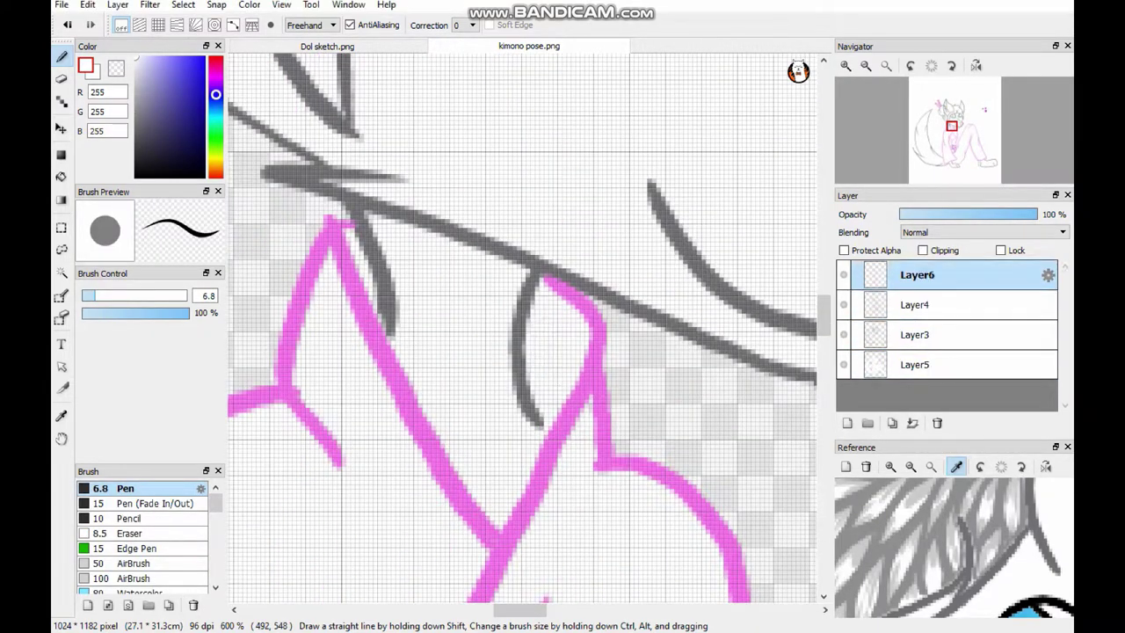
key(ctrl+z)
key(ctrl+z)
key(ctrl+z)
key(ctrl+z)
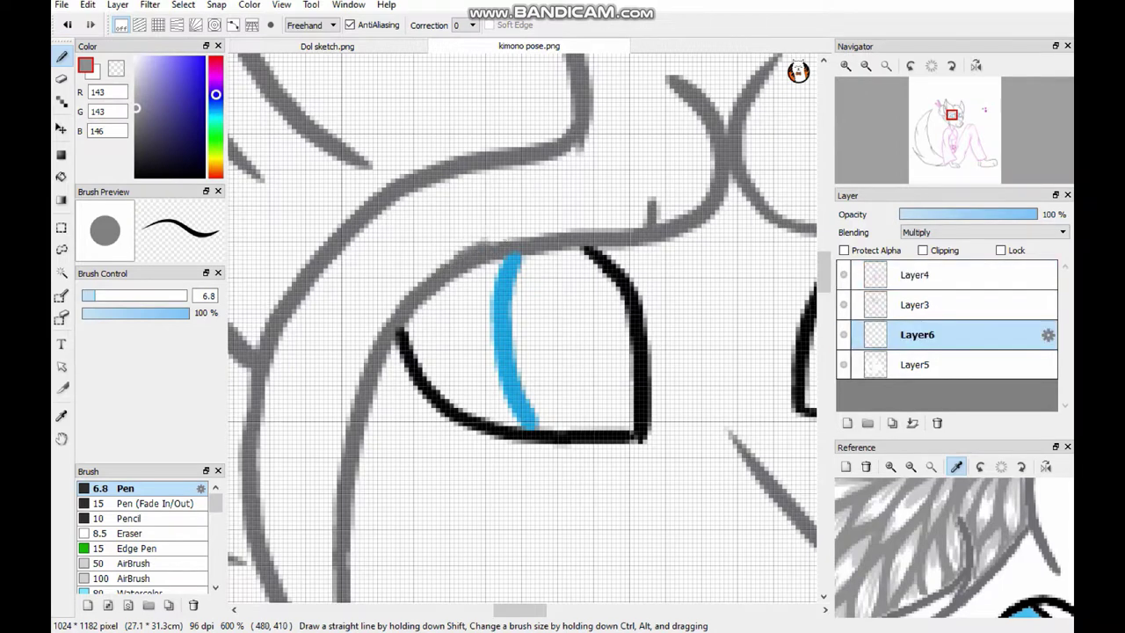
key(ctrl+y)
key(ctrl+y)
key(ctrl+y)
key(ctrl+y)
key(ctrl+y)
key(ctrl+y)
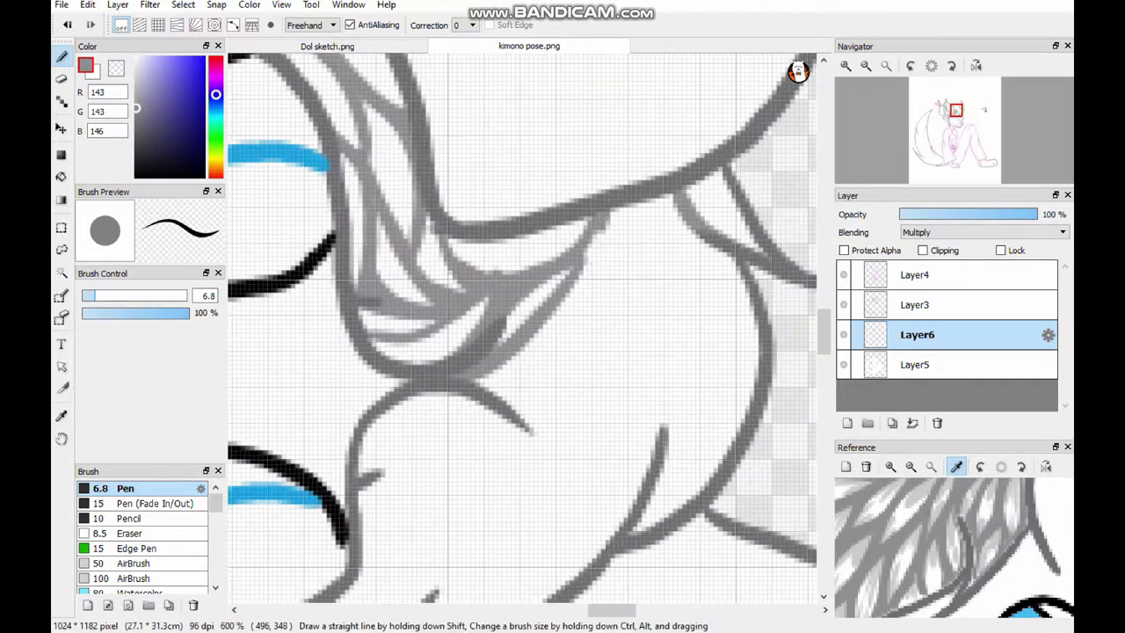
Draw grey tapering hair strands across the crown of the head on Layer6 with the 6.8 Pen
drag(619, 214, 524, 354)
drag(606, 216, 583, 261)
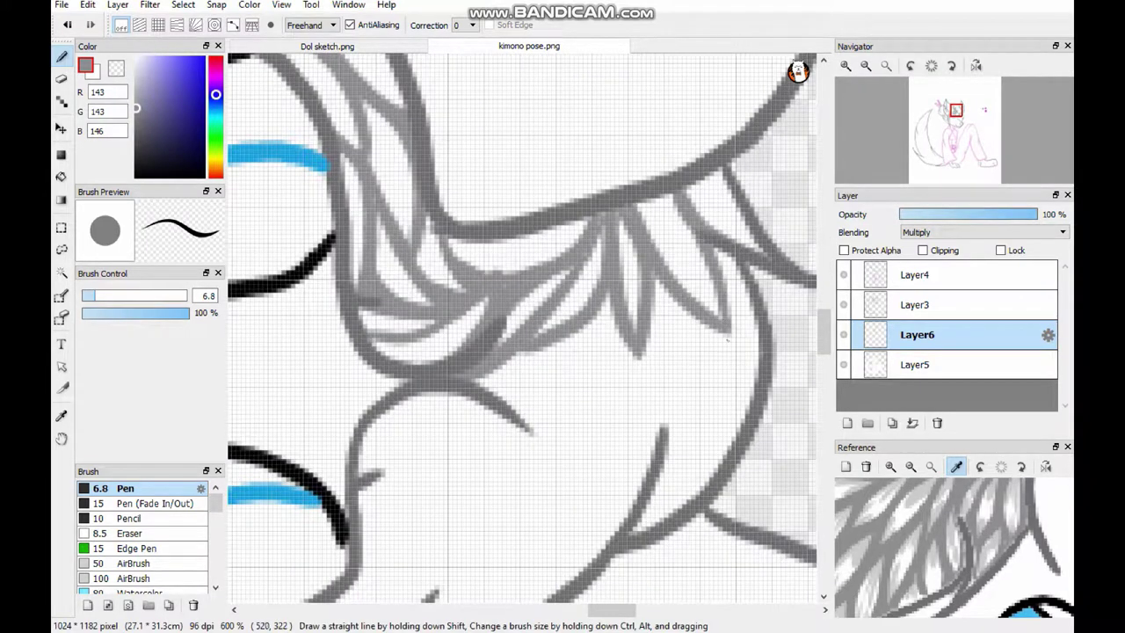
drag(654, 287, 636, 354)
drag(665, 427, 648, 520)
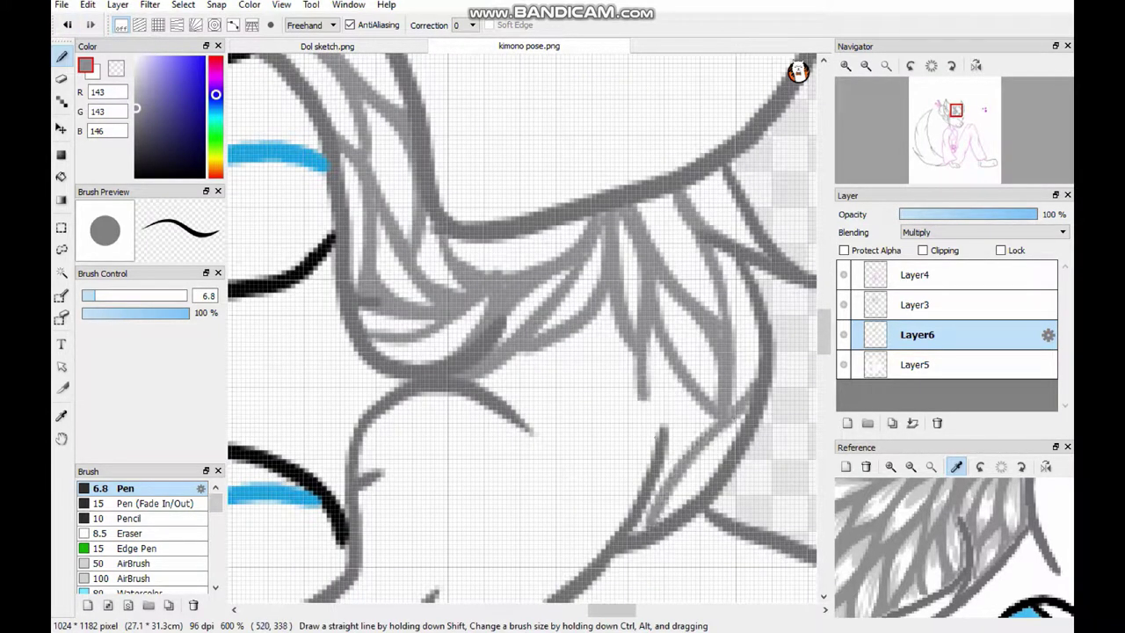
drag(619, 294, 612, 382)
drag(600, 299, 575, 462)
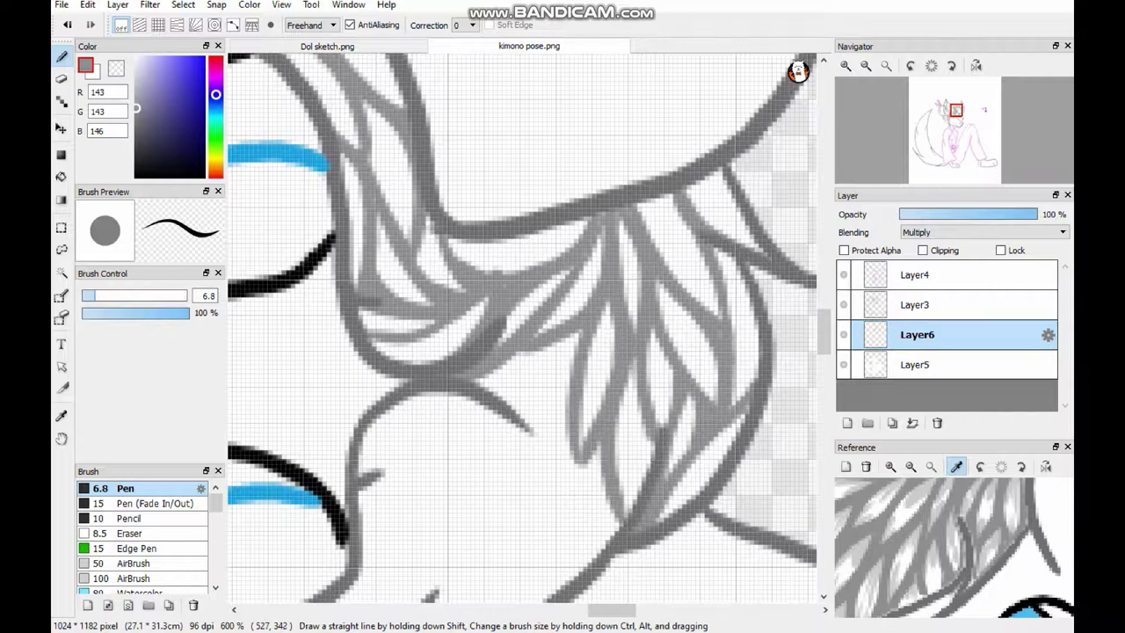
mouse_move(603, 269)
mouse_down()
mouse_move(525, 351)
mouse_move(503, 540)
mouse_up()
Continue the grey hair strands from the crown down towards the right-hand fringe
scroll(527, 334, down, 3)
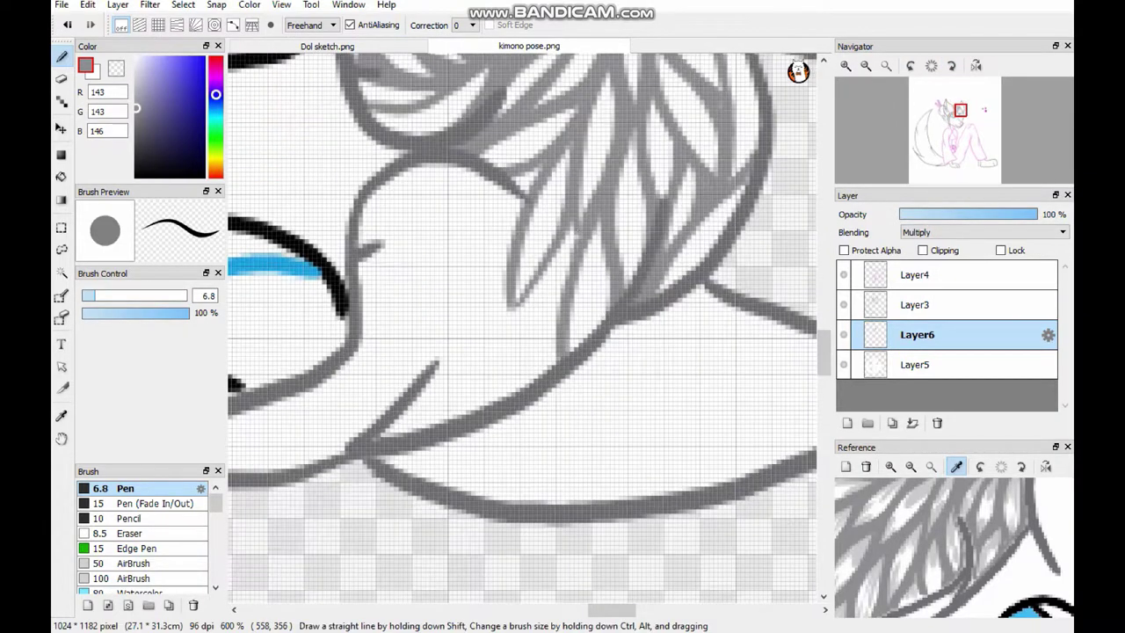
drag(479, 330, 439, 371)
drag(447, 390, 418, 427)
scroll(461, 351, up, 3)
drag(513, 295, 438, 445)
drag(552, 233, 580, 397)
drag(598, 260, 540, 400)
Fill the right-hand fringe with curved grey strands down to its pointed tip beside the eye
key(End)
key(End)
key(End)
key(End)
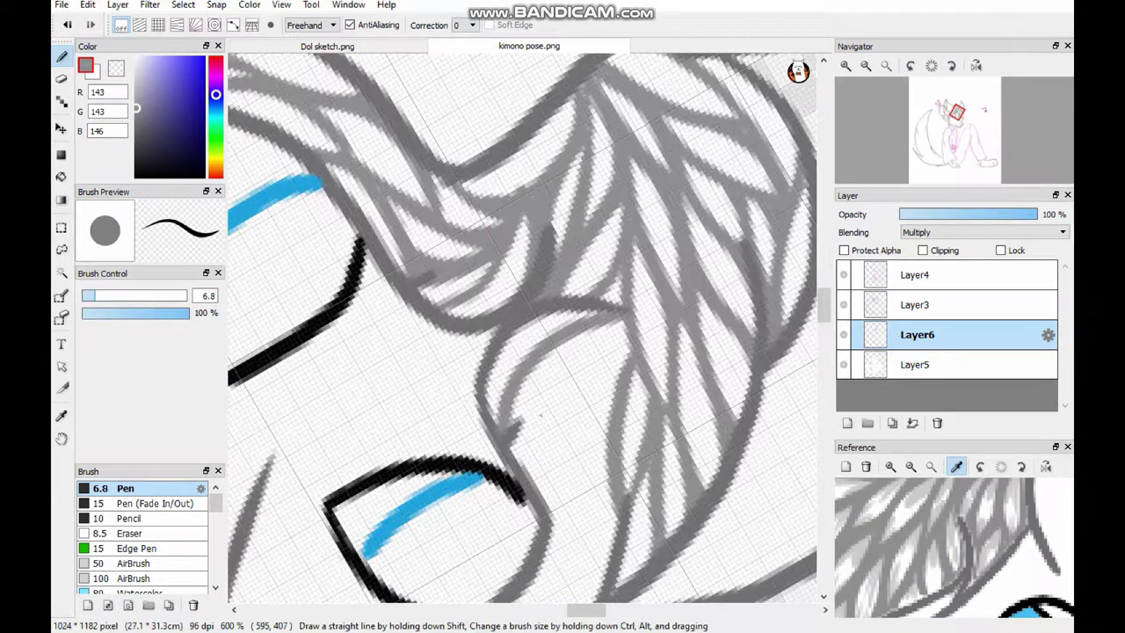
drag(620, 325, 518, 413)
drag(607, 342, 572, 528)
scroll(527, 334, down, 3)
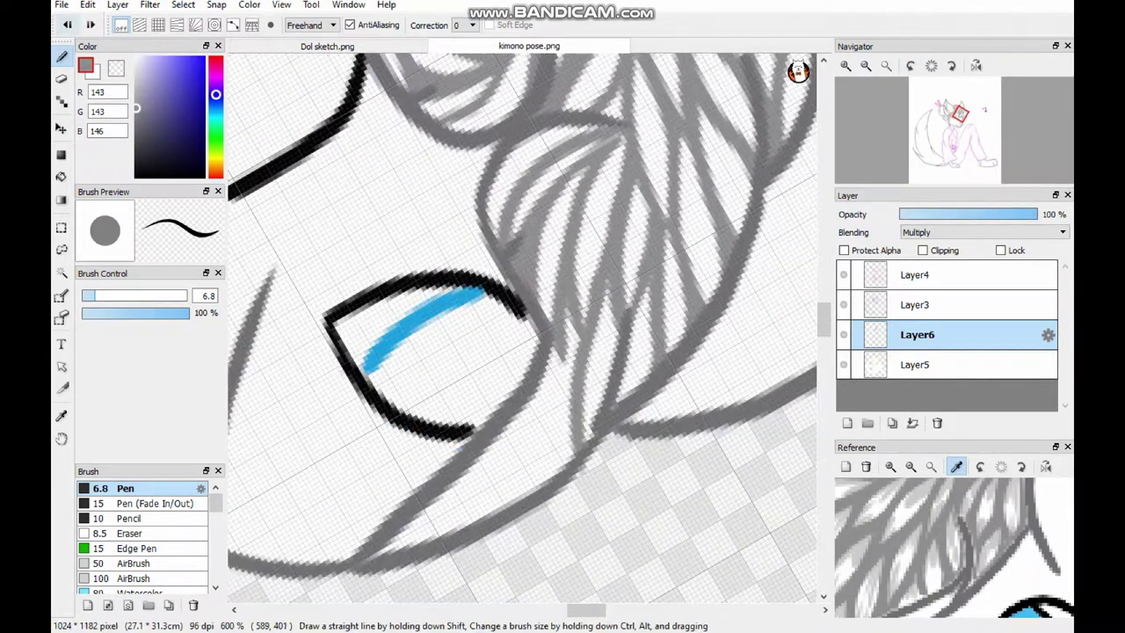
drag(573, 323, 534, 485)
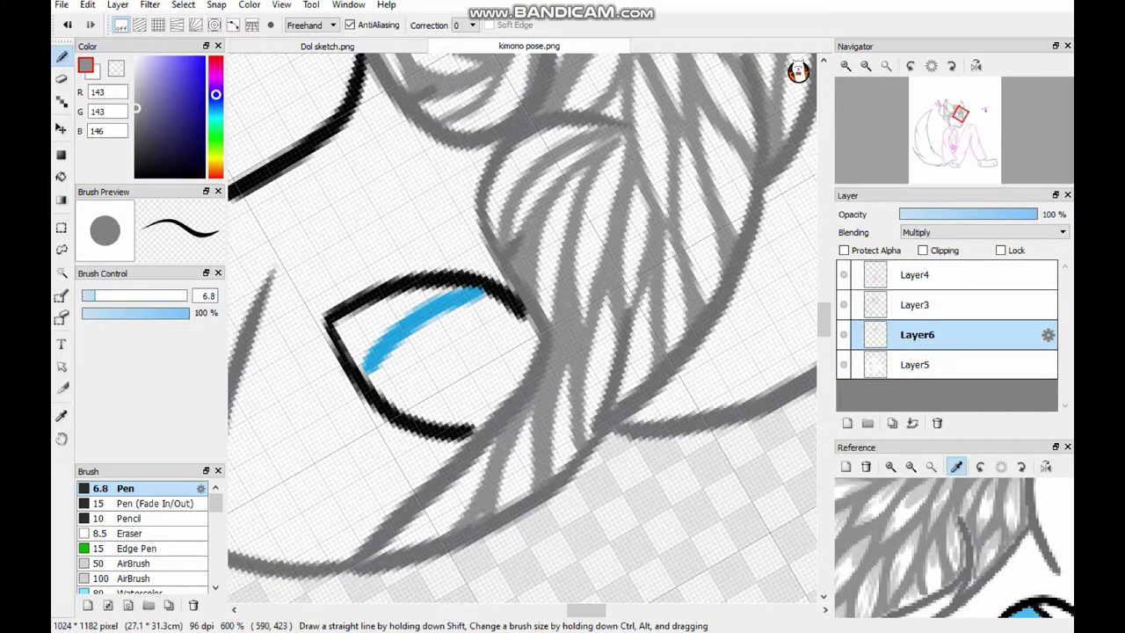
Draw grey hair strands across both lobes of the hair bun behind the ear
key(ctrl+0)
scroll(527, 334, up, 3)
key(g)
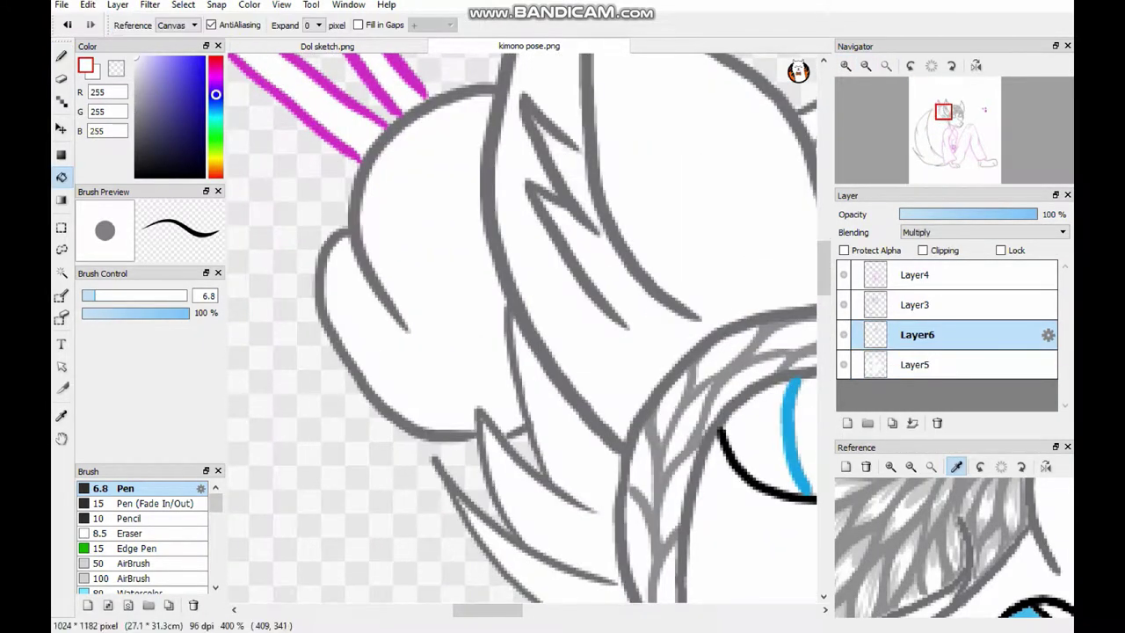
key(b)
drag(312, 242, 327, 386)
drag(327, 327, 320, 392)
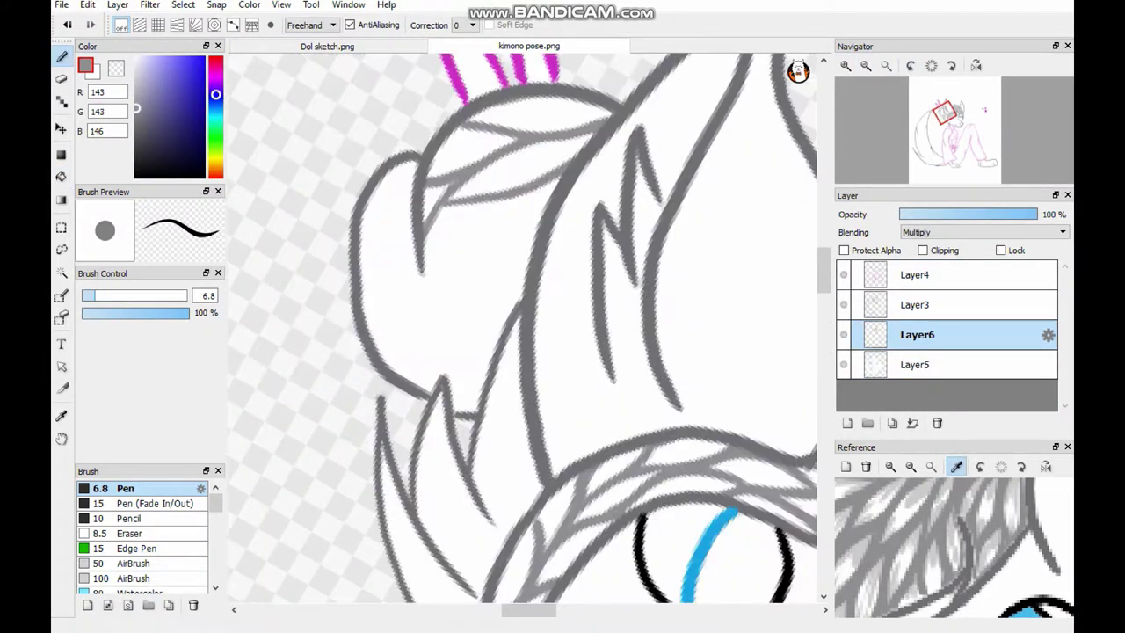
drag(559, 178, 441, 270)
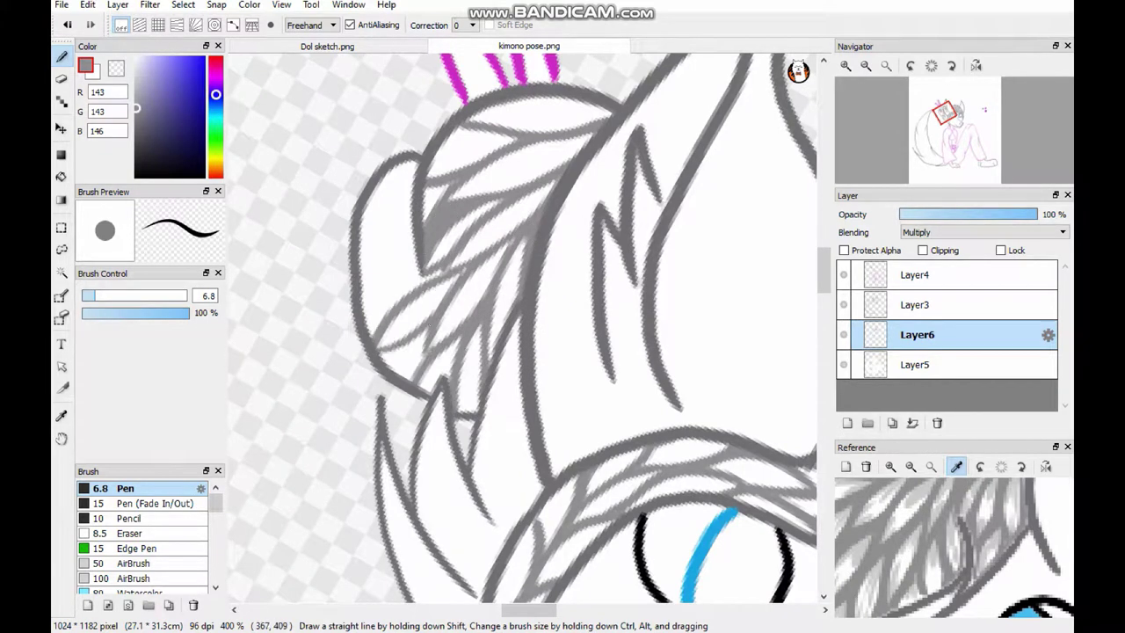
mouse_move(435, 369)
mouse_down()
mouse_move(406, 454)
mouse_move(441, 463)
mouse_up()
drag(422, 386, 355, 418)
drag(424, 392, 385, 441)
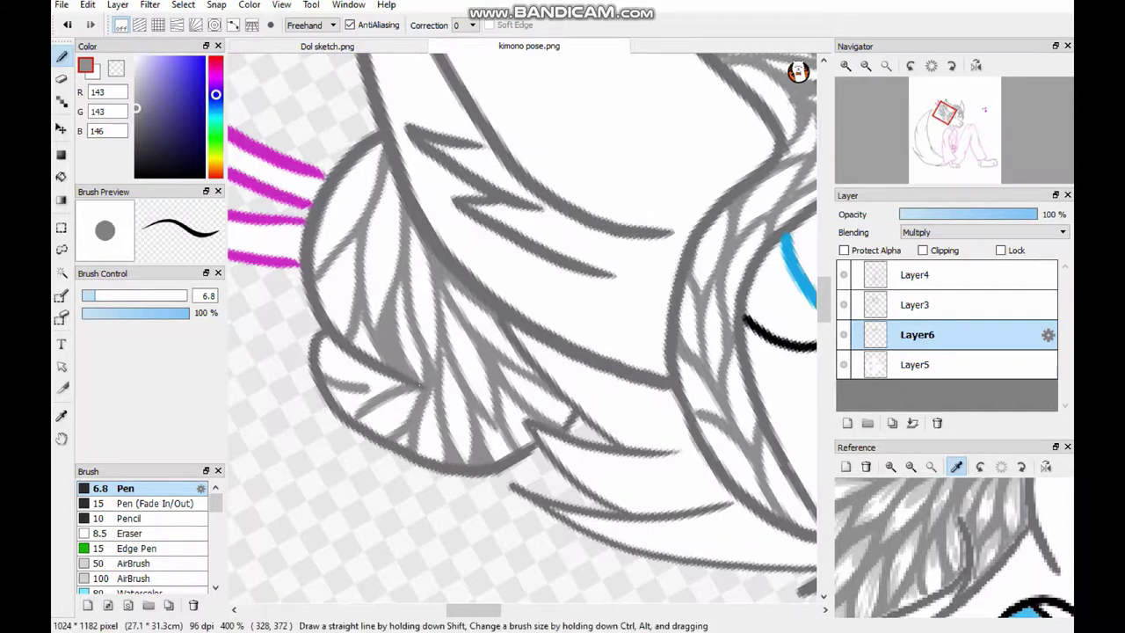
Add Layer7 directly above Layer5 and shade the left-hand fringe with fine light grey 204, 204, 204 strokes
key(ctrl+0)
key(ctrl+shift+n)
scroll(527, 334, up, 5)
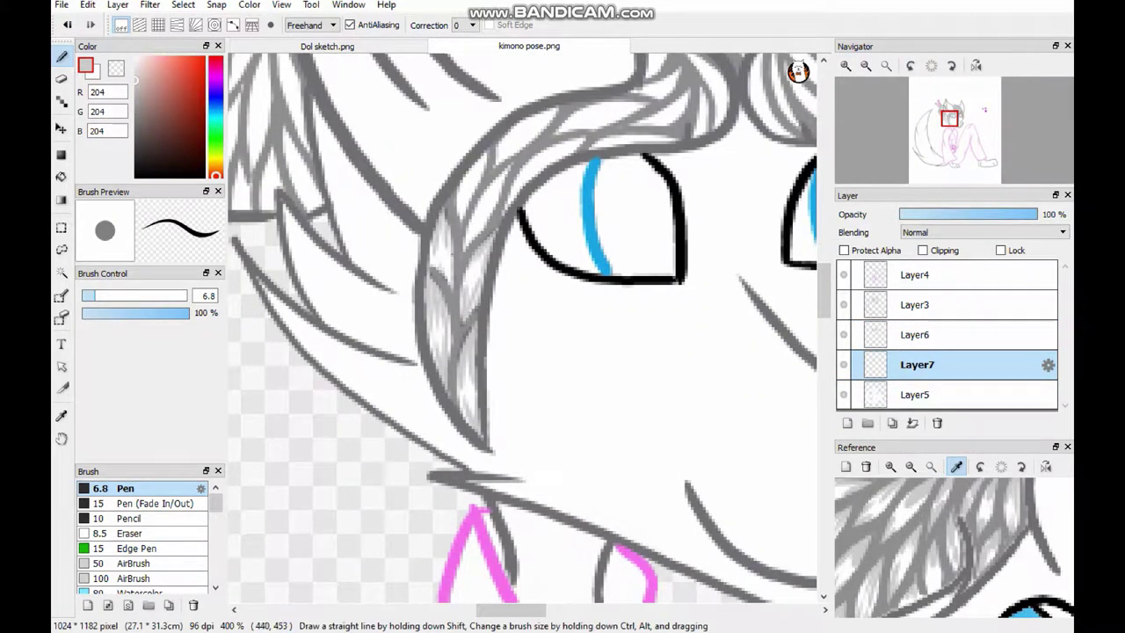
key(ctrl+alt+Left)
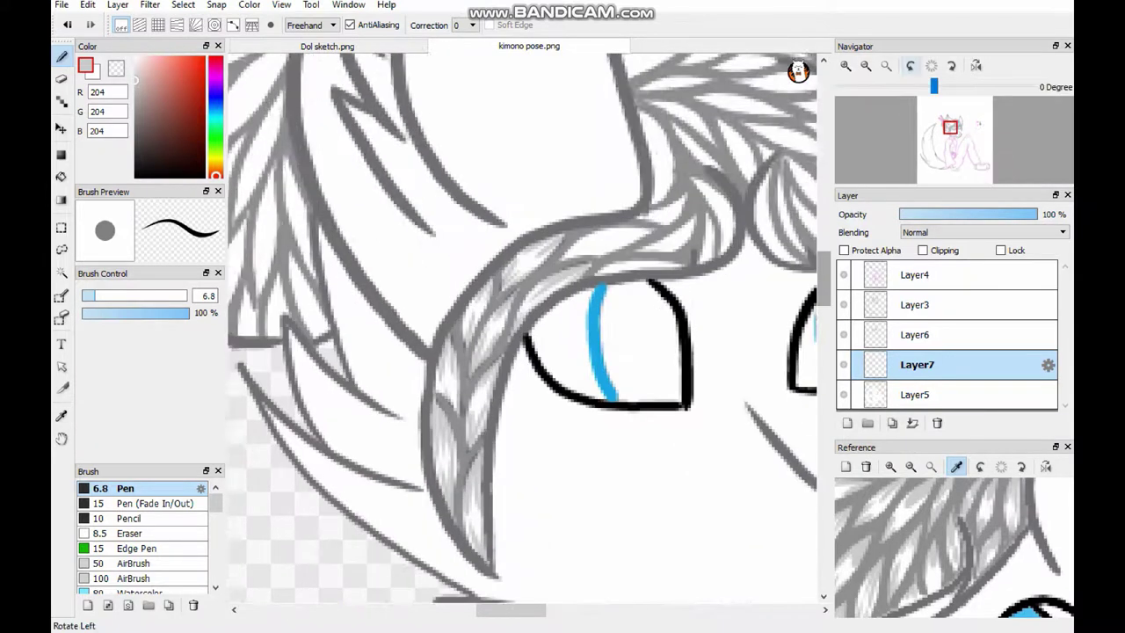
click(951, 65)
double_click(917, 334)
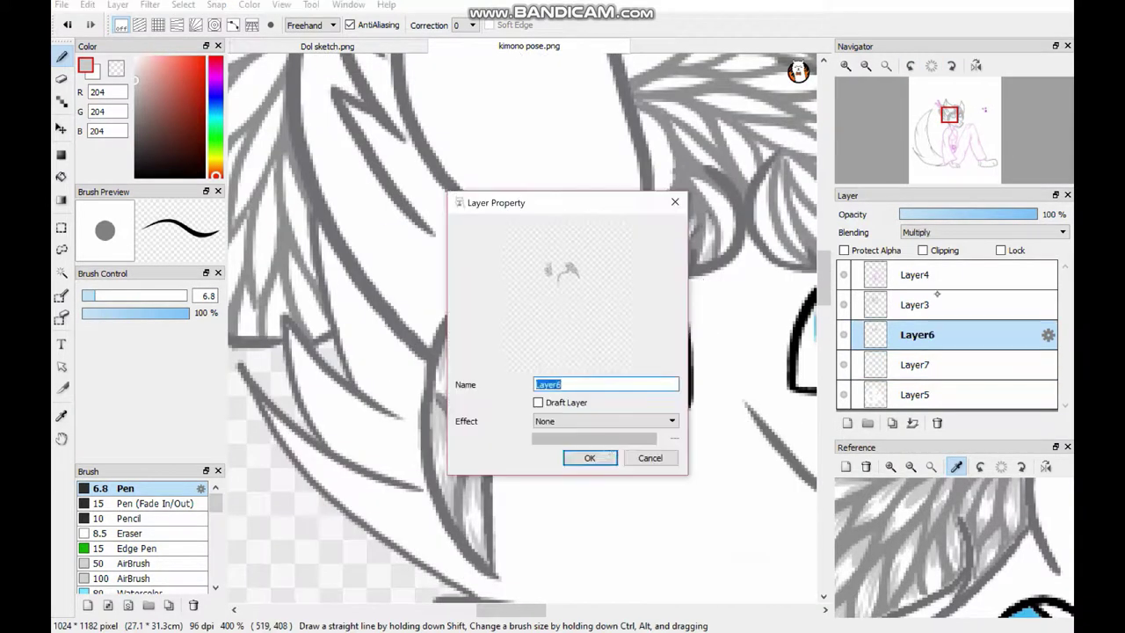
key(Return)
click(917, 364)
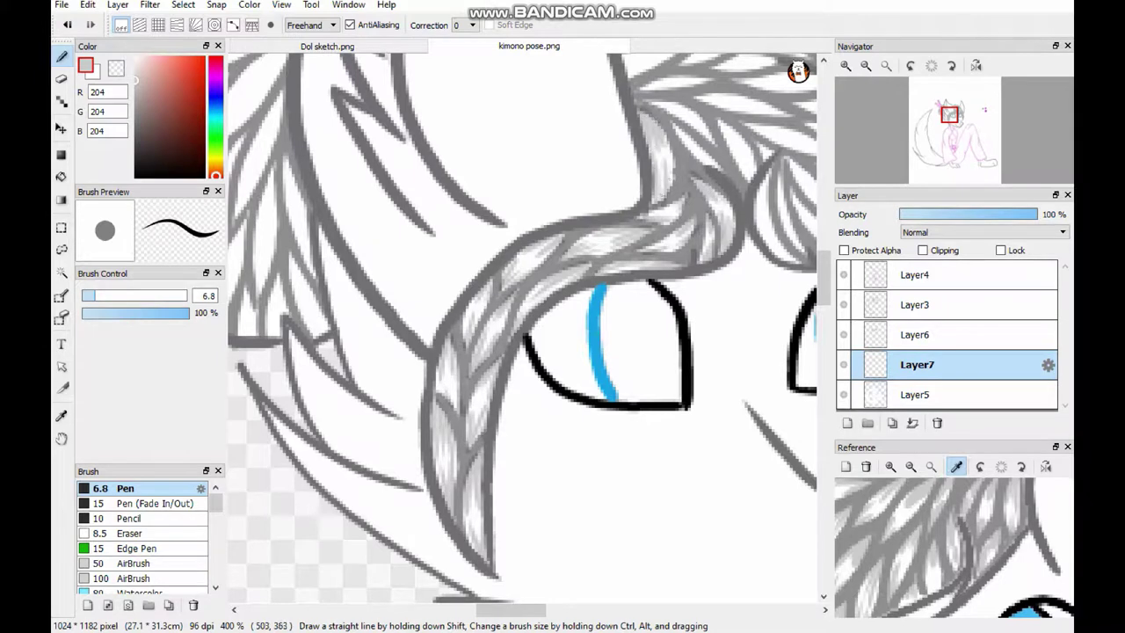
Shade the crown and right-hand fringe strands with fine light grey strokes on Layer7
scroll(523, 334, right, 5)
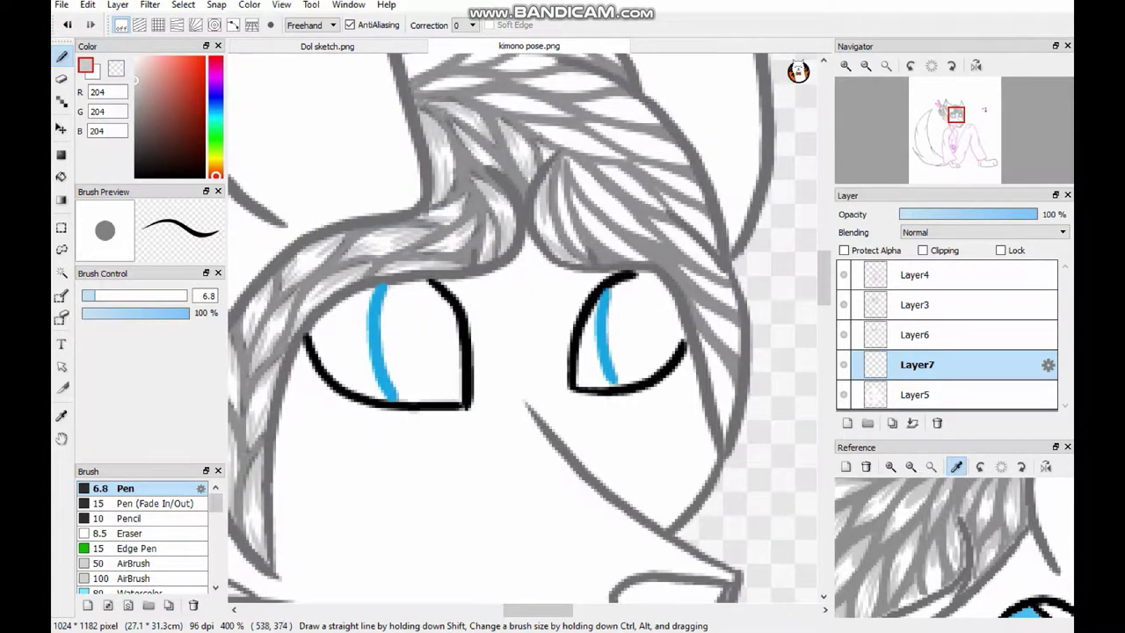
scroll(523, 334, up, 3)
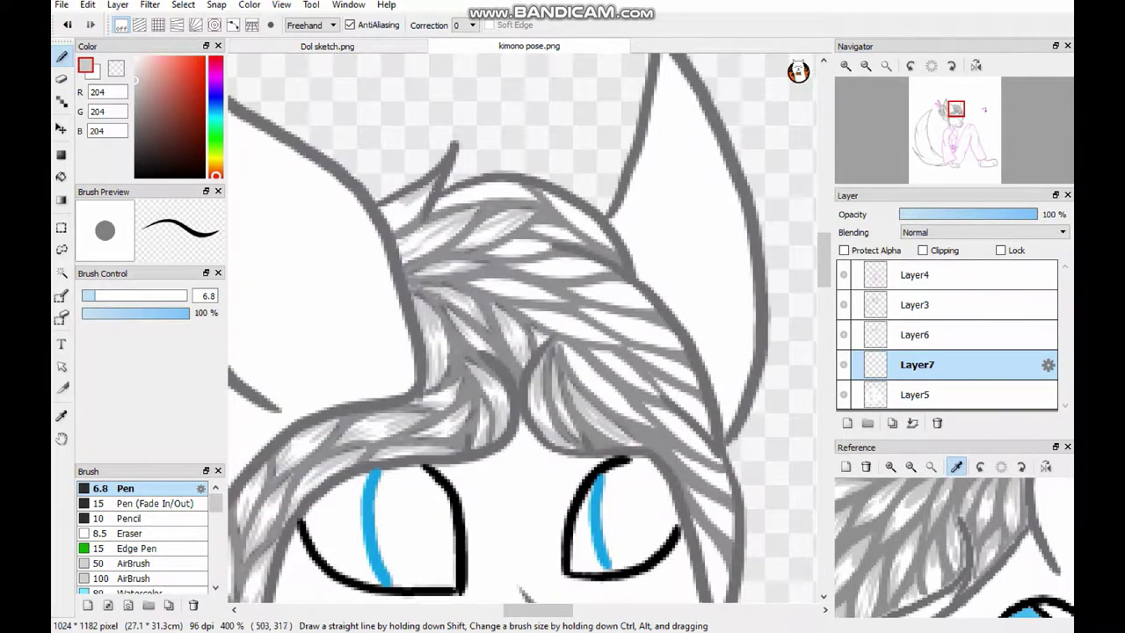
key(ctrl+Left)
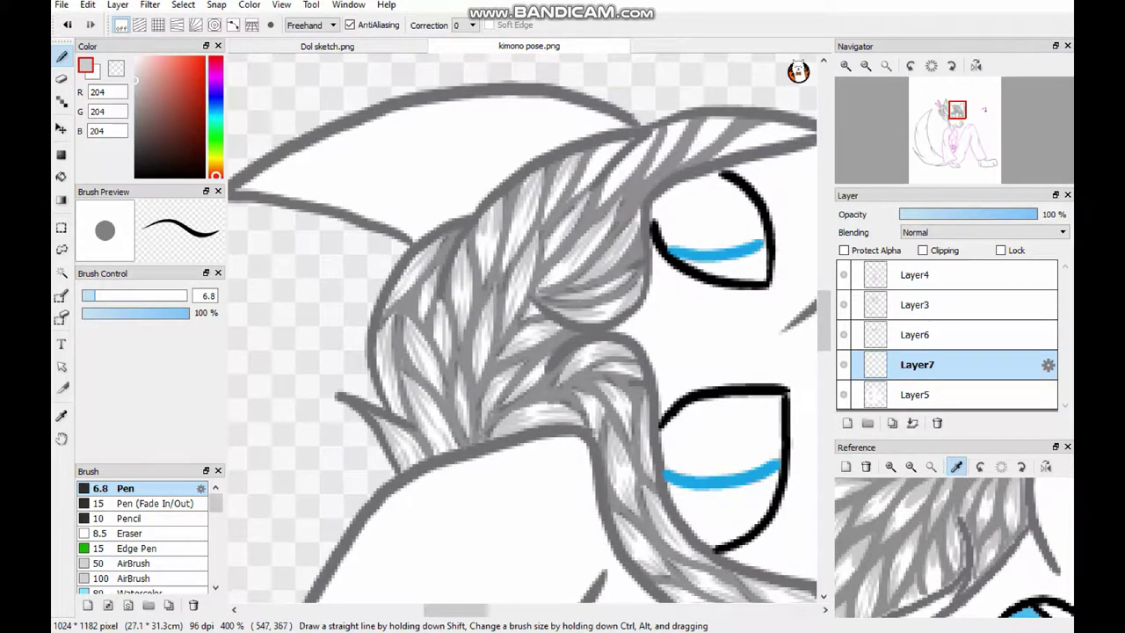
Shade the strands of the hair bun with fine light grey strokes on Layer7
key(ctrl+Right)
scroll(523, 333, down, 2)
scroll(523, 334, up, 2)
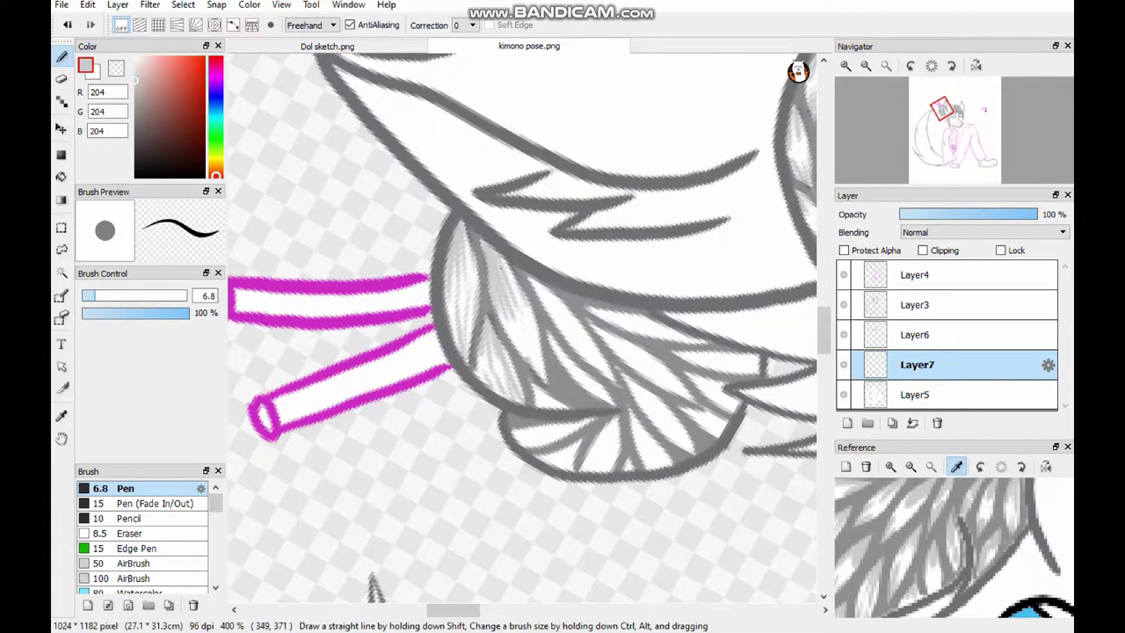
key(ctrl+Right)
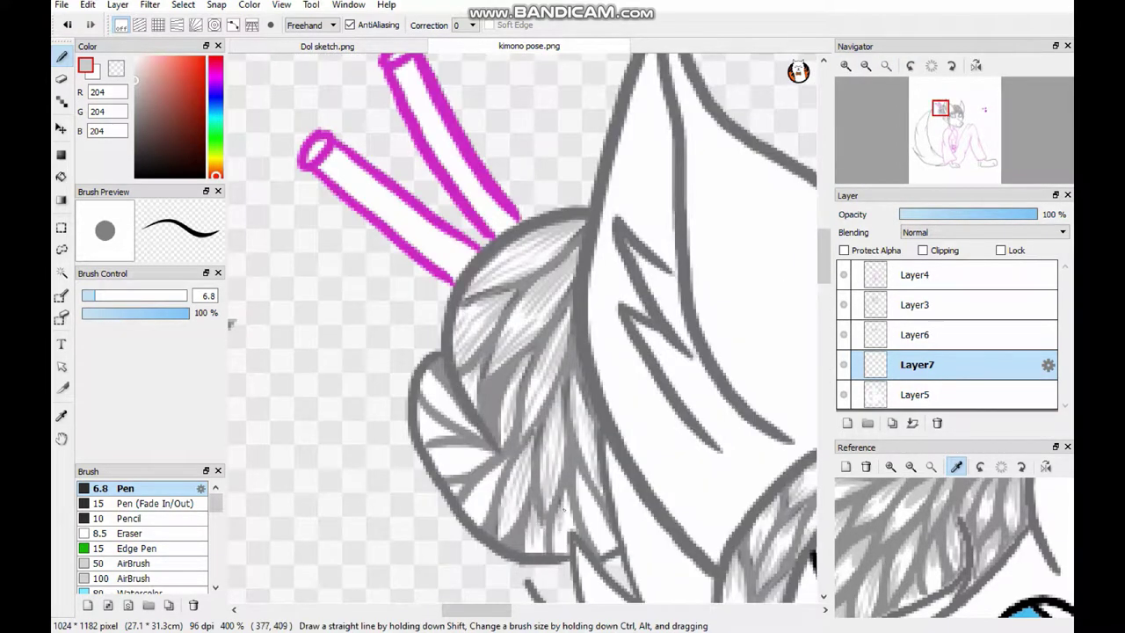
key(ctrl+Left)
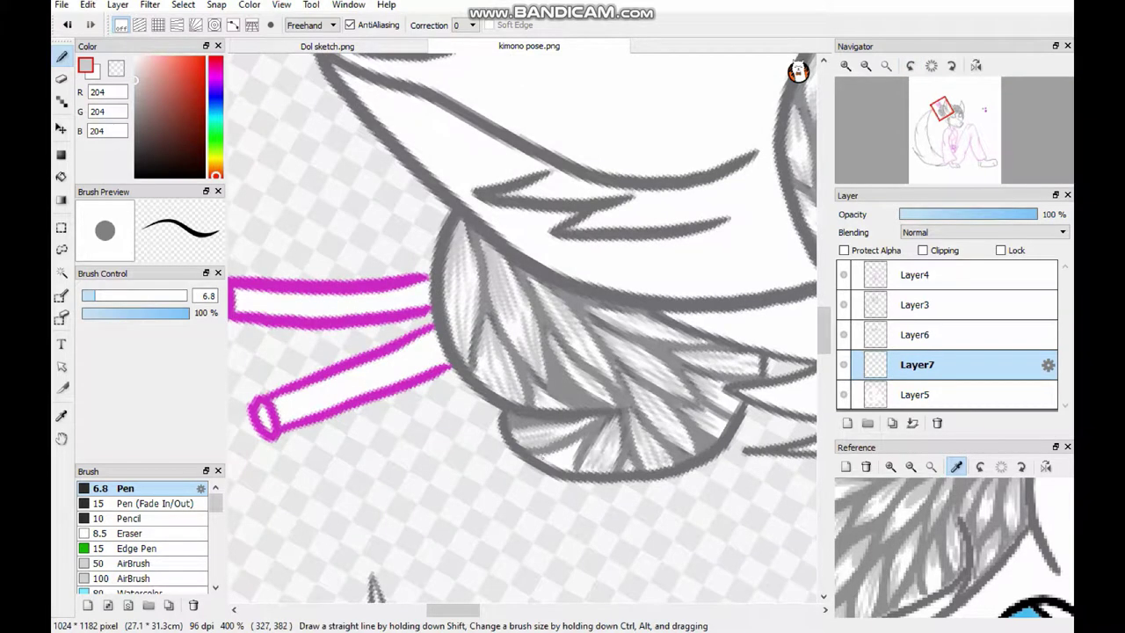
scroll(523, 334, down, 3)
scroll(523, 334, up, 2)
key(ctrl+0)
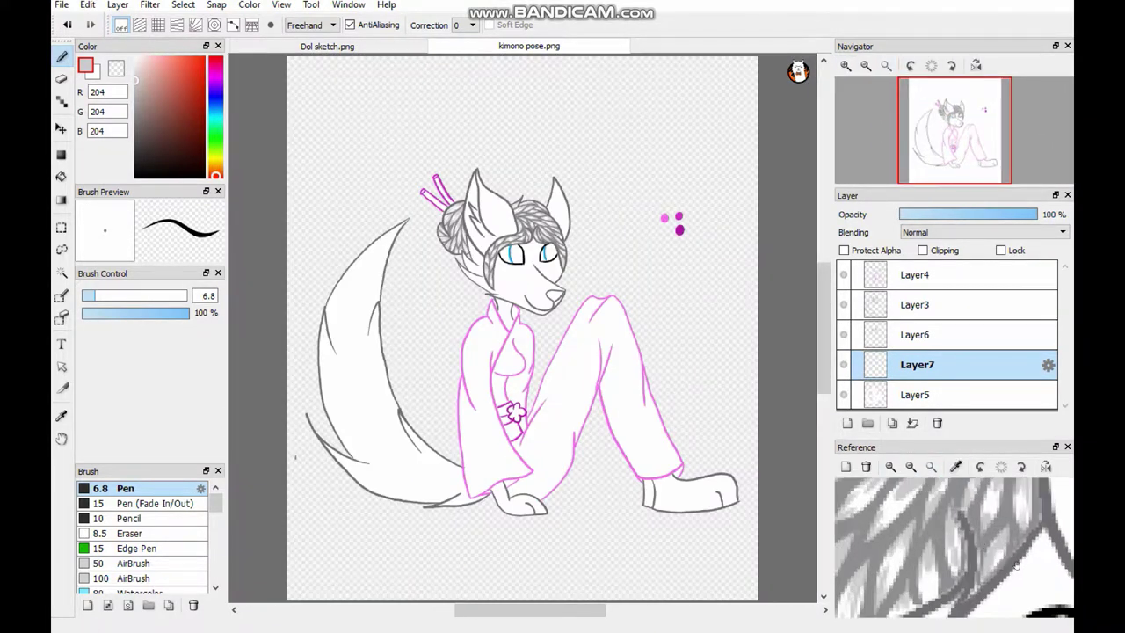
Draw black curved pupil lines inside the eyes on Layer4, undoing the misplaced strokes
double_click(914, 274)
key(Escape)
scroll(511, 395, up, 4)
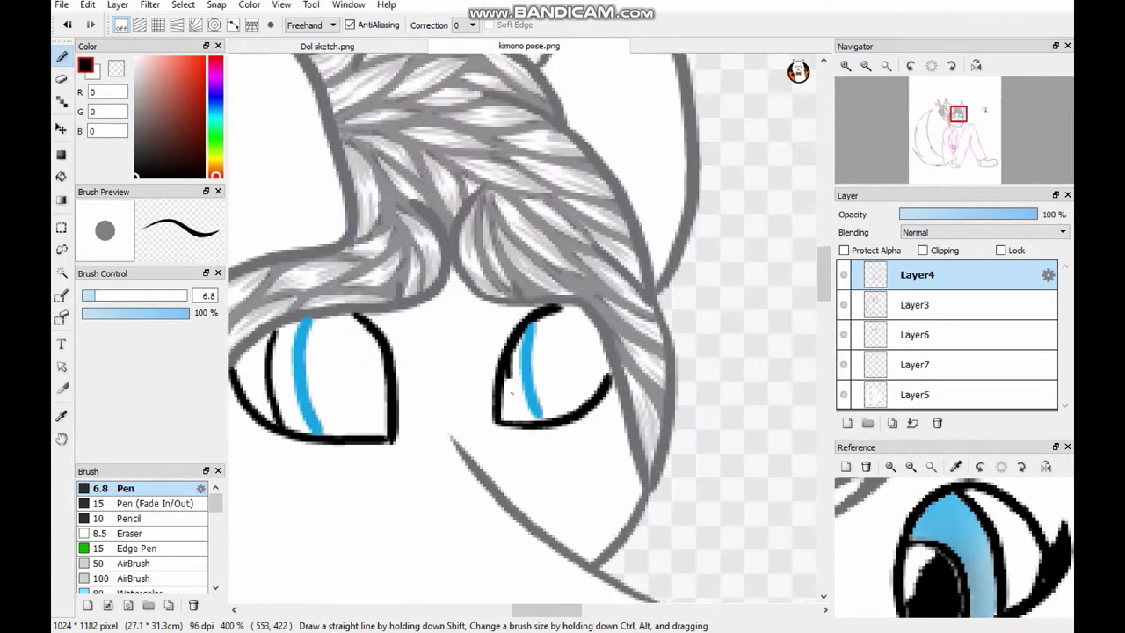
key(ctrl+0)
scroll(589, 251, up, 5)
scroll(563, 263, up, 2)
mouse_move(431, 145)
mouse_down()
mouse_move(492, 139)
mouse_move(439, 263)
mouse_move(519, 264)
mouse_move(517, 280)
mouse_up()
click(67, 24)
click(67, 23)
key(ctrl+z)
Paint the selected iris band of the left-hand eye in blue fading to pale blue and blend it with the size 80 Blur brush
scroll(522, 334, right, 3)
key(b)
drag(488, 155, 496, 139)
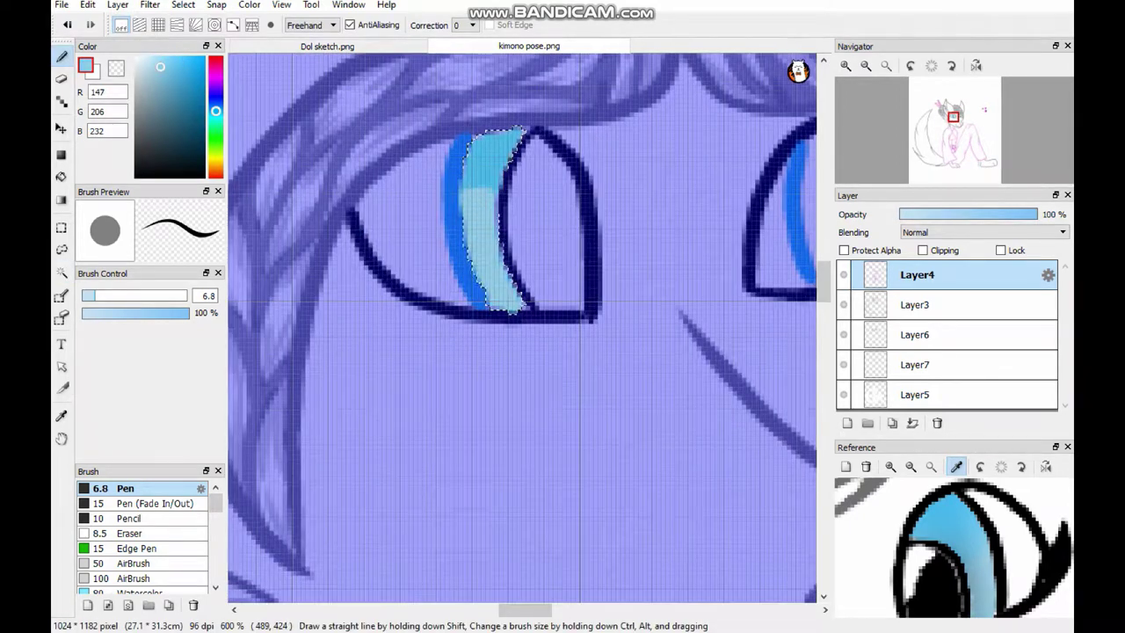
scroll(140, 536, down, 3)
click(131, 533)
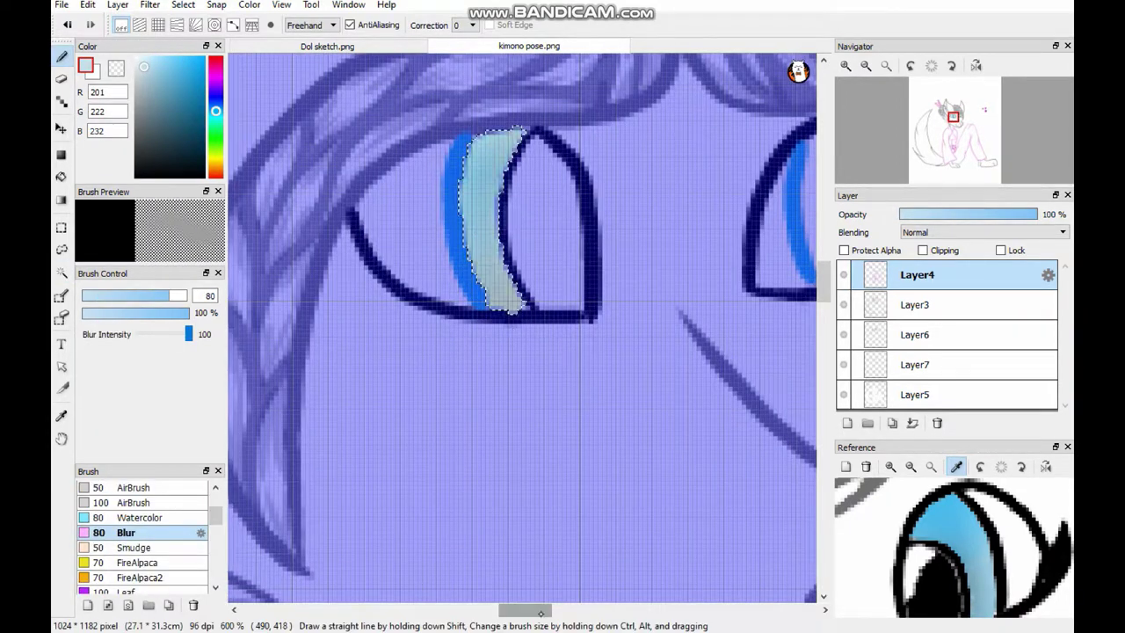
Paint the right-hand eye's iris band from blue 78, 187, 233 to pale blue and soften it with the Blur brush
scroll(523, 351, right, 5)
scroll(141, 536, up, 3)
click(125, 488)
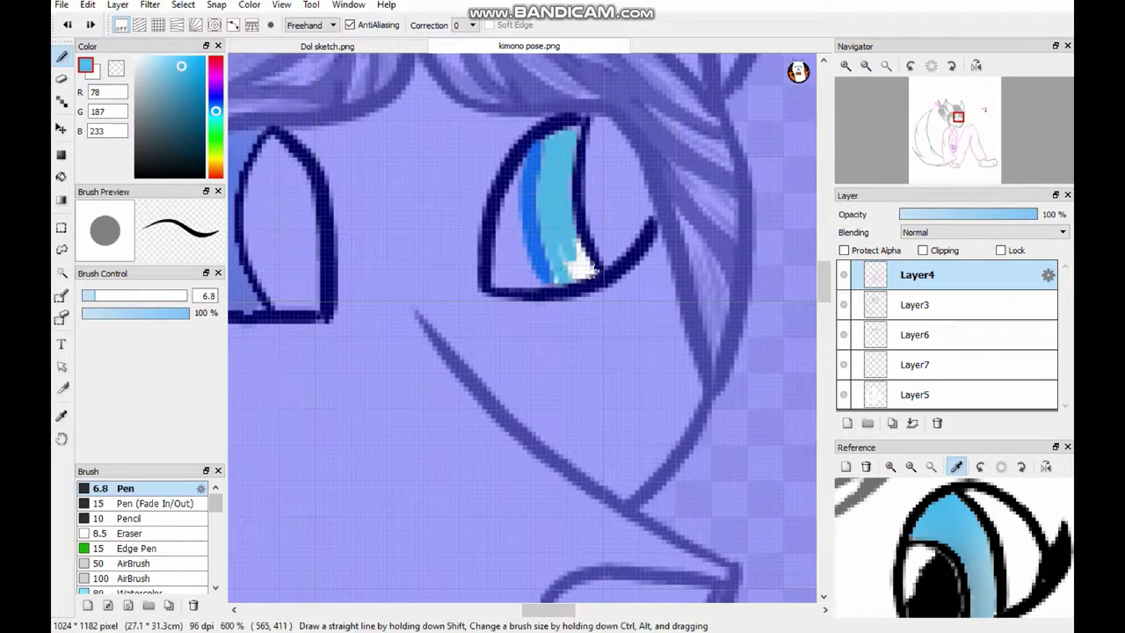
scroll(141, 536, down, 3)
click(126, 527)
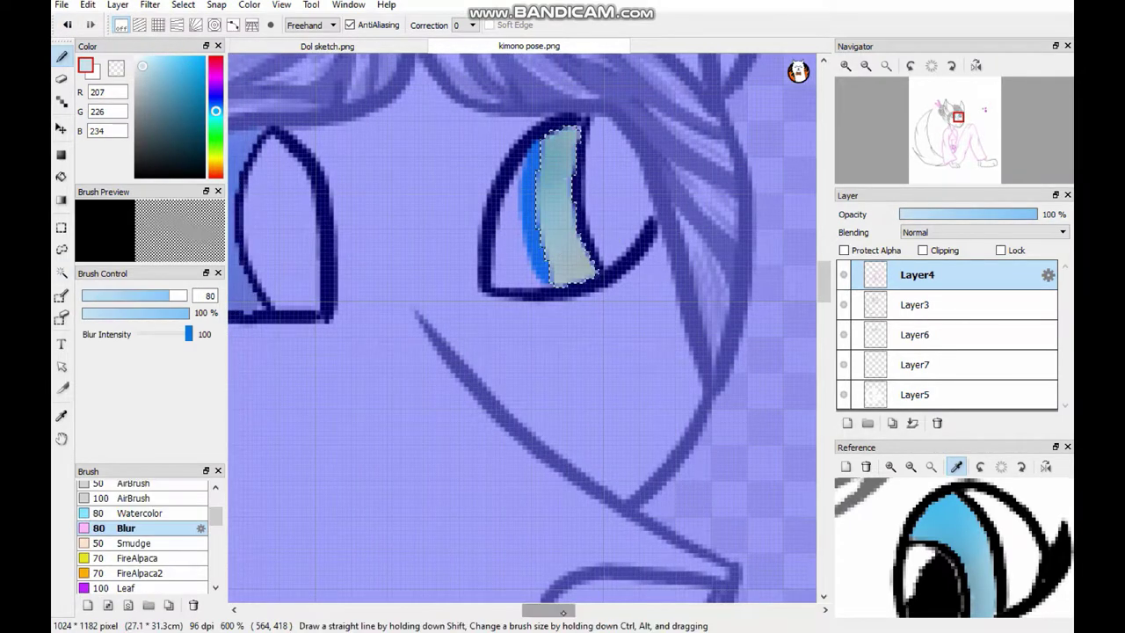
Clear the selection and fill the left-hand eye's pupil with solid black using the size 6.8 Pen on Layer4
click(62, 227)
scroll(523, 351, down, 3)
scroll(523, 351, up, 3)
scroll(293, 327, up, 2)
key(b)
scroll(141, 536, up, 3)
double_click(126, 487)
click(645, 448)
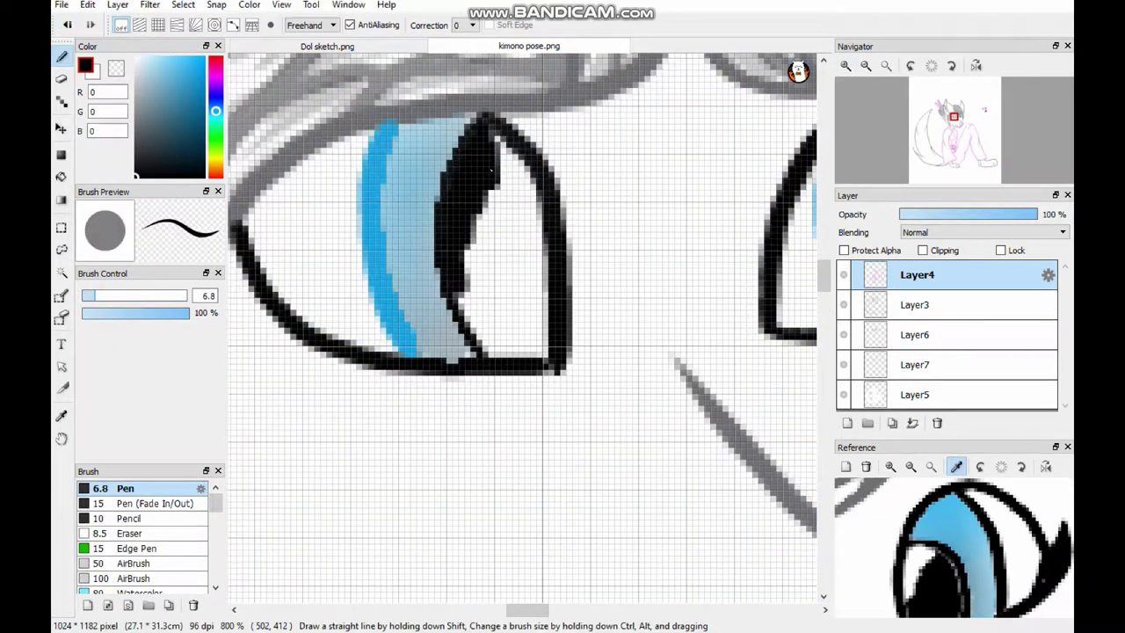
drag(494, 170, 462, 294)
scroll(526, 228, down, 2)
scroll(466, 106, up, 2)
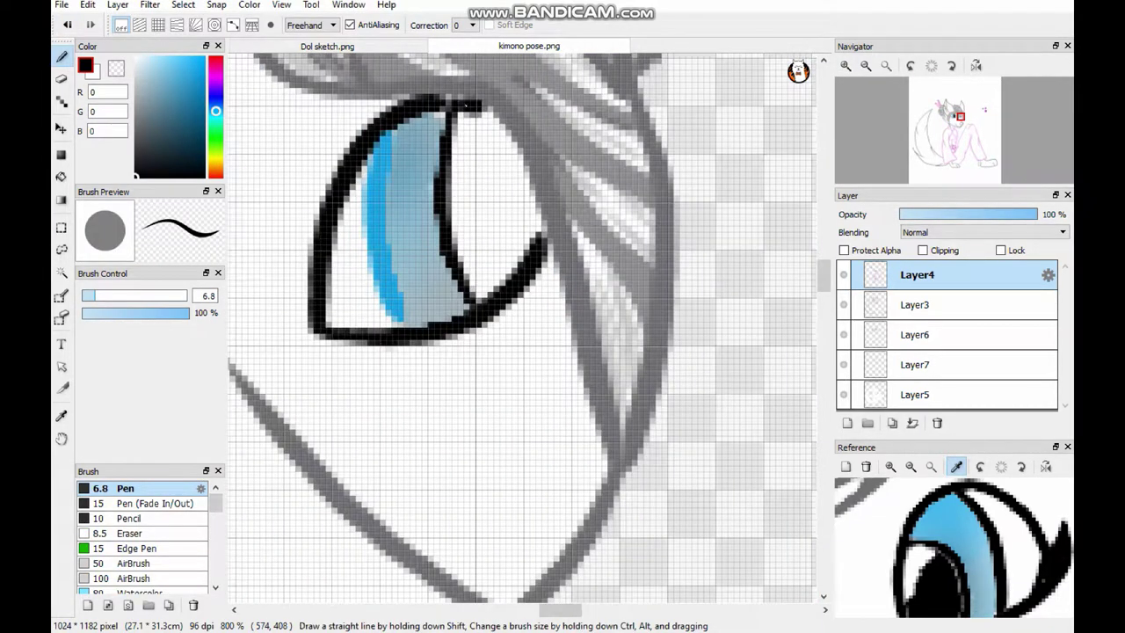
Fill the right-hand eye's pupil with black and add a white highlight to each pupil
key(x)
scroll(500, 210, down, 3)
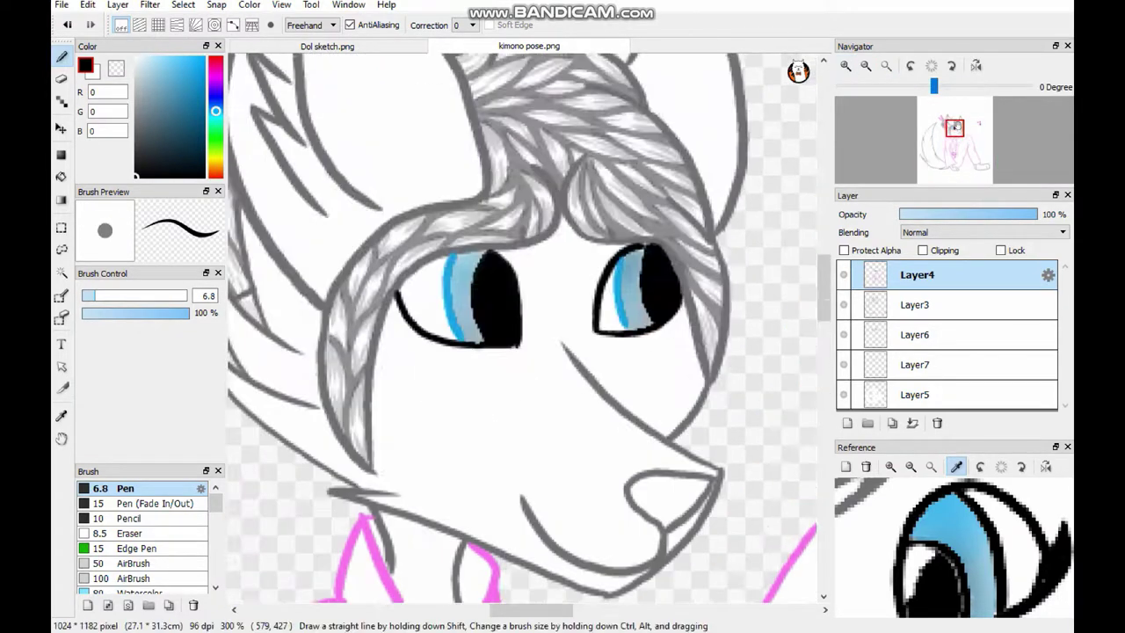
scroll(455, 201, up, 3)
scroll(463, 214, down, 5)
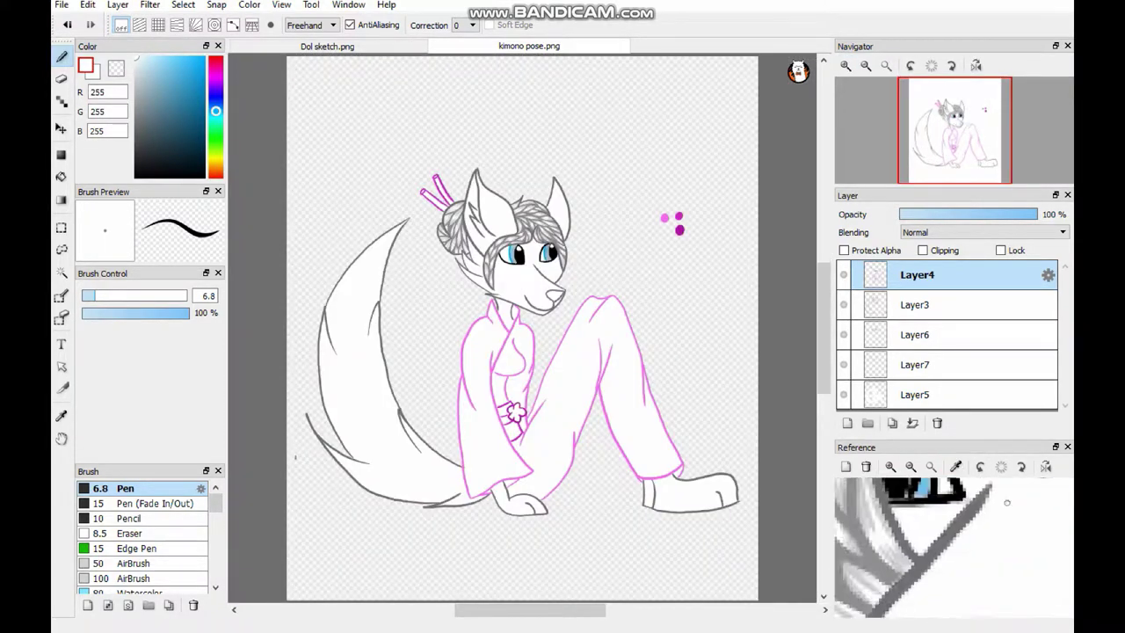
Select the nose interior, paint it blue fading to pale blue 175, 217, 236 with Blur softening, and add white highlights
click(845, 65)
click(845, 65)
key(w)
click(603, 314)
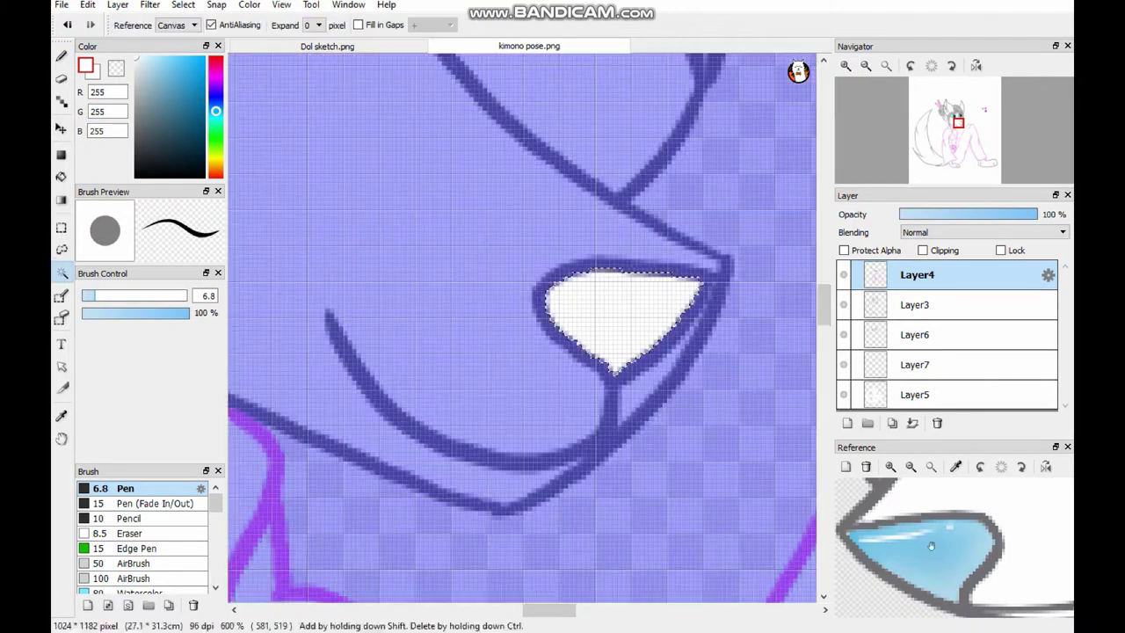
click(955, 582)
key(ctrl+f)
scroll(150, 536, down, 2)
click(187, 546)
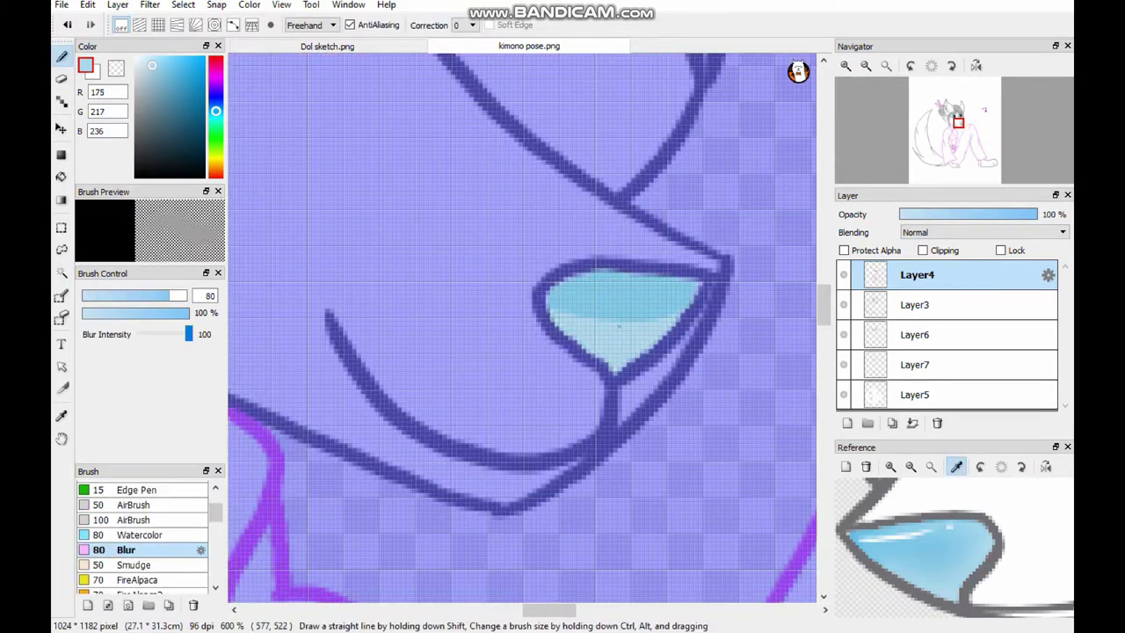
key(b)
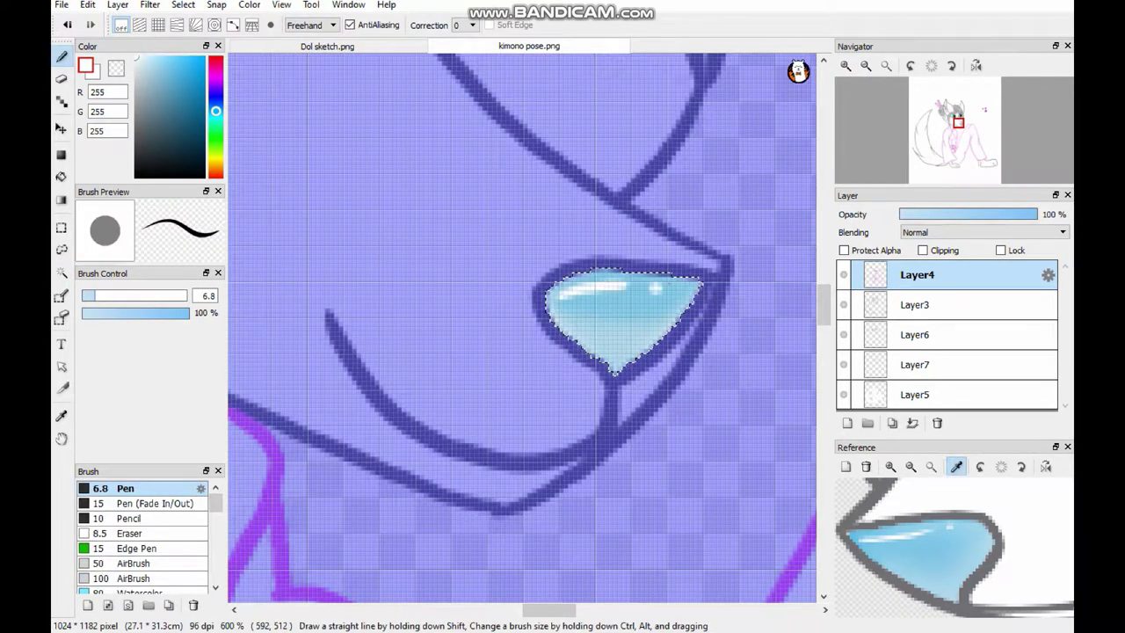
key(m)
Add a new Layer8 above Layer3 and undo the blue test stroke on the kimono's chest
double_click(914, 364)
key(Return)
click(914, 304)
click(917, 274)
click(846, 65)
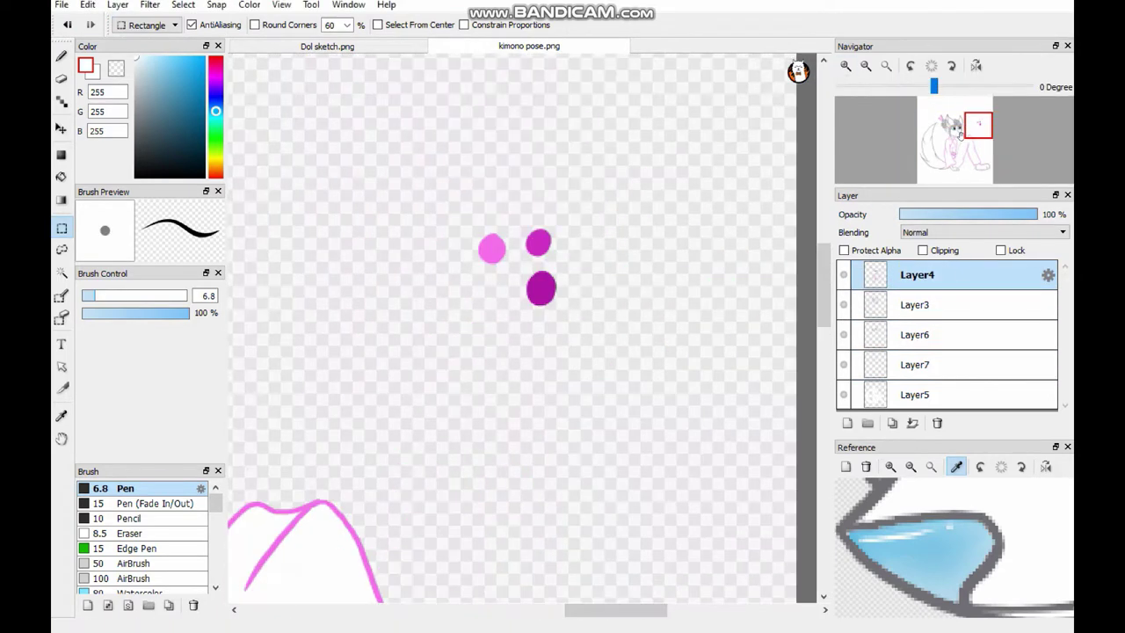
click(914, 334)
key(b)
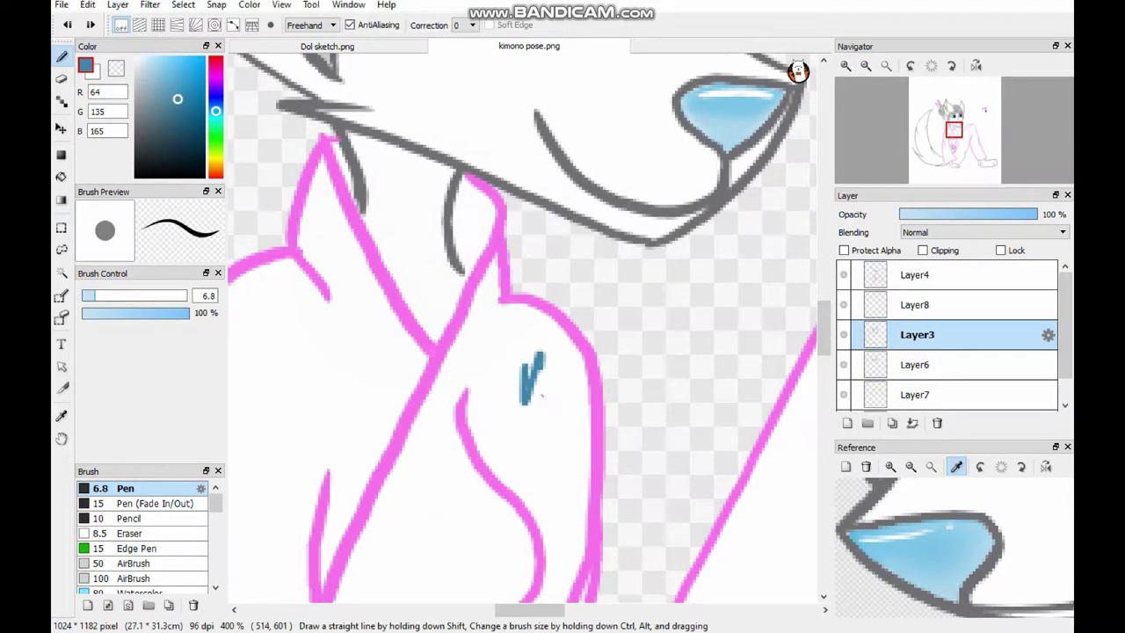
key(ctrl+z)
scroll(541, 396, up, 3)
Paint the inner collar beside the neck in light pink 245, 180, 241 and touch it up with the Eraser
alt+click(432, 294)
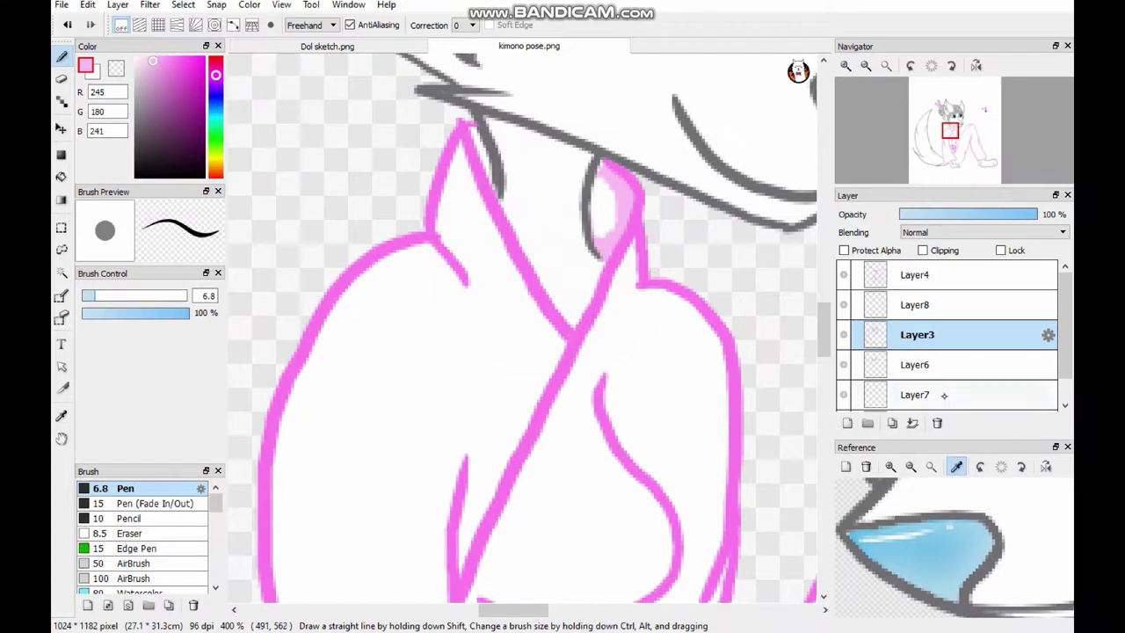
scroll(949, 351, down, 1)
double_click(914, 394)
key(Return)
click(914, 334)
key(e)
click(913, 304)
click(966, 275)
scroll(968, 277, up, 1)
drag(607, 193, 607, 227)
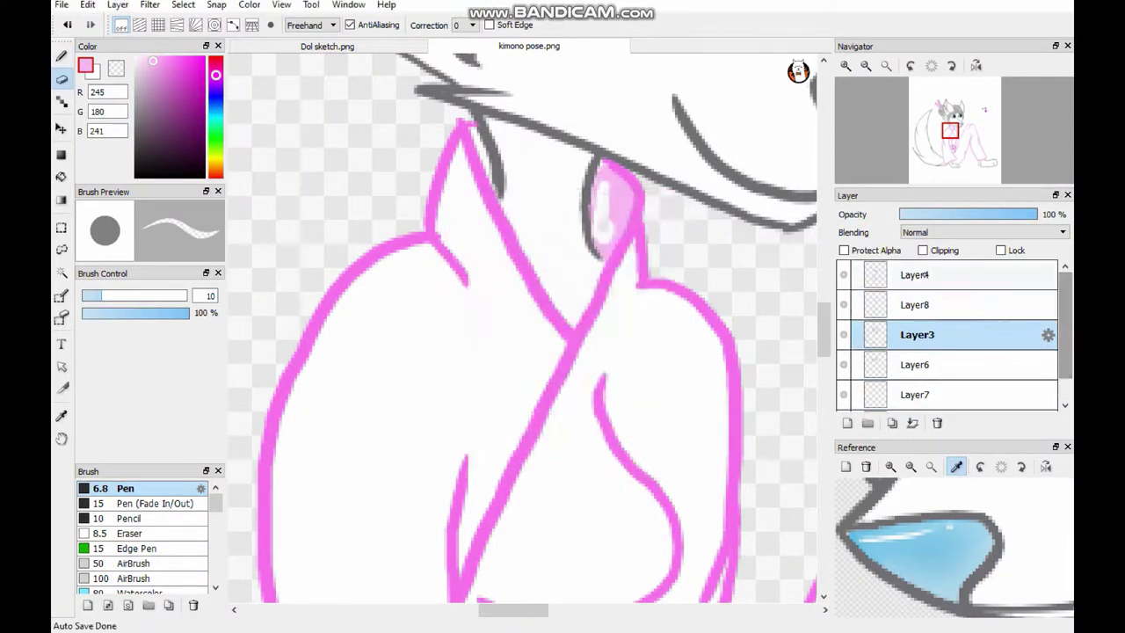
Complete the inner collar's light pink fill on Layer8 and move Layer3 above Layer4 in the layer order
click(914, 304)
scroll(528, 264, up, 3)
key(b)
drag(493, 229, 518, 343)
drag(913, 334, 914, 268)
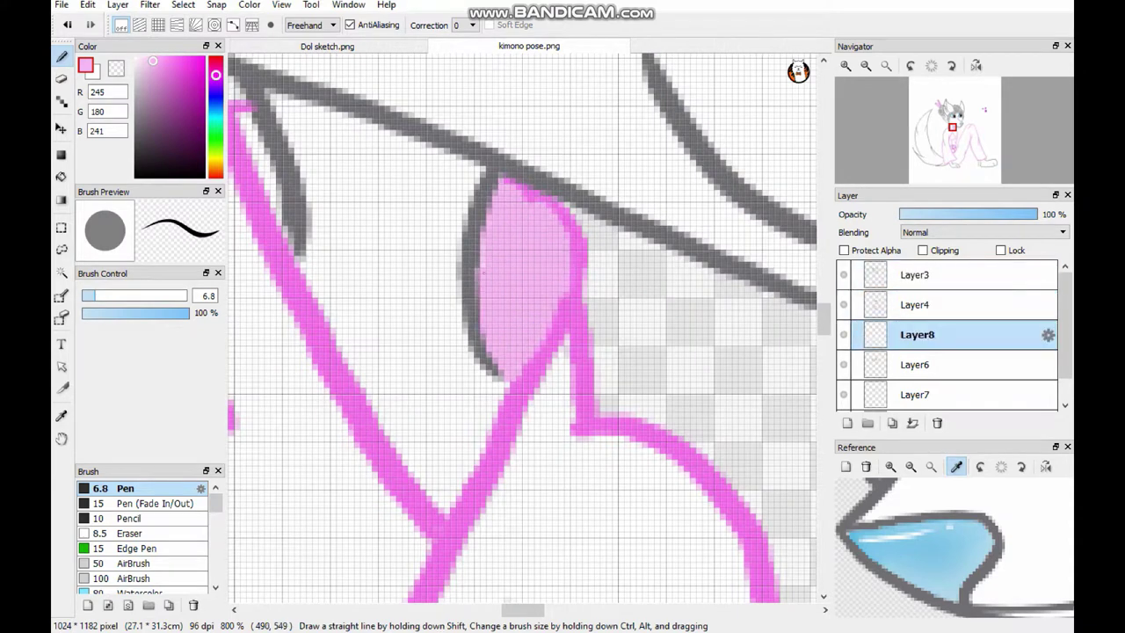
Fill the kimono's body, sleeves and legs with light pink 245, 180, 241 on Layer8 using the Bucket tool
scroll(522, 326, down, 4)
key(g)
scroll(522, 327, up, 2)
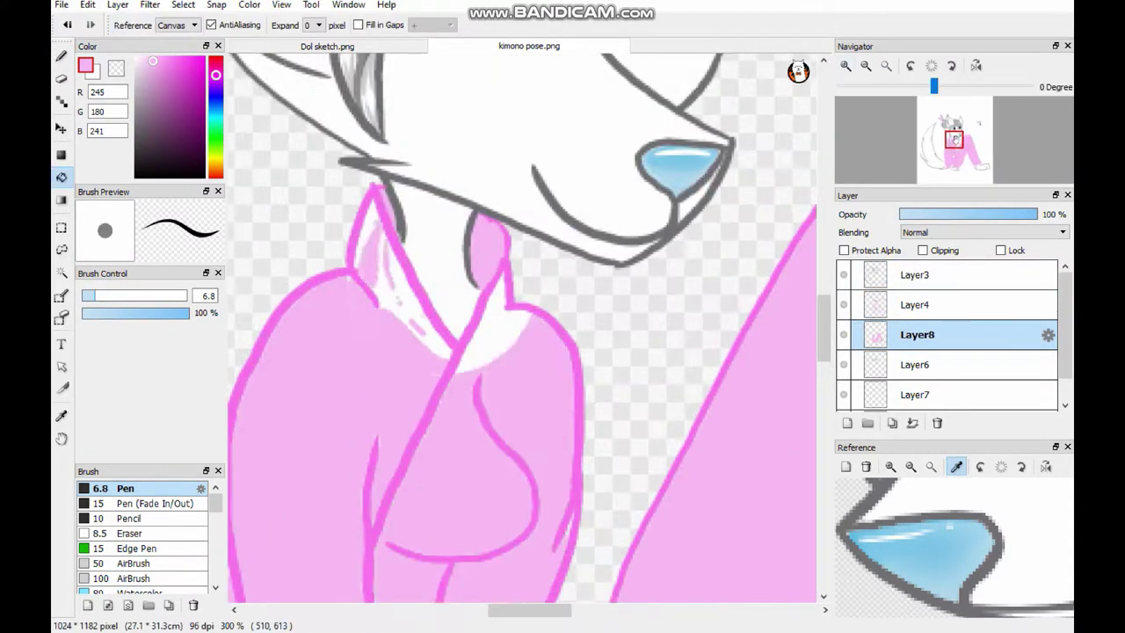
Paint over the remaining white gaps around the kimono's neckline with the light pink Pen
key(b)
scroll(387, 324, down, 3)
scroll(387, 324, up, 1)
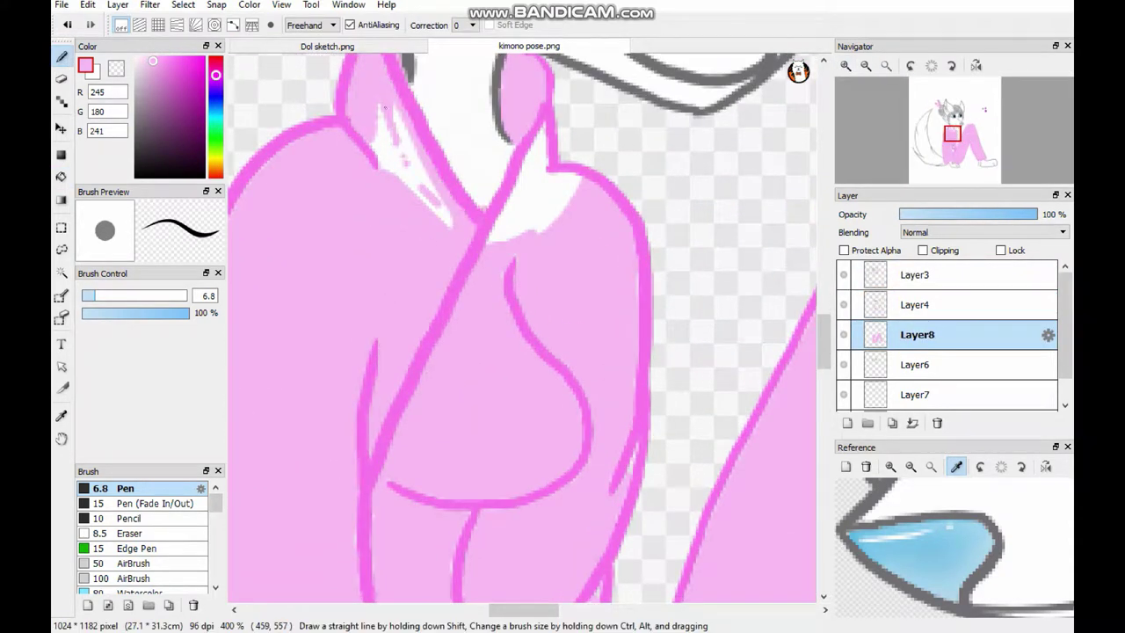
drag(383, 109, 498, 229)
drag(533, 183, 508, 222)
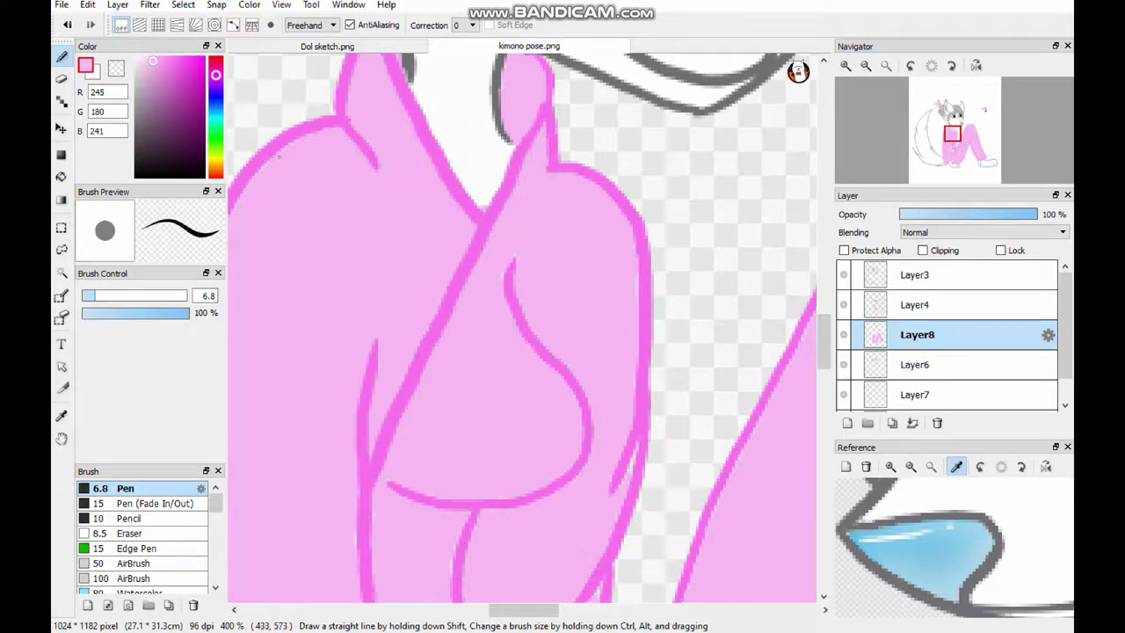
Touch up small unpainted slivers along the outlines of the kimono's torso and sleeve in light pink
scroll(522, 328, down, 3)
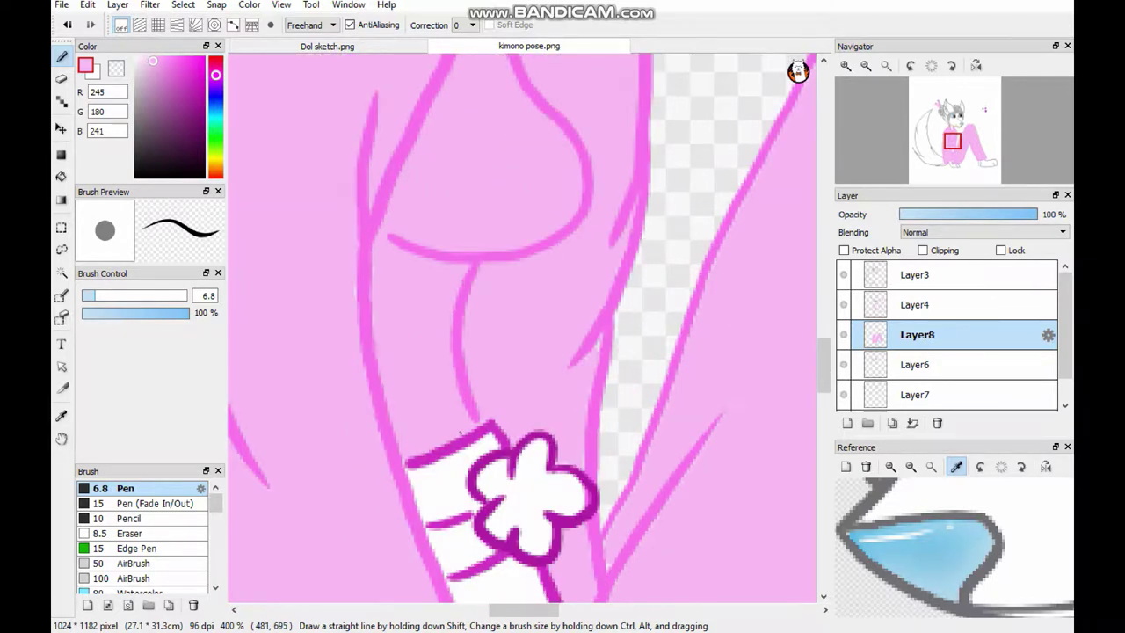
scroll(586, 403, down, 3)
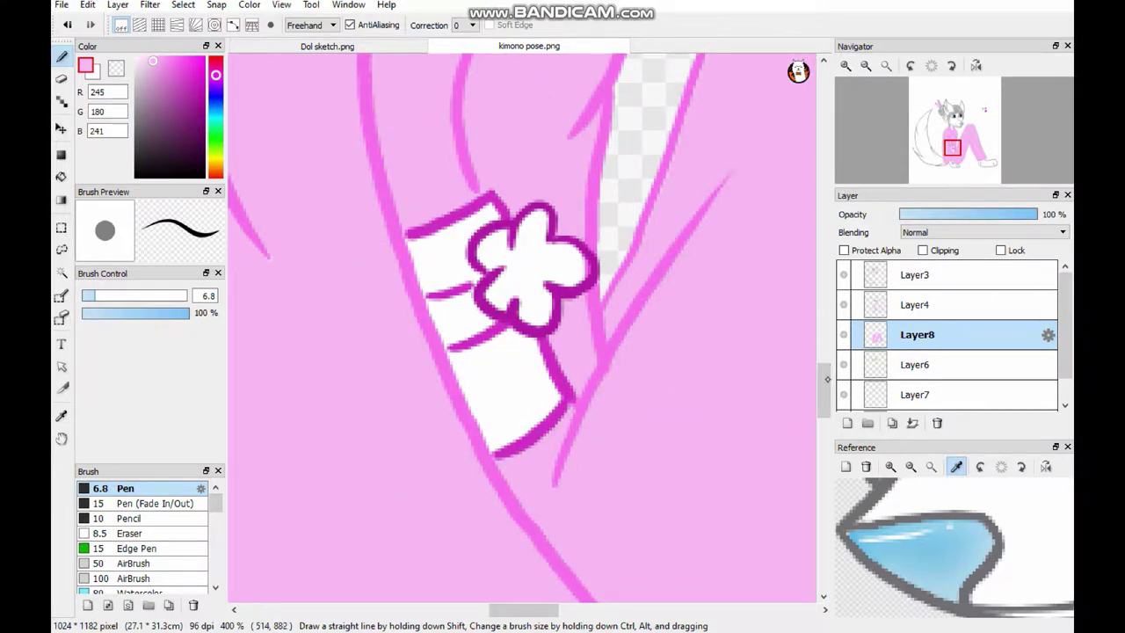
scroll(559, 450, down, 3)
scroll(522, 333, left, 3)
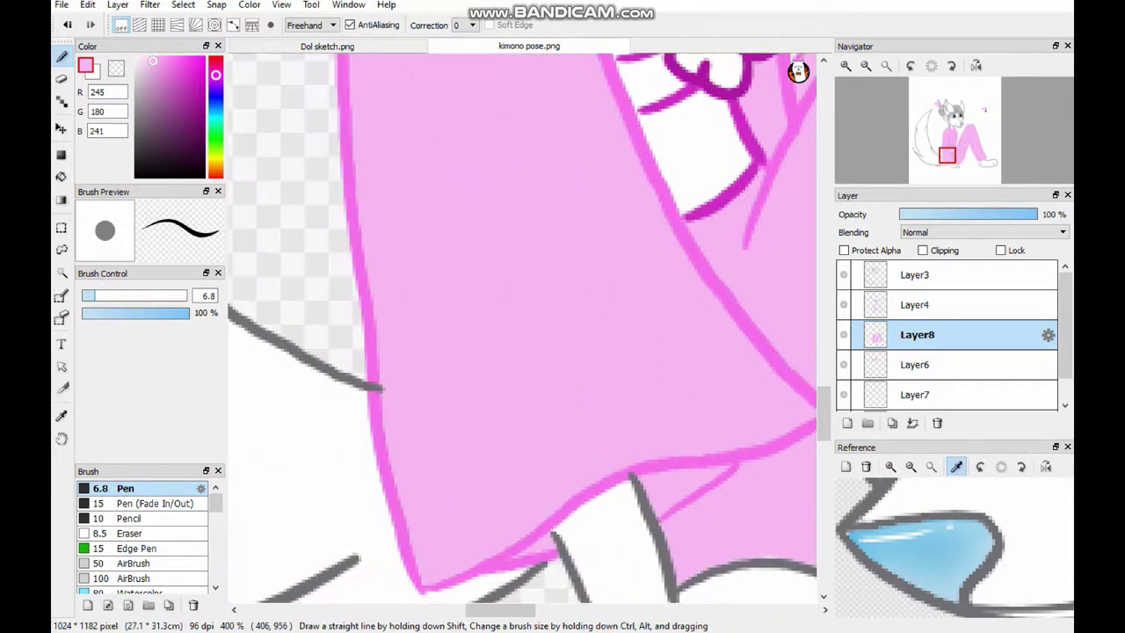
scroll(368, 274, up, 10)
scroll(527, 325, up, 5)
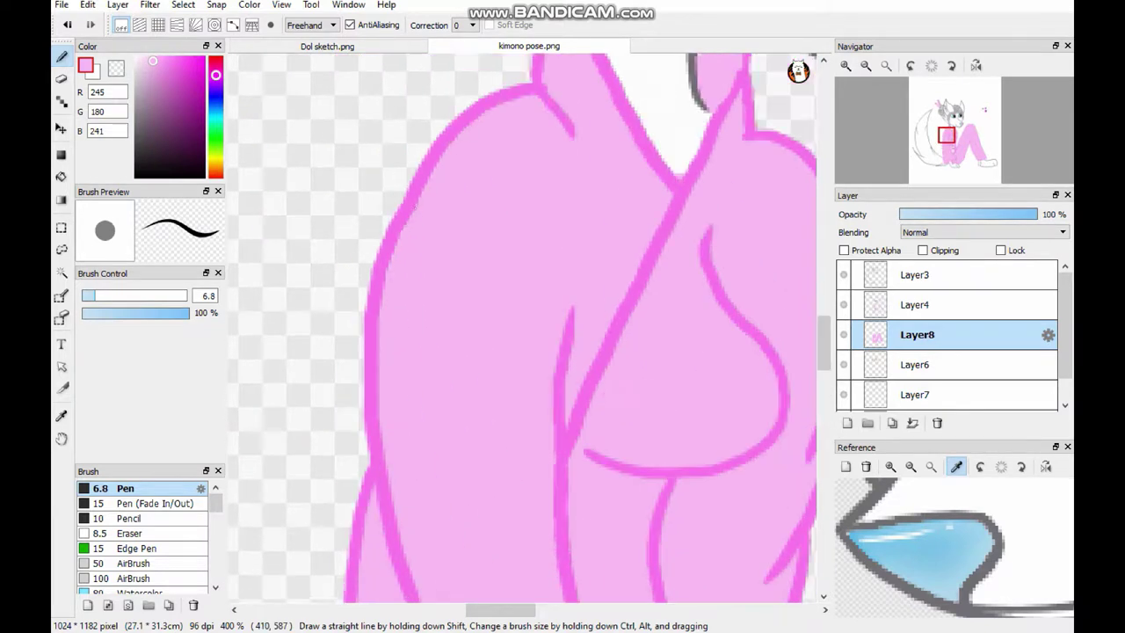
scroll(528, 325, right, 2)
scroll(527, 334, down, 10)
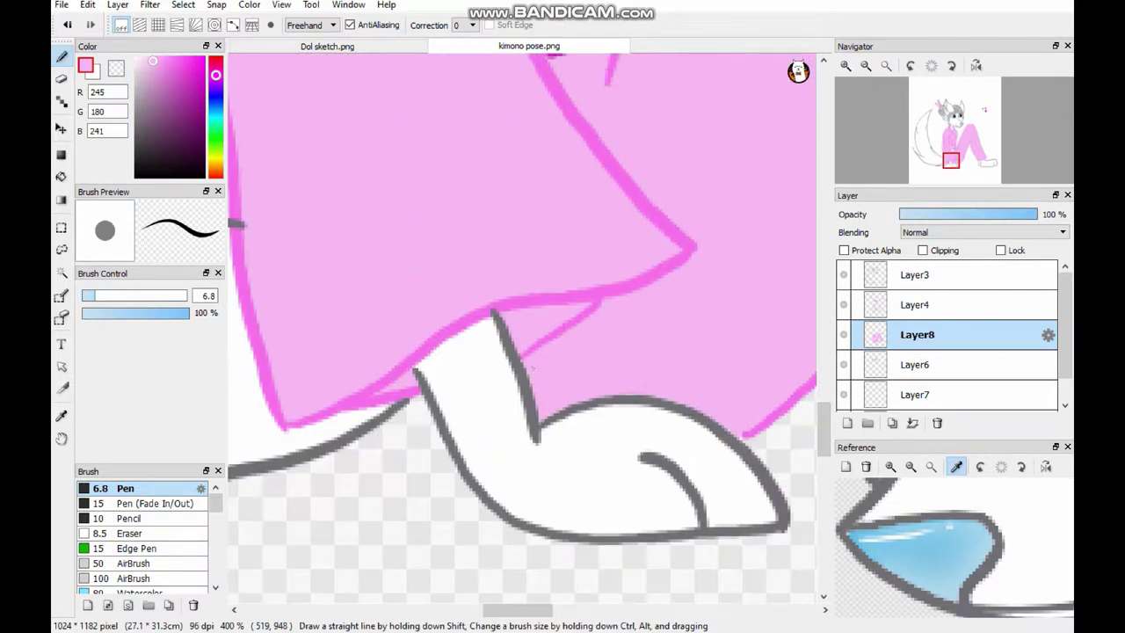
Touch up the unpainted slivers along the outlines of the kimono's lower hem and legs in light pink
scroll(527, 325, up, 5)
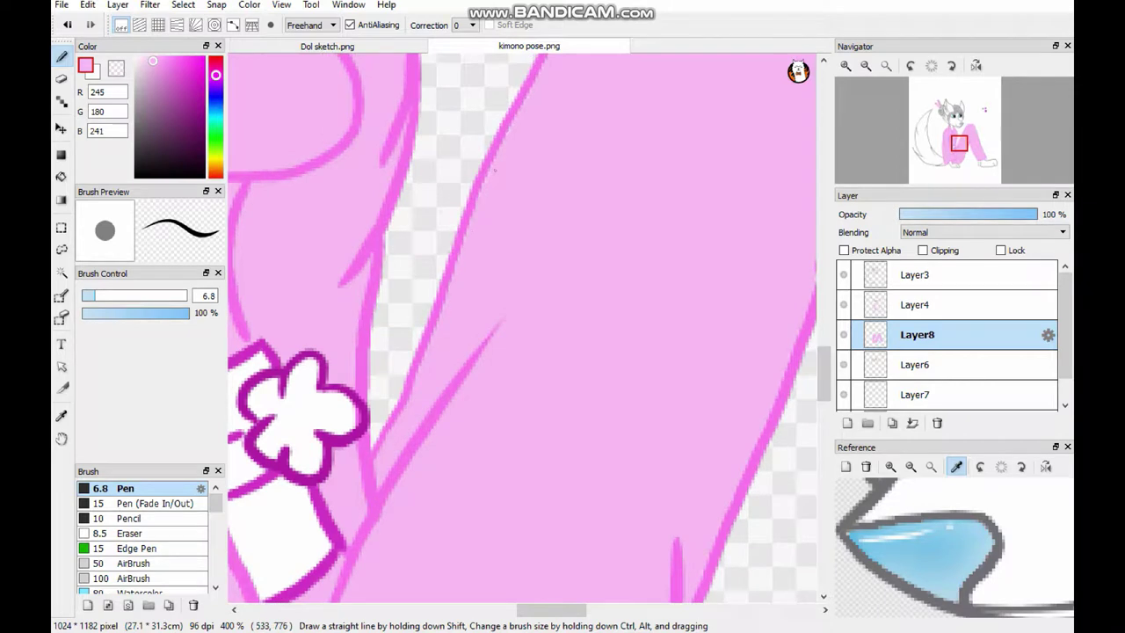
scroll(527, 325, up, 3)
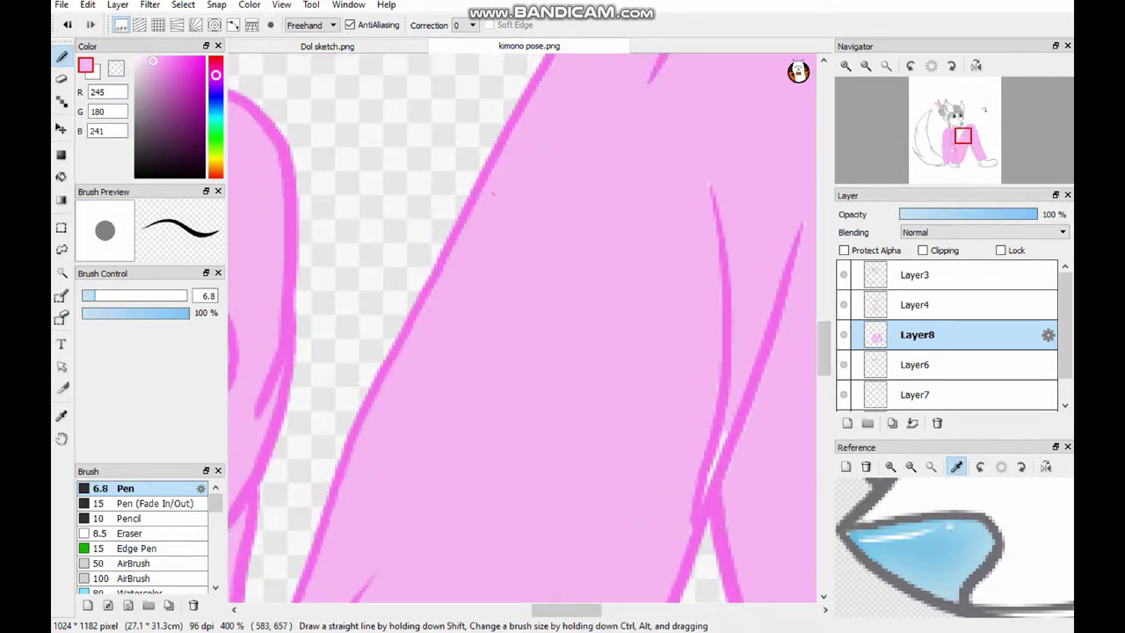
scroll(694, 185, up, 4)
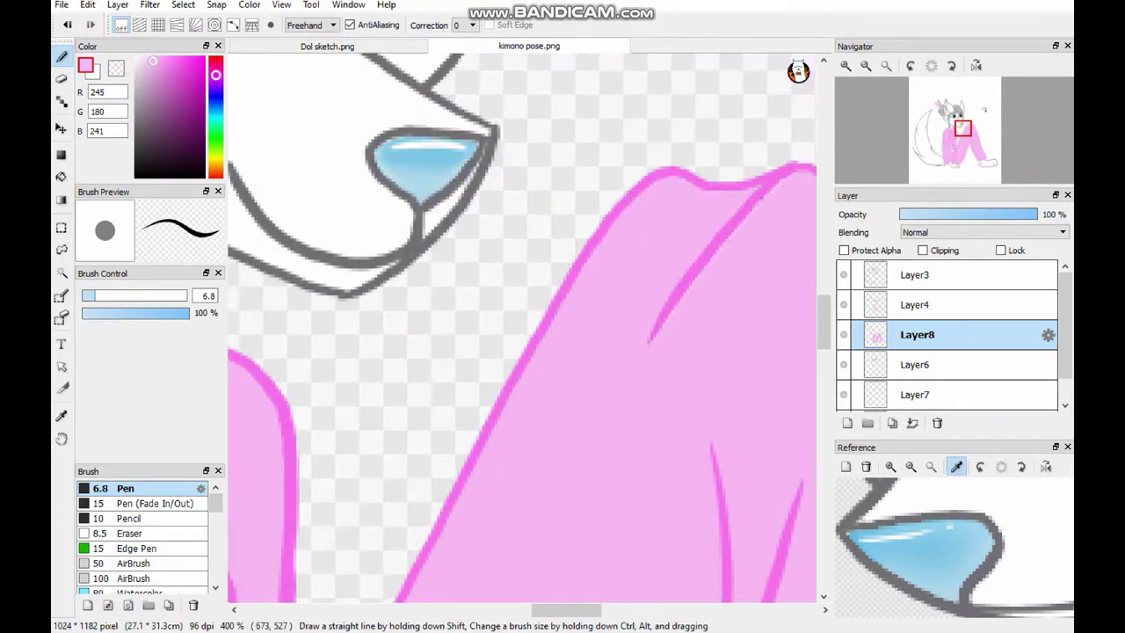
scroll(618, 586, right, 3)
scroll(522, 327, down, 6)
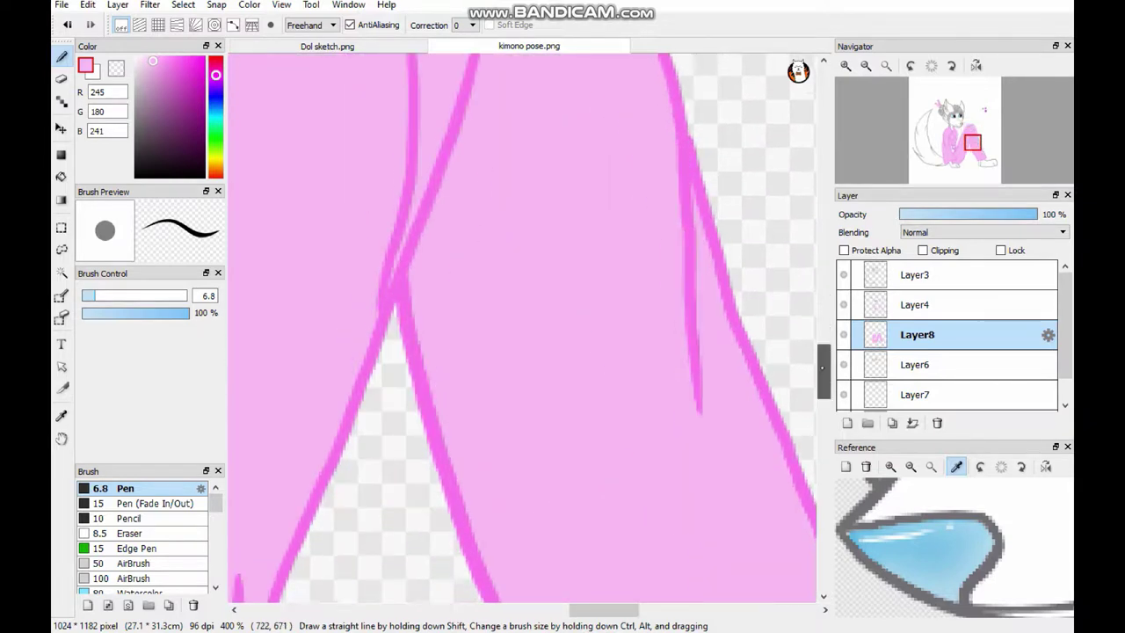
scroll(770, 178, down, 4)
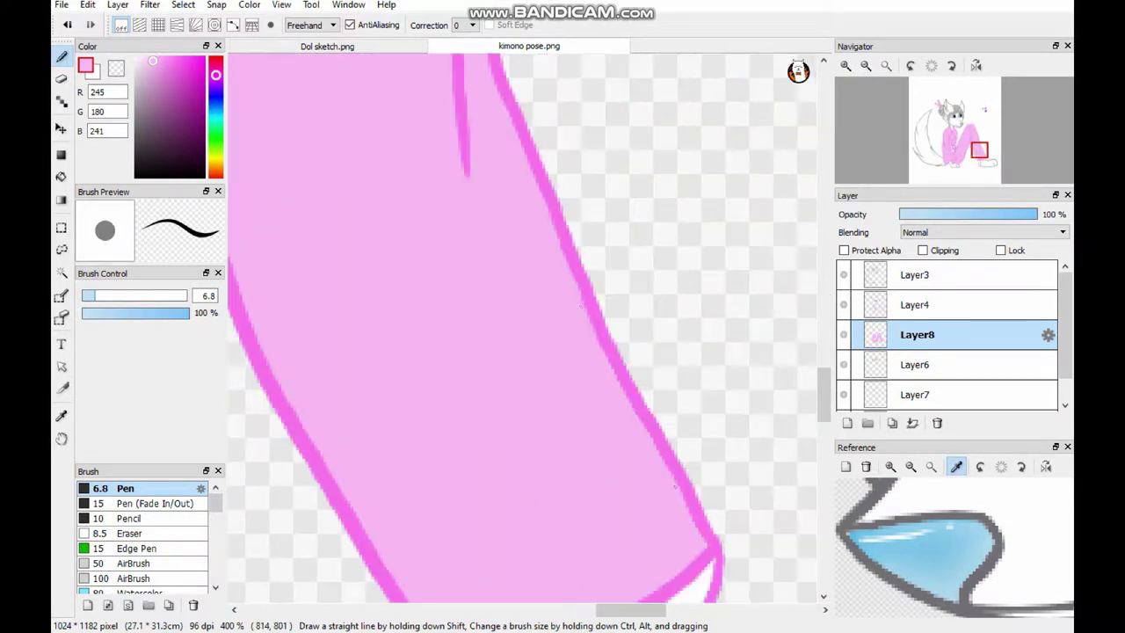
click(886, 65)
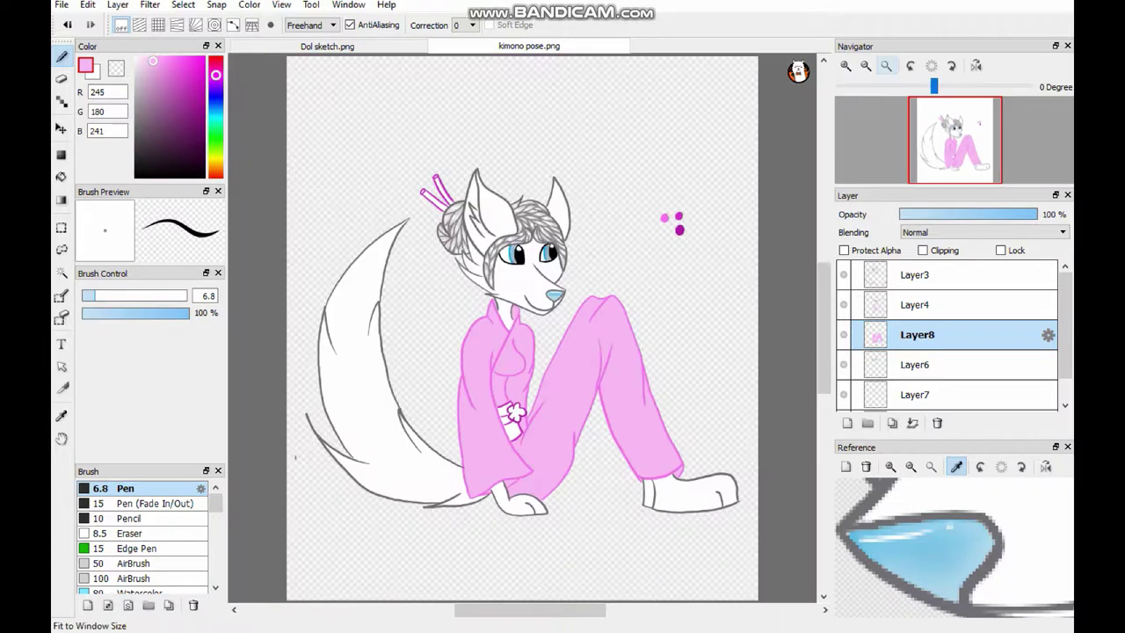
On Layer6, draw the first pointed fur tufts where the tail meets the sleeve in grey 143, 143, 146
click(914, 364)
scroll(565, 251, up, 5)
scroll(523, 326, down, 3)
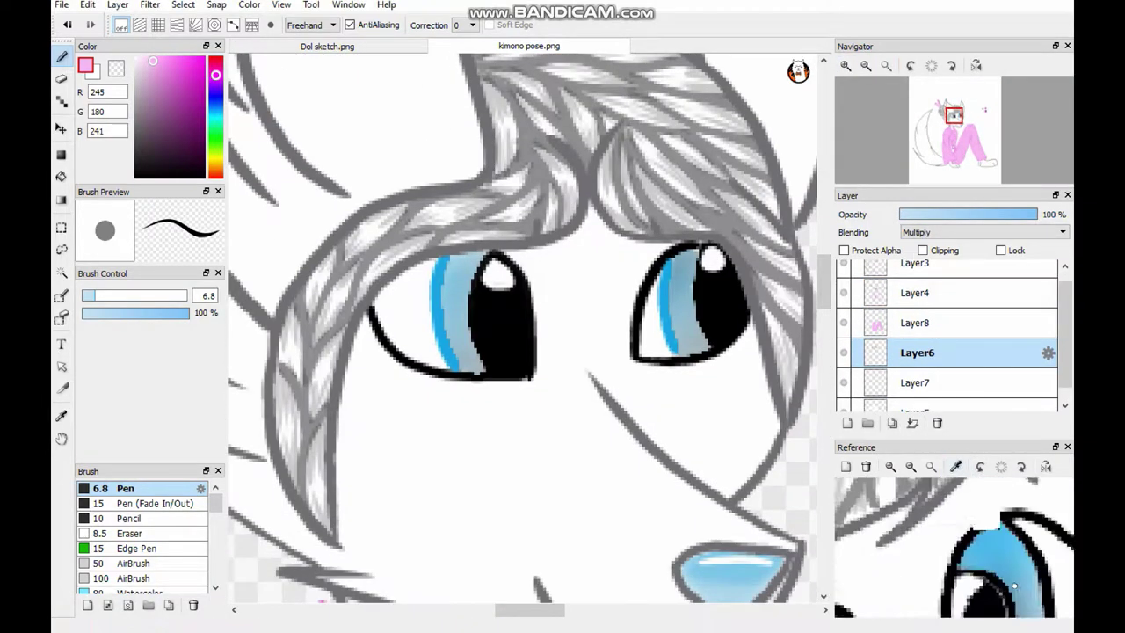
scroll(522, 327, down, 5)
click(950, 65)
mouse_move(514, 261)
mouse_down()
mouse_move(407, 421)
mouse_move(474, 376)
mouse_up()
drag(482, 369, 584, 318)
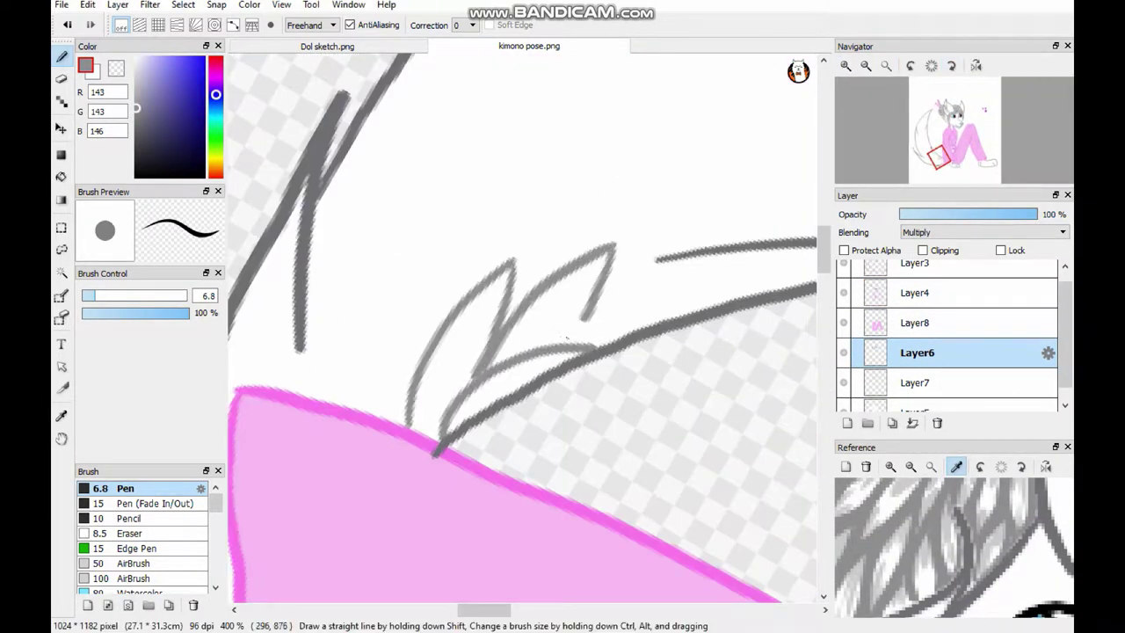
Extend the grey fur tufts along the tail's inner edge, rotating the canvas to follow the curve
click(950, 65)
drag(479, 422, 532, 246)
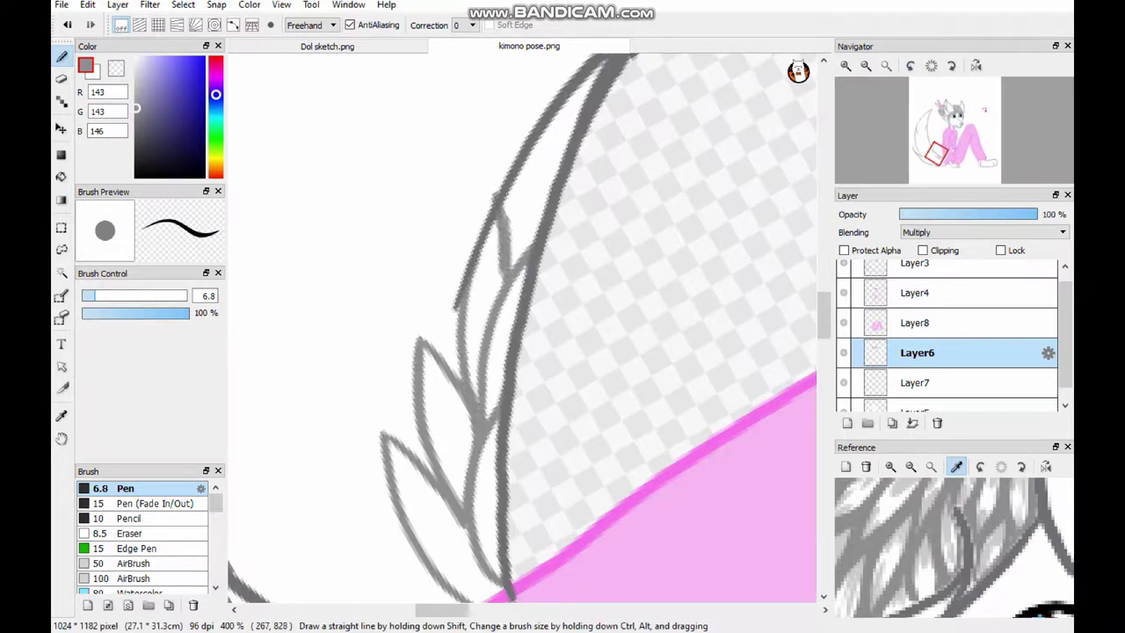
click(951, 65)
drag(608, 174, 512, 381)
drag(473, 292, 425, 457)
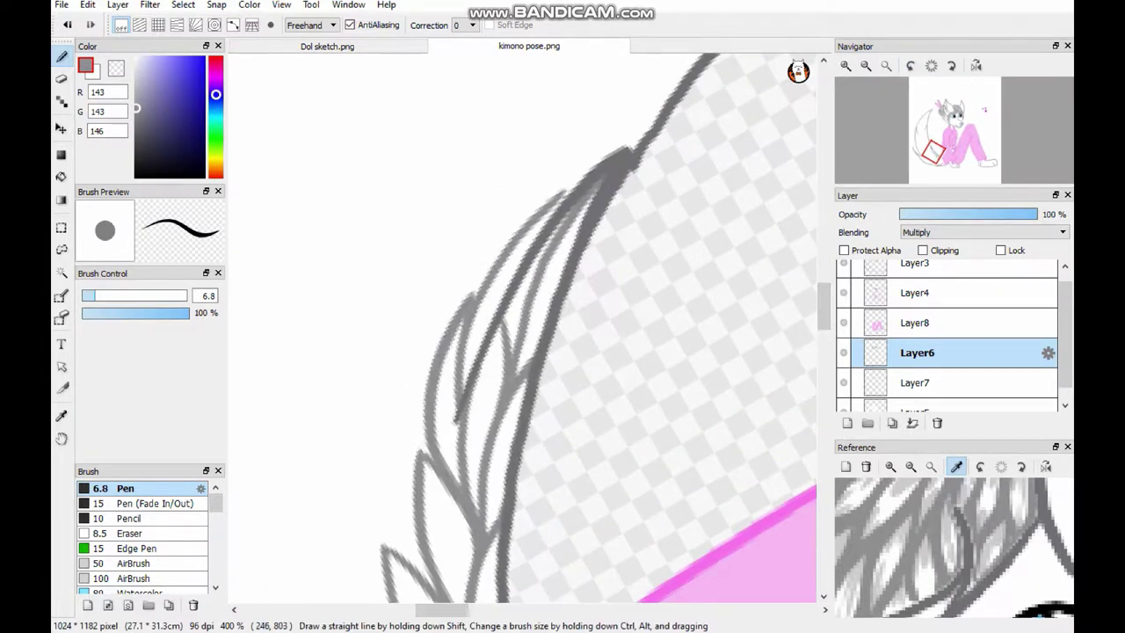
Draw grey fur tufts across the tail's base along the sleeve edge, starting from the tail's lower outline
scroll(522, 327, down, 5)
drag(538, 143, 580, 252)
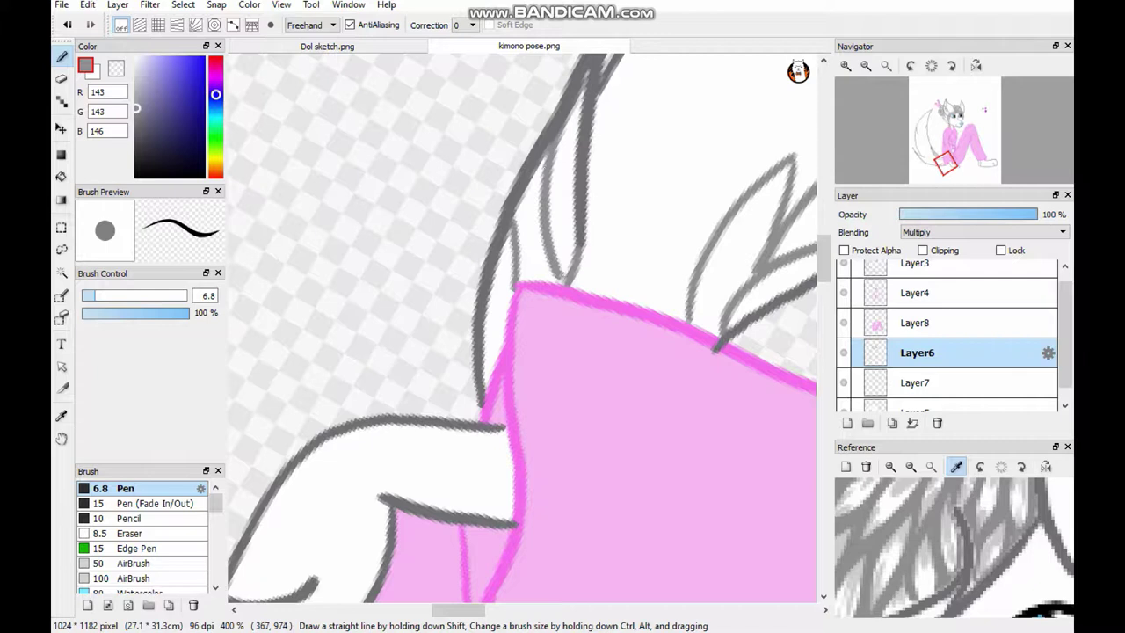
drag(644, 299, 716, 158)
drag(580, 289, 694, 113)
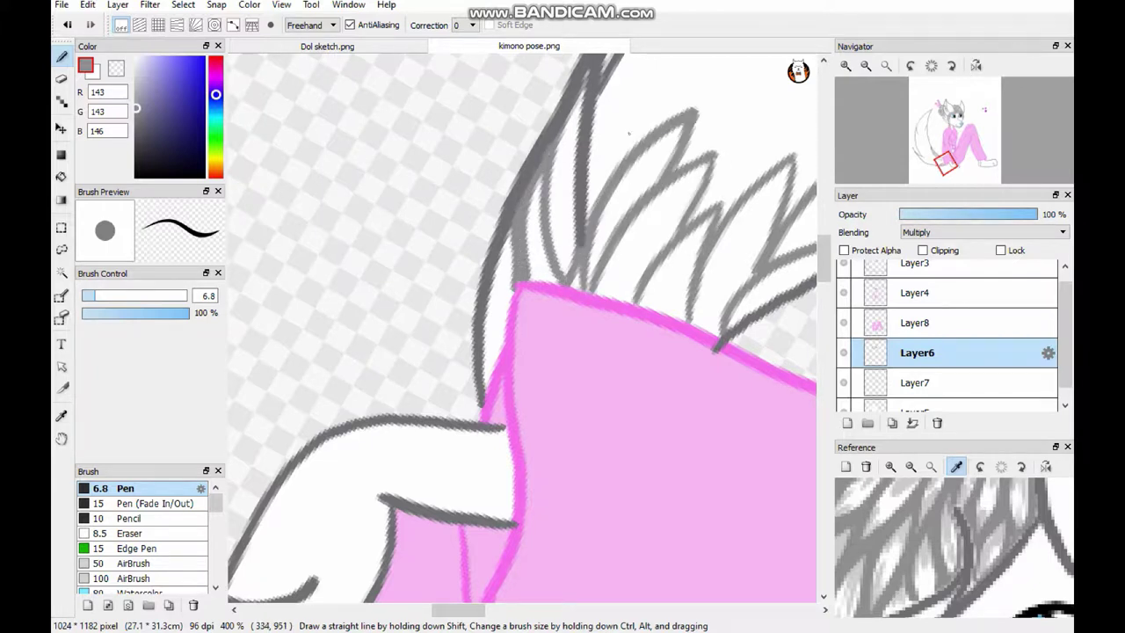
scroll(522, 327, up, 3)
drag(668, 231, 712, 114)
drag(592, 330, 597, 265)
Draw a second row of pointed grey fur tufts above the first ones at the tail's base, redoing one misplaced stroke
scroll(522, 327, up, 5)
drag(497, 281, 594, 145)
drag(563, 280, 701, 145)
key(ctrl+z)
drag(562, 242, 685, 138)
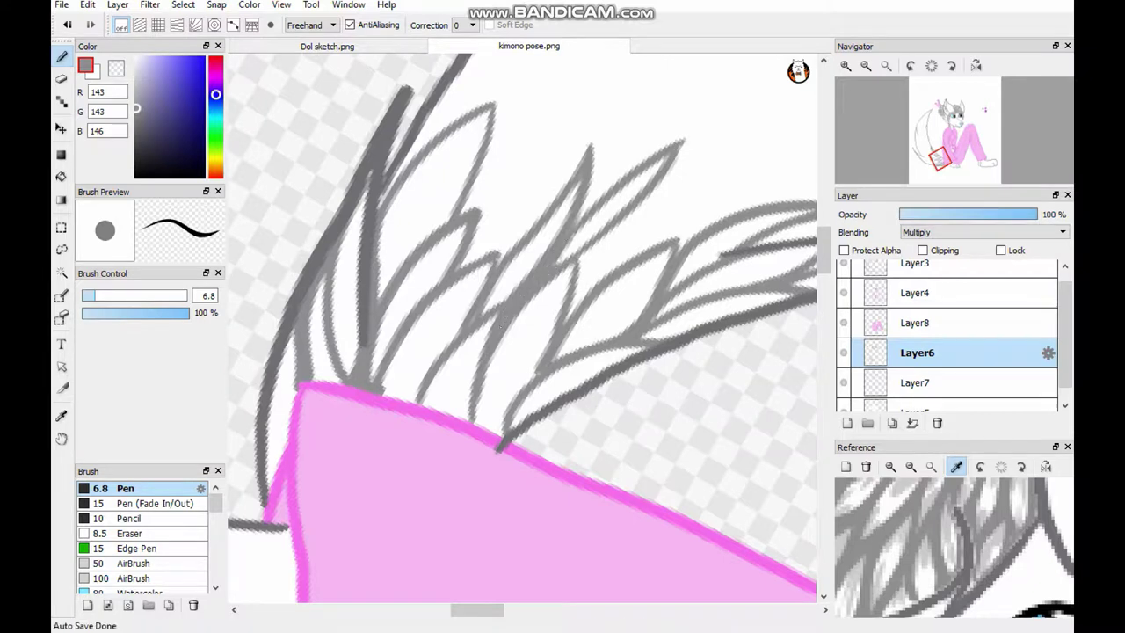
scroll(522, 327, right, 3)
drag(431, 338, 646, 156)
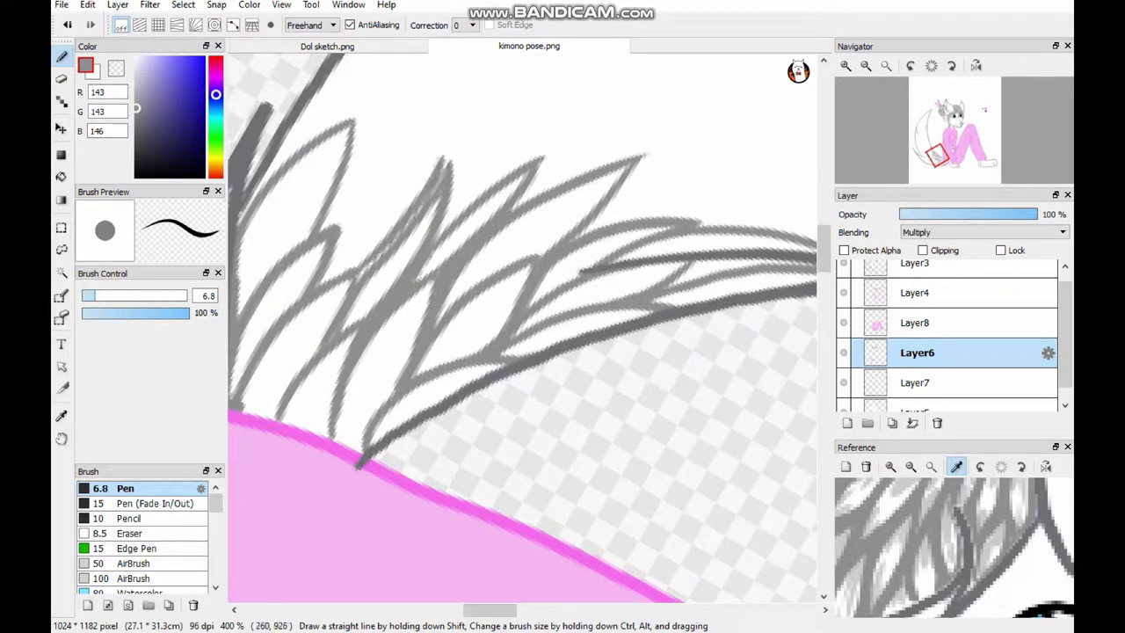
drag(339, 222, 510, 90)
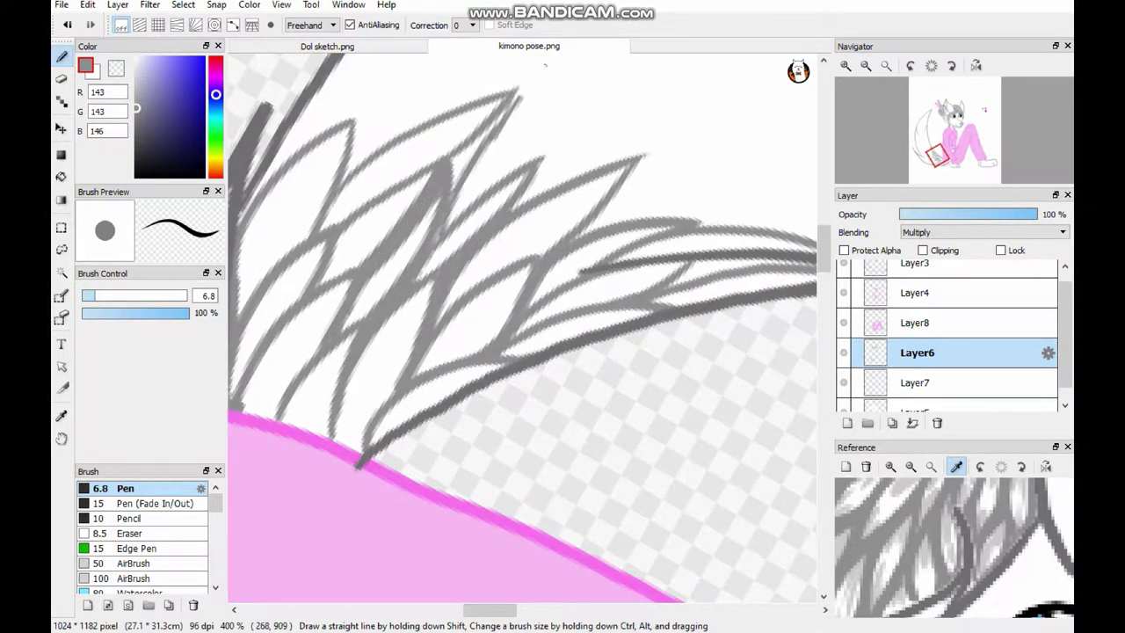
Add another row of grey fur tufts across the tail's base, from the outer outline towards the inner edge
scroll(521, 327, up, 3)
drag(400, 268, 503, 186)
drag(450, 280, 564, 191)
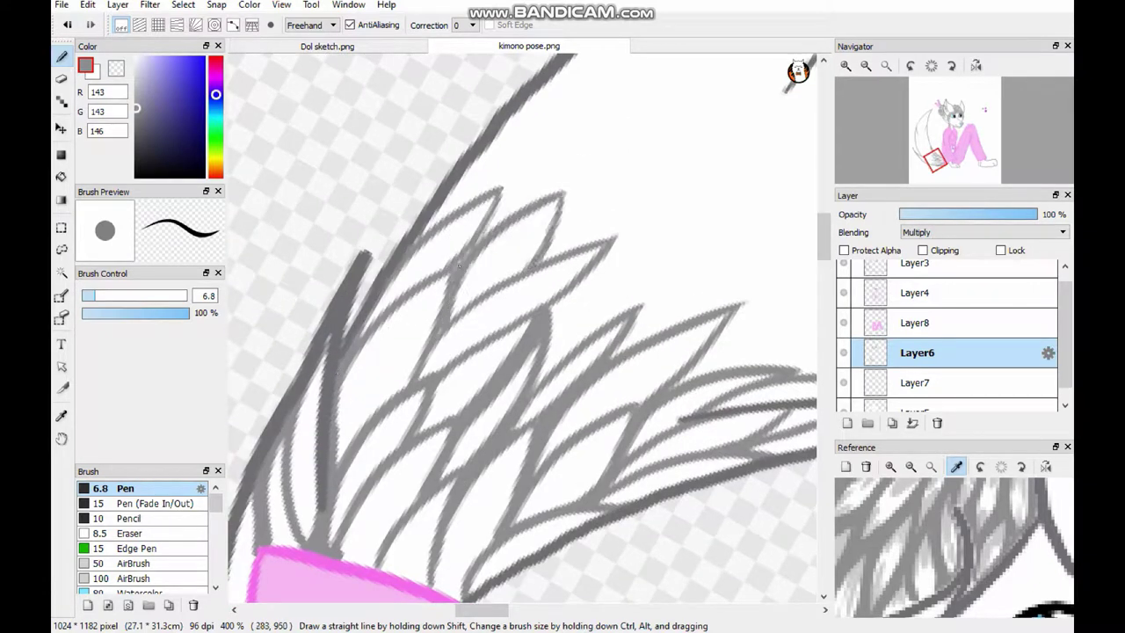
drag(462, 208, 582, 69)
scroll(562, 202, right, 2)
drag(402, 382, 544, 220)
mouse_move(451, 280)
mouse_down()
mouse_move(523, 261)
mouse_move(557, 167)
mouse_up()
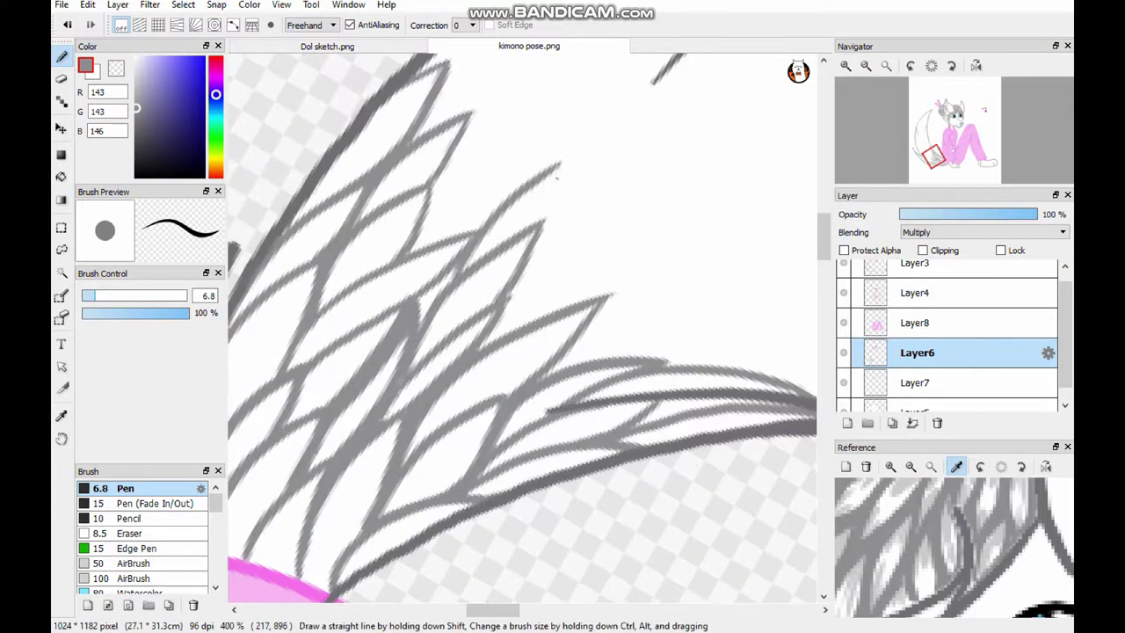
Draw taller grey tufts in the middle of the lower tail and one against the outer outline
scroll(420, 311, down, 5)
scroll(420, 311, up, 6)
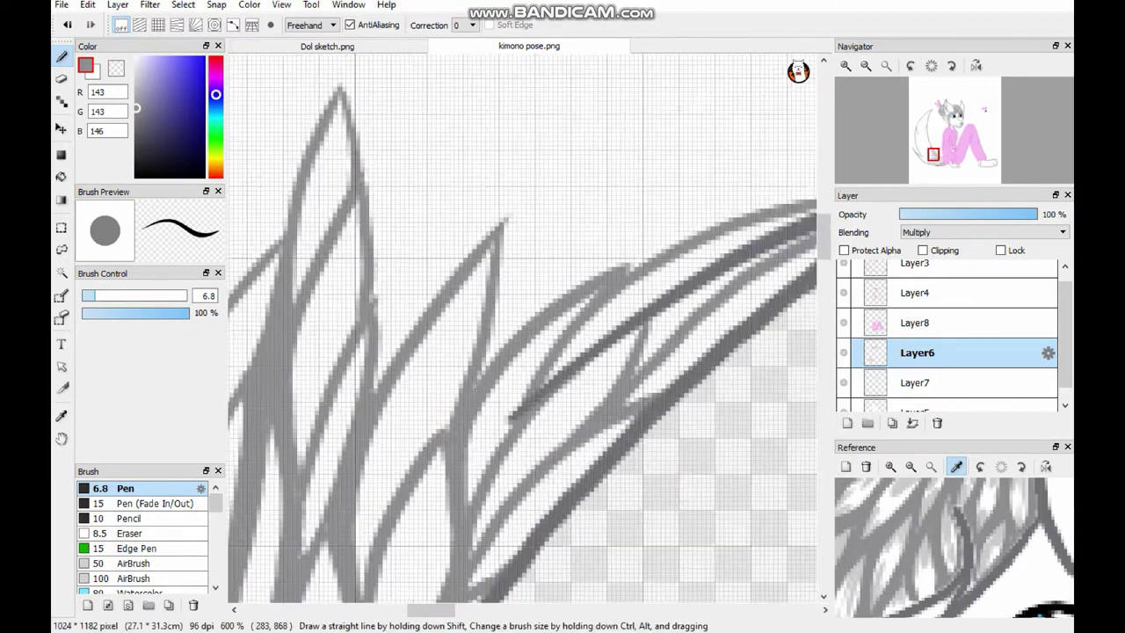
scroll(527, 325, left, 2)
drag(516, 394, 608, 114)
drag(583, 243, 603, 155)
drag(610, 262, 706, 111)
scroll(528, 325, up, 2)
drag(444, 336, 513, 139)
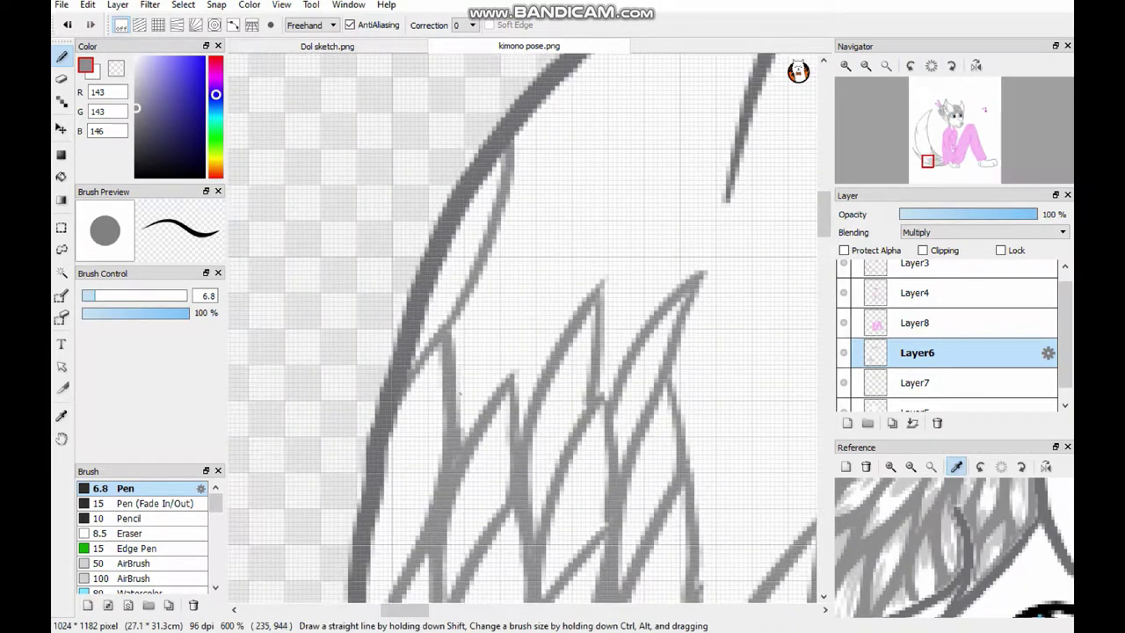
Layer overlapping grey fur tufts up the inside of the lower tail's outer outline
drag(457, 427, 599, 195)
drag(462, 445, 504, 362)
drag(489, 297, 580, 69)
drag(512, 178, 538, 115)
drag(549, 228, 605, 60)
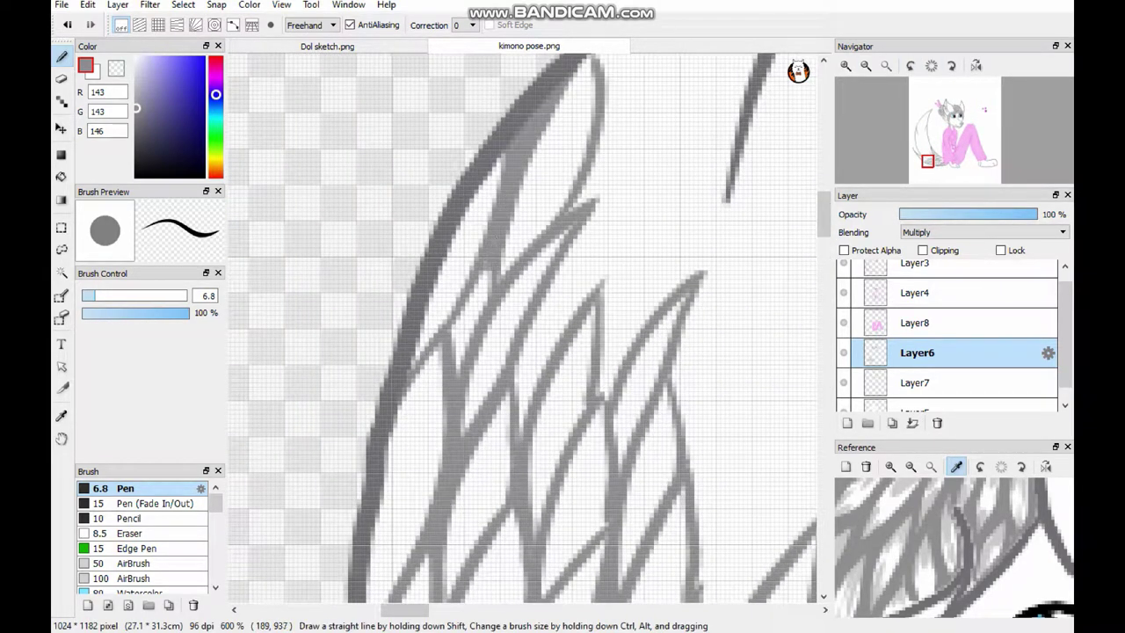
drag(555, 287, 675, 176)
drag(597, 399, 706, 200)
Fill the narrow area between the tail's outer outline and the dark inner fold line with grey fur tufts
scroll(527, 325, up, 2)
scroll(527, 325, left, 2)
drag(425, 416, 588, 239)
drag(413, 438, 573, 207)
drag(441, 336, 562, 123)
drag(547, 188, 561, 125)
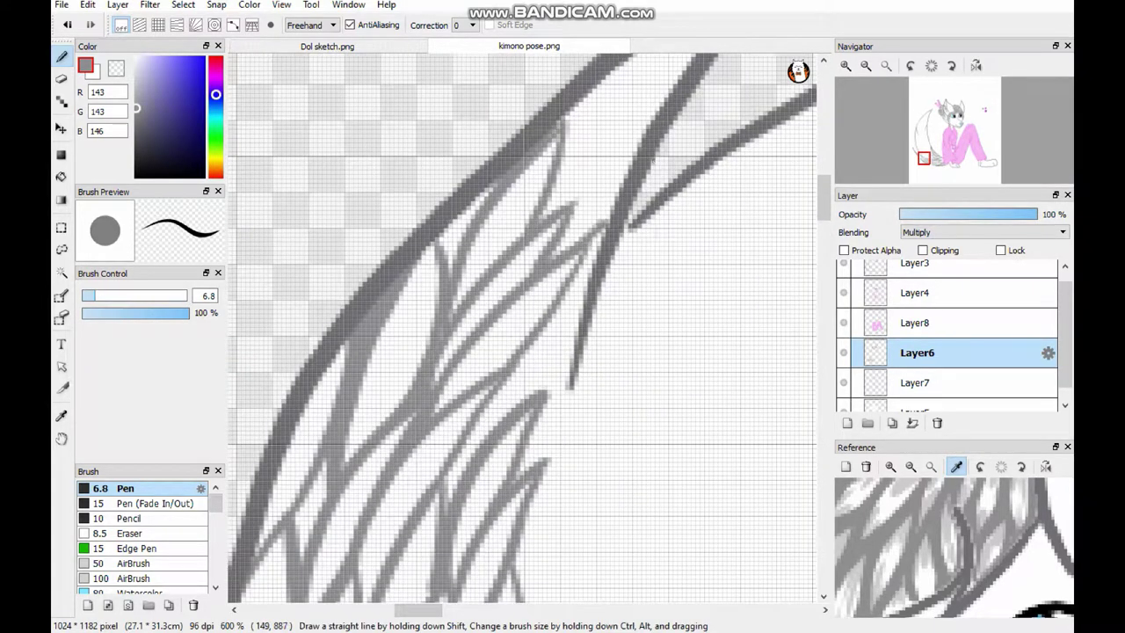
drag(569, 387, 604, 225)
drag(449, 498, 564, 311)
scroll(527, 325, up, 2)
scroll(527, 325, left, 1)
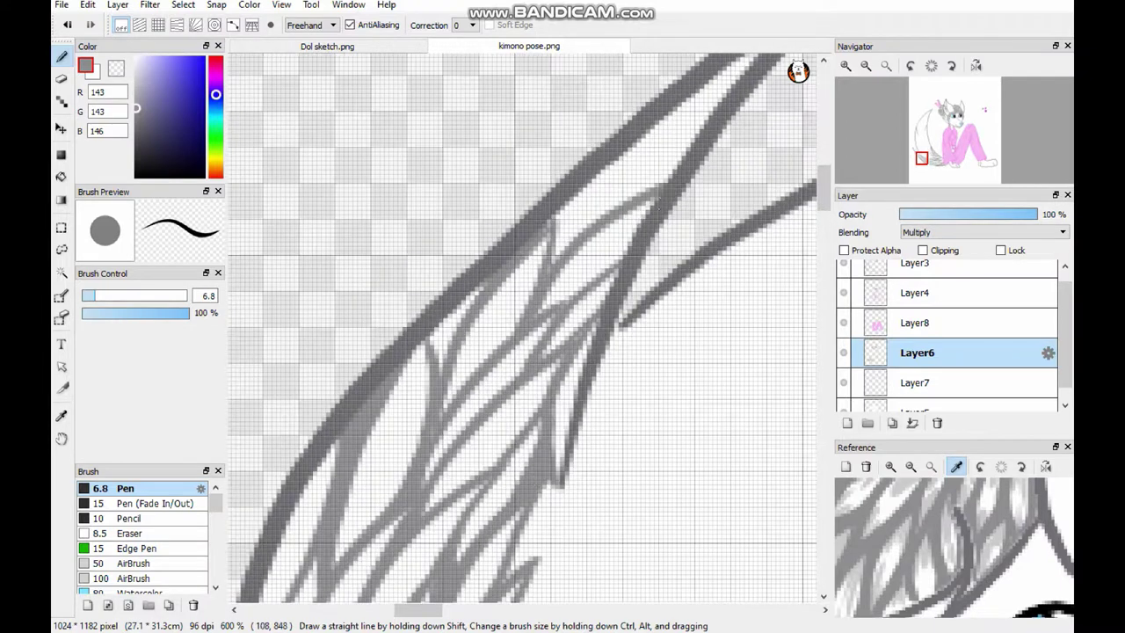
Draw grey fur tufts on the inner-edge side of the lower tail, above the existing row
scroll(527, 325, right, 6)
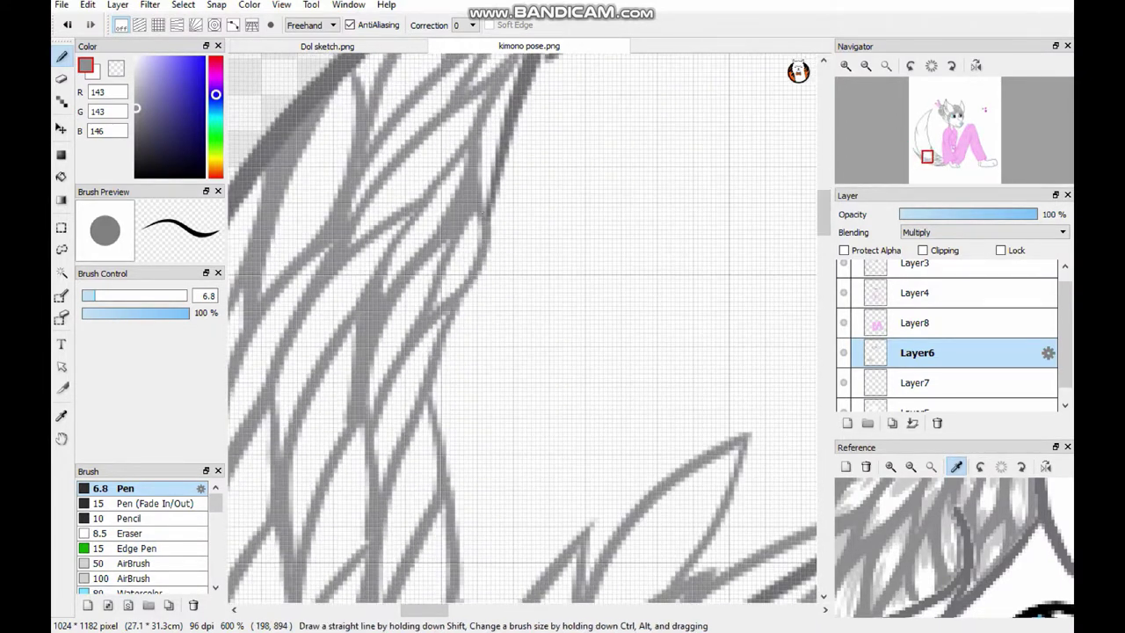
drag(586, 328, 708, 186)
drag(571, 327, 627, 186)
drag(612, 235, 682, 107)
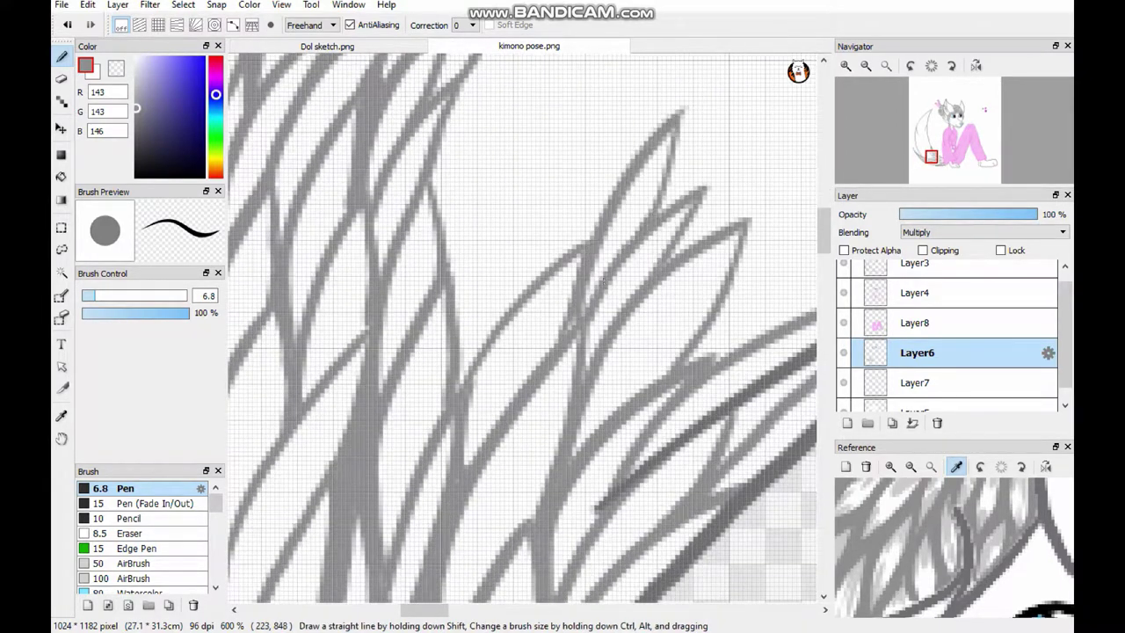
drag(453, 390, 554, 170)
drag(460, 382, 562, 160)
drag(517, 290, 643, 149)
Bridge the gap between the outer-side and inner-side fur with a further row of grey tufts
scroll(528, 325, up, 2)
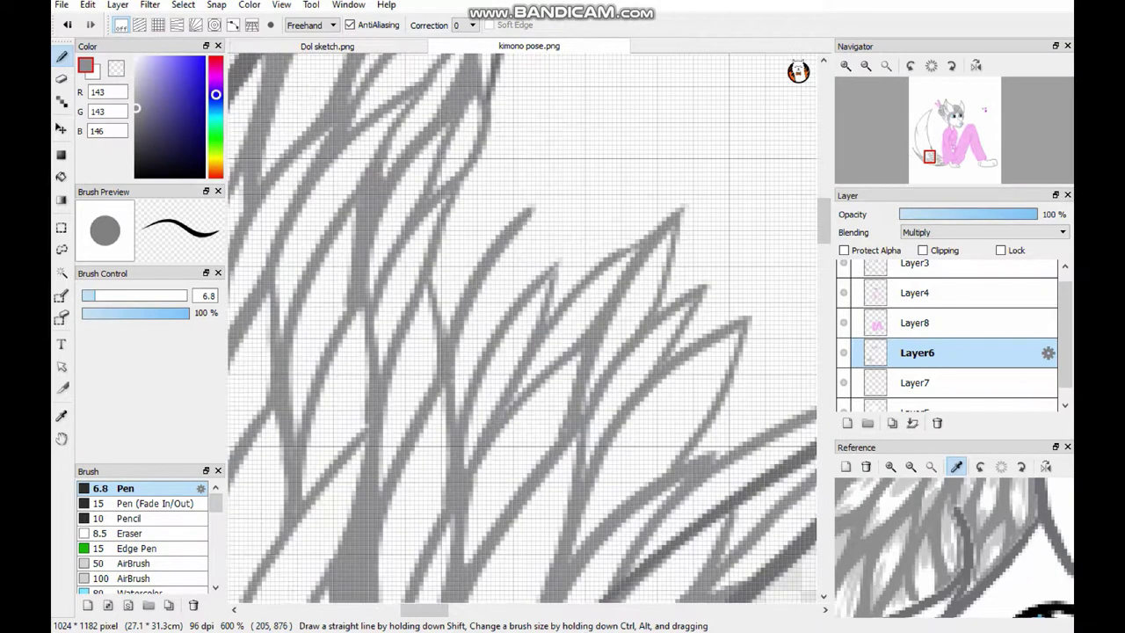
drag(496, 327, 534, 214)
drag(438, 297, 479, 163)
drag(550, 313, 700, 133)
drag(700, 138, 632, 255)
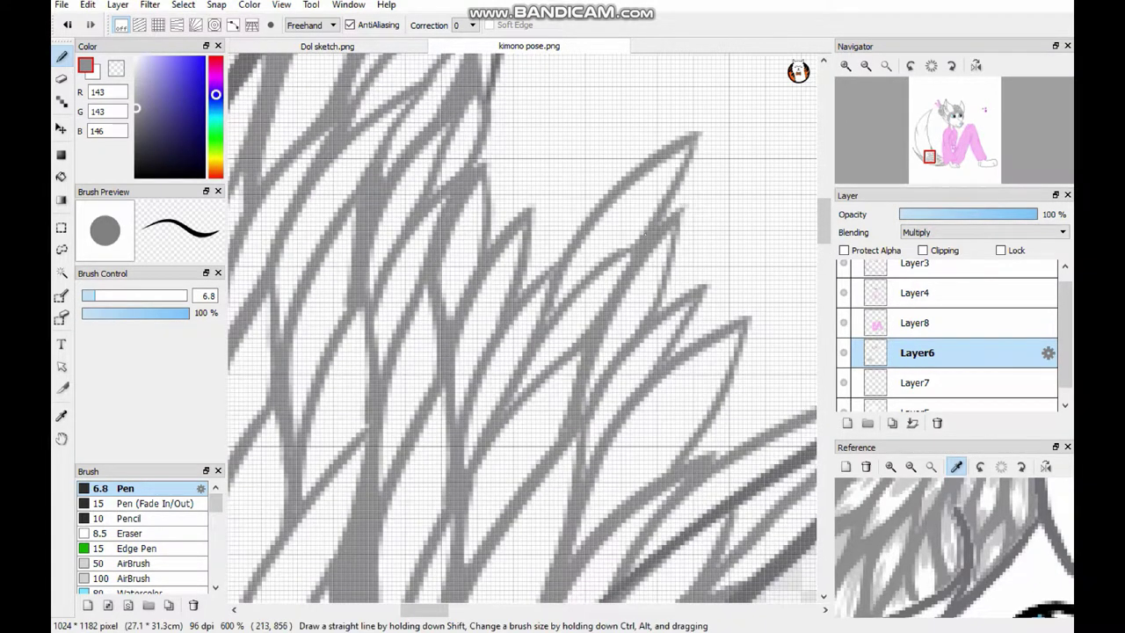
Draw grey tufts around the lower end of the dark fold line and beside the adjoining outline
scroll(654, 250, up, 4)
drag(478, 386, 552, 160)
drag(653, 250, 483, 391)
drag(585, 336, 493, 404)
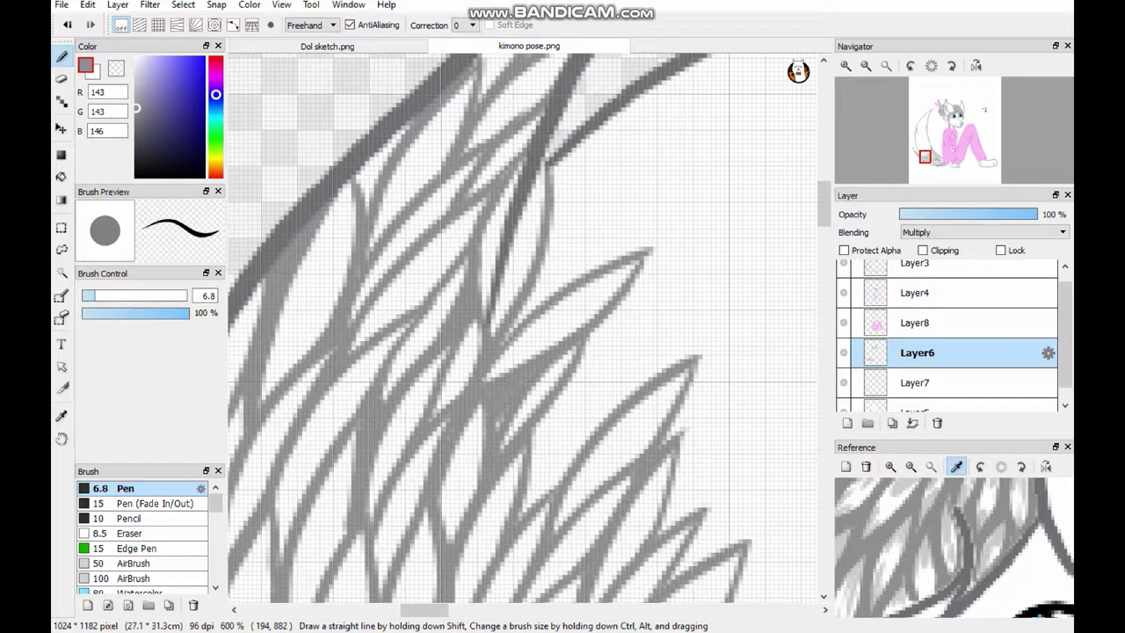
drag(518, 520, 652, 322)
drag(573, 389, 708, 244)
drag(699, 248, 606, 321)
drag(571, 237, 513, 225)
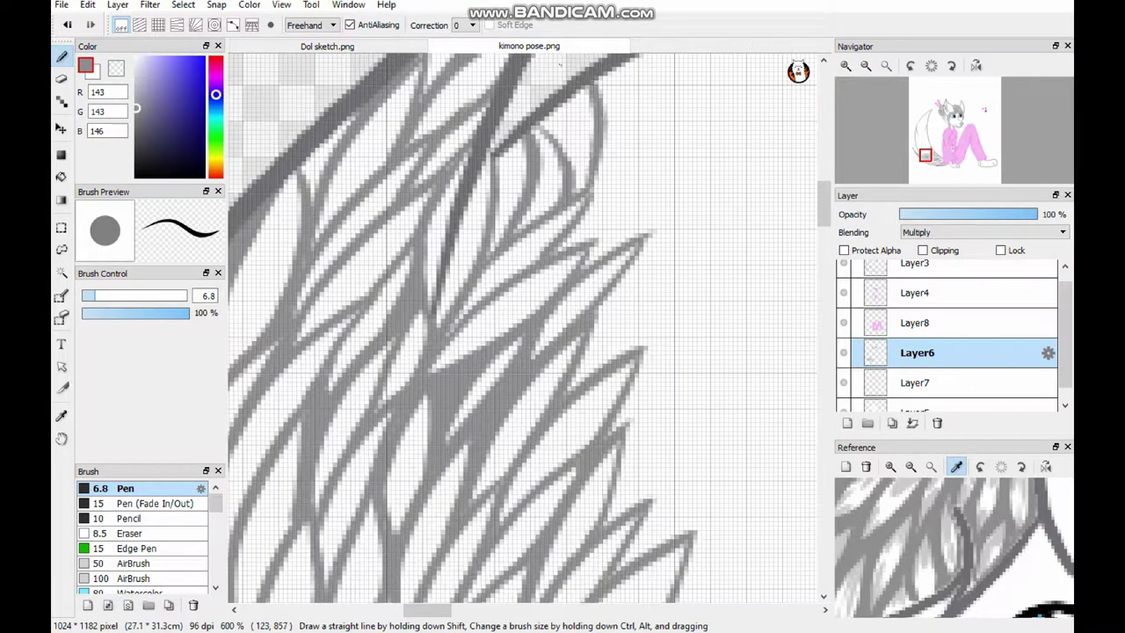
drag(563, 100, 583, 191)
drag(647, 113, 588, 241)
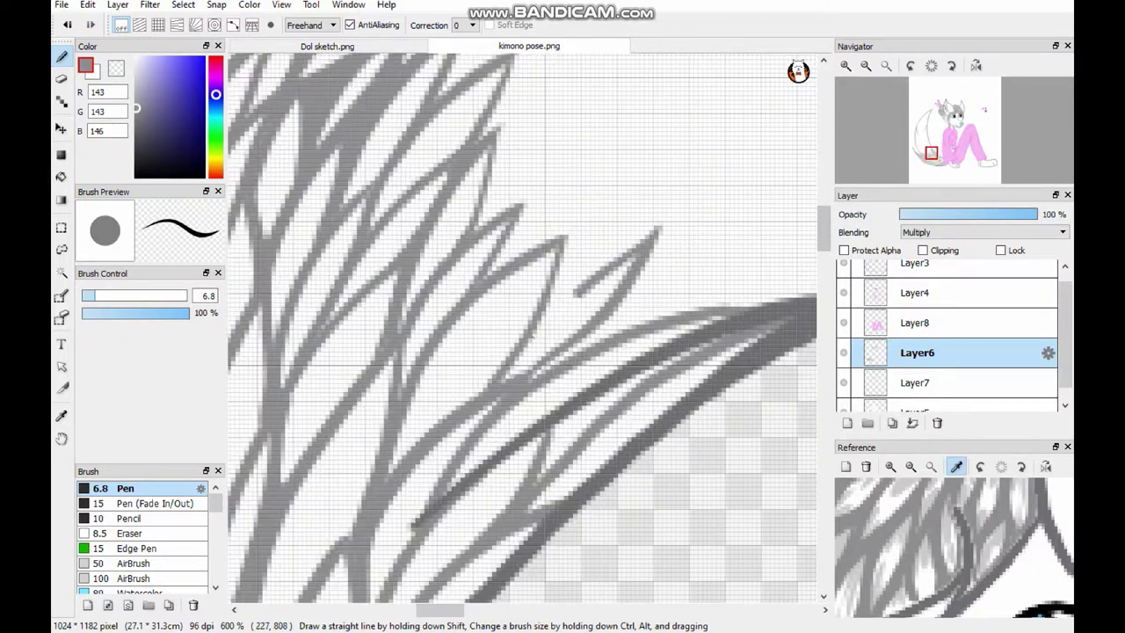
Draw grey fur tufts where the lower tail meets its inner outline, rotating the canvas to follow the curve
drag(528, 378, 764, 290)
drag(674, 237, 588, 369)
drag(602, 274, 535, 478)
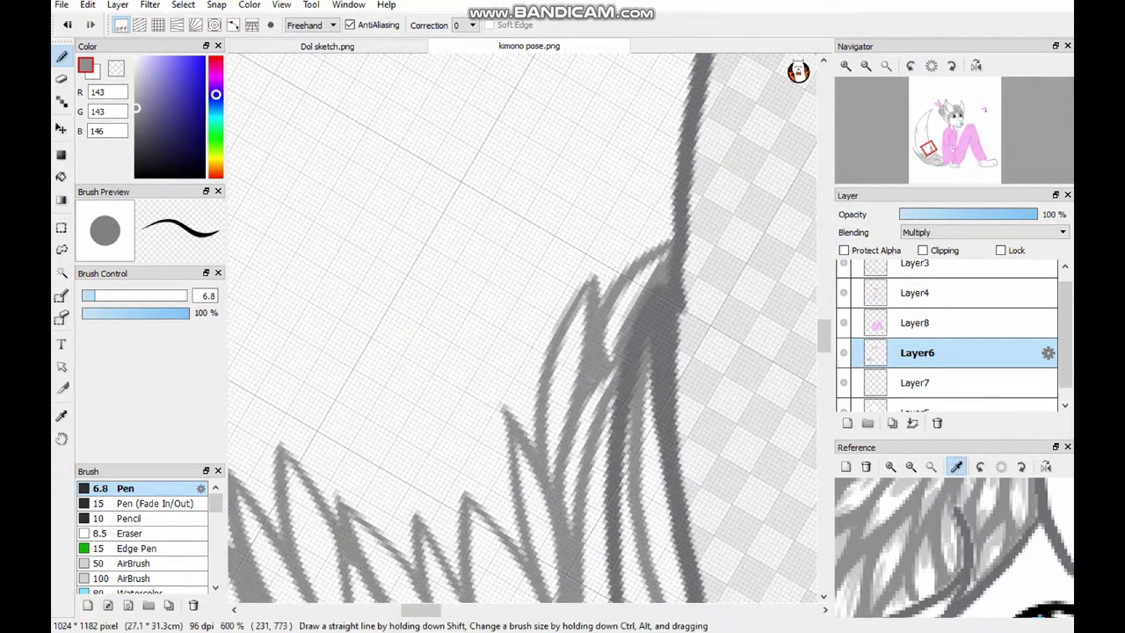
drag(677, 174, 598, 306)
drag(501, 413, 554, 413)
Extend the grey fur tufts up along the tail's outer side above the dark fold line
drag(472, 218, 411, 392)
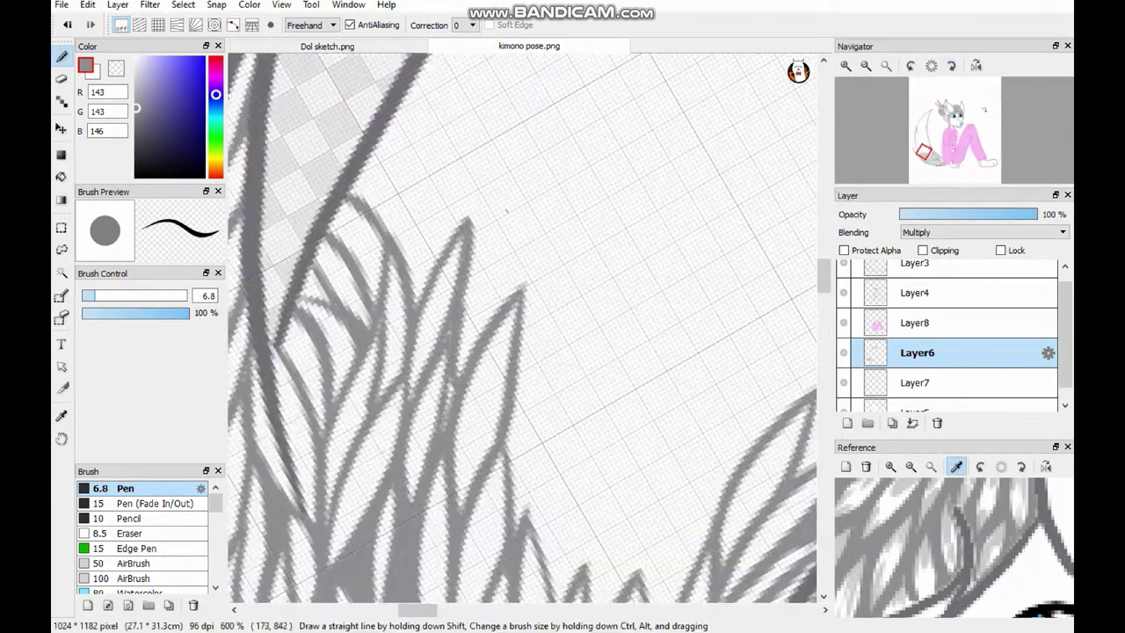
drag(547, 167, 461, 307)
drag(439, 118, 399, 307)
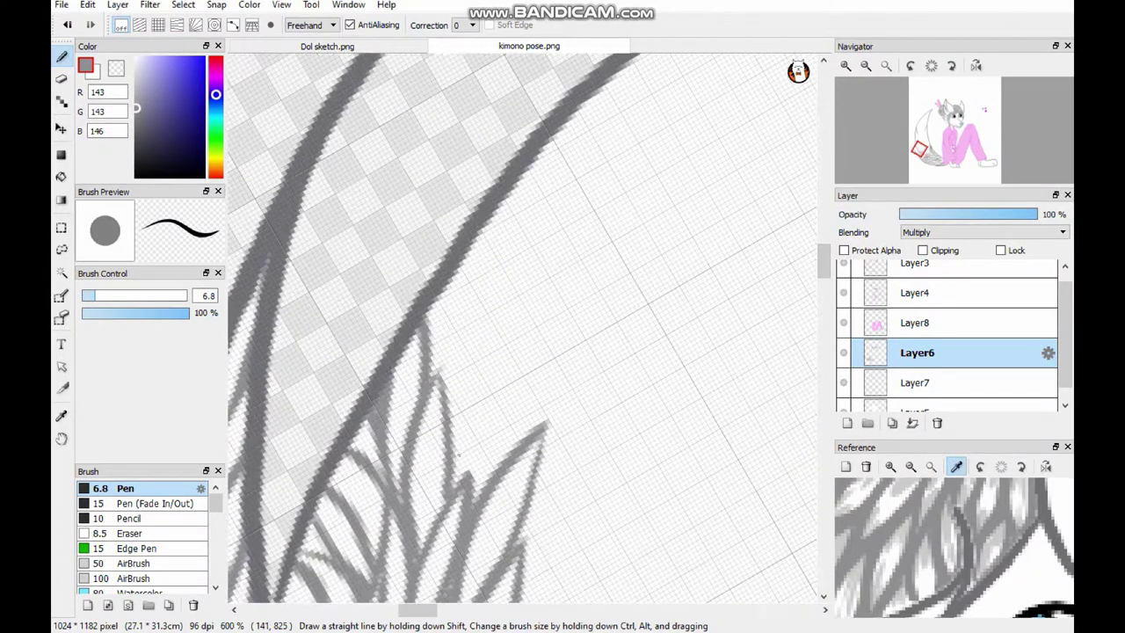
drag(563, 227, 452, 487)
drag(600, 303, 452, 501)
drag(485, 246, 439, 400)
drag(442, 320, 425, 377)
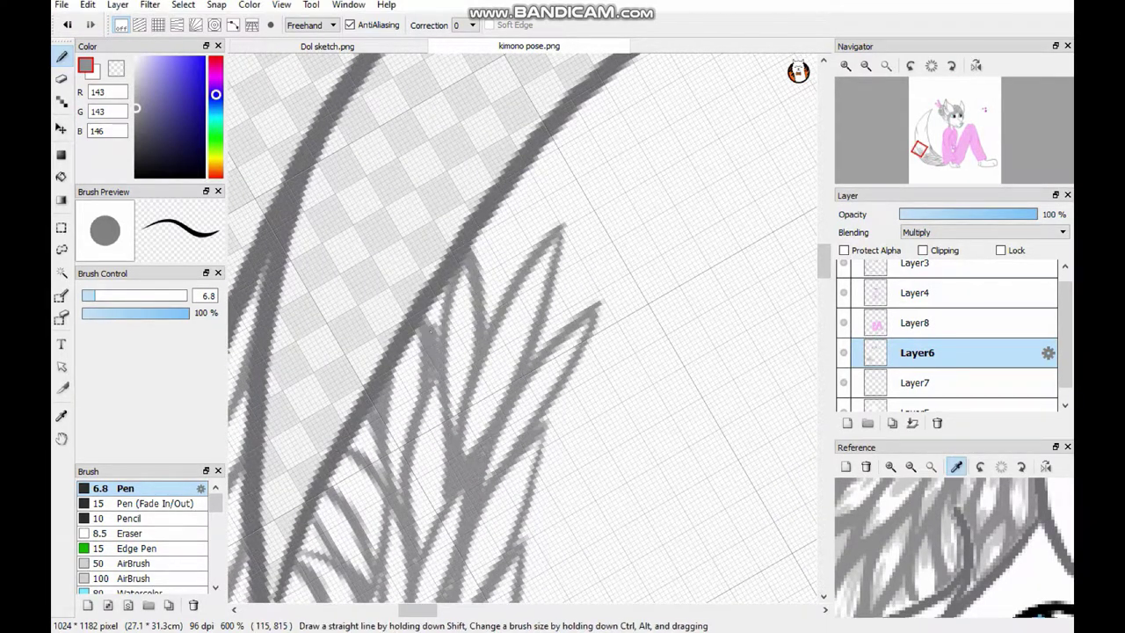
drag(531, 171, 482, 325)
drag(491, 222, 471, 271)
drag(635, 195, 536, 322)
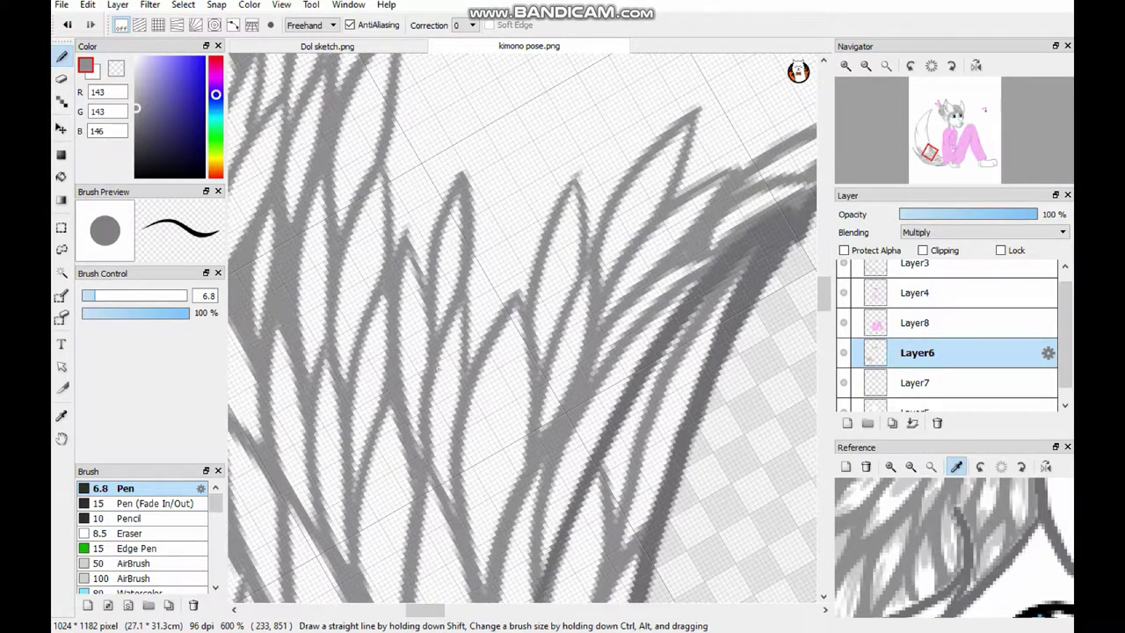
Fill the centre of the tail with rows of grey tufts linking the outer fur to the inner edge
drag(530, 165, 475, 295)
drag(440, 88, 406, 230)
drag(599, 76, 474, 430)
drag(540, 198, 457, 400)
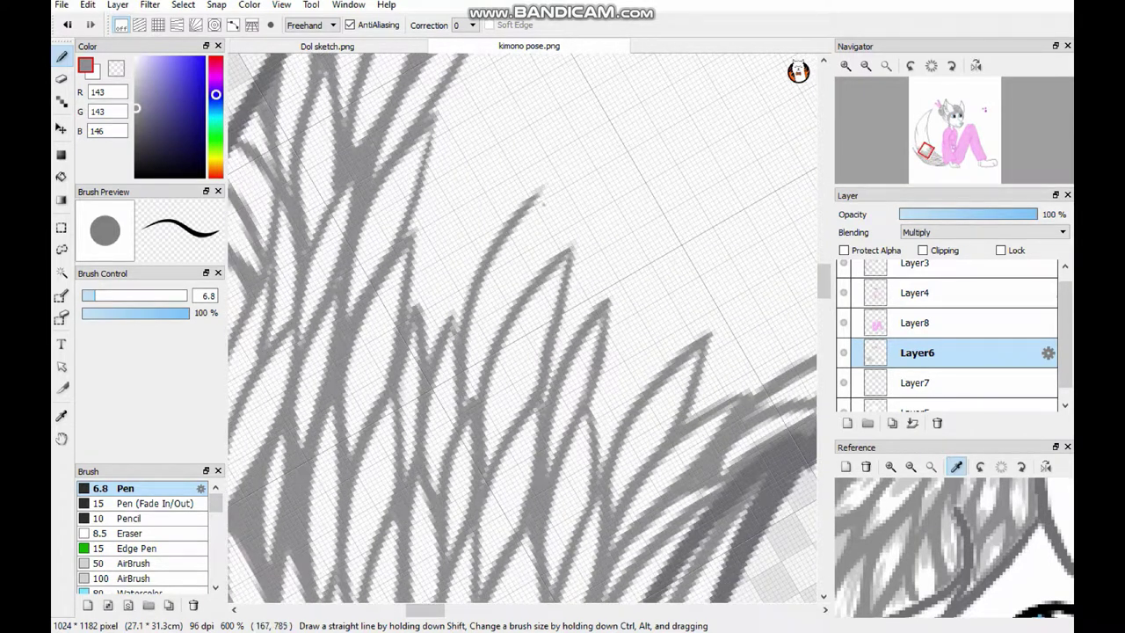
drag(477, 183, 420, 359)
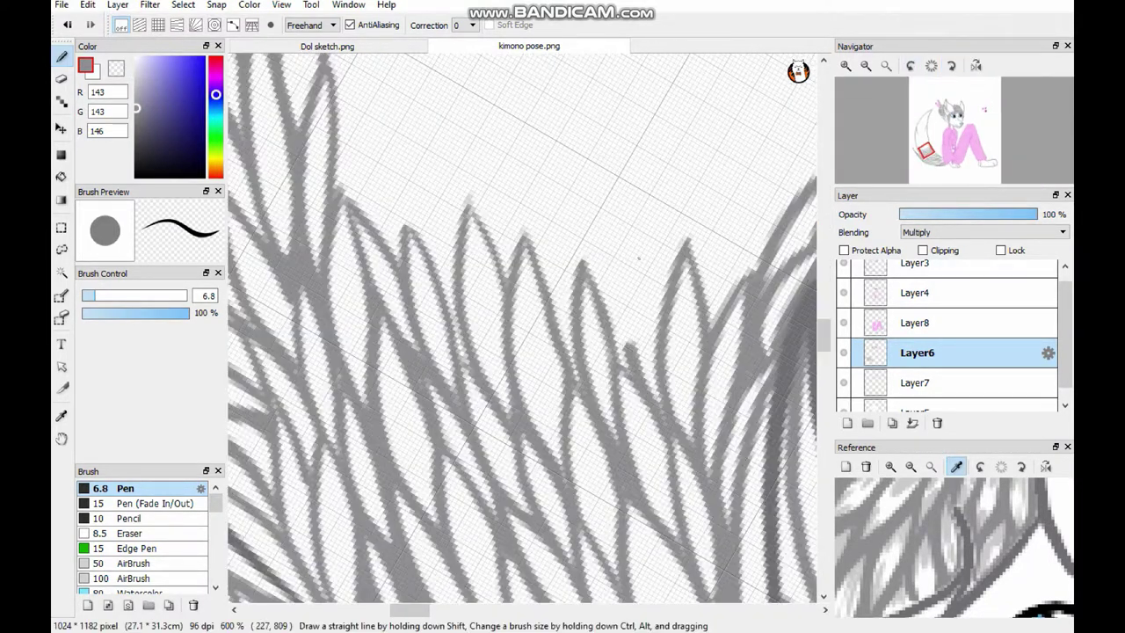
drag(668, 215, 620, 347)
drag(599, 124, 519, 290)
drag(672, 88, 580, 269)
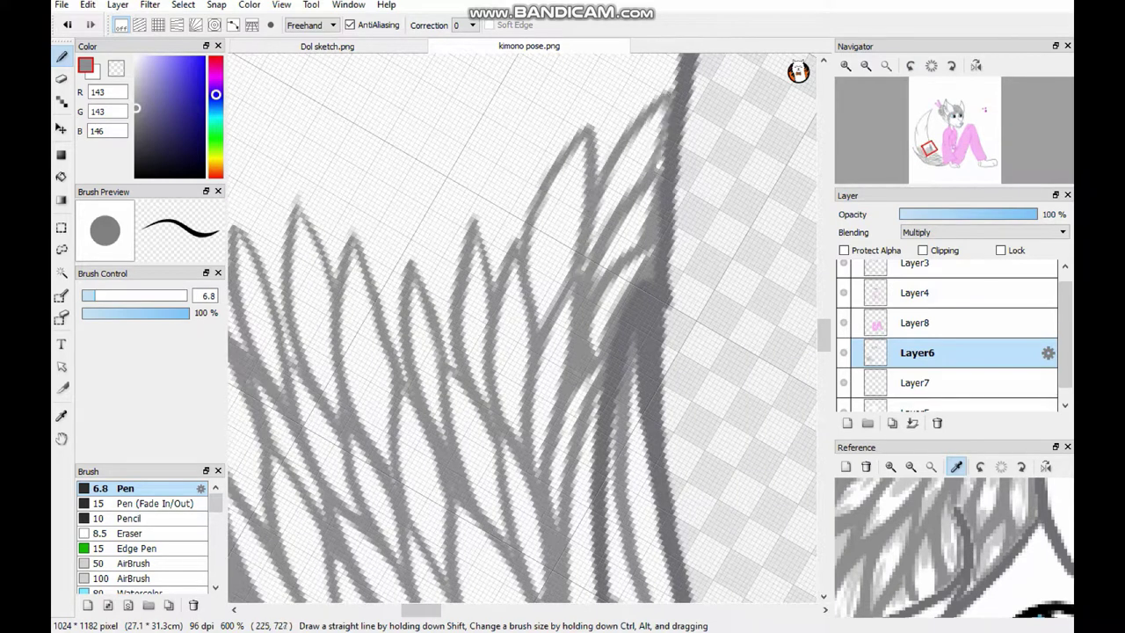
Continue the pointed grey fur tufts upward along the tail's inner outline
drag(666, 132, 657, 176)
drag(524, 106, 475, 286)
mouse_move(457, 145)
mouse_down()
mouse_move(417, 365)
mouse_move(446, 369)
mouse_up()
drag(613, 235, 536, 420)
mouse_move(707, 198)
mouse_down()
mouse_move(607, 391)
mouse_move(655, 321)
mouse_up()
drag(685, 150, 602, 345)
drag(738, 99, 678, 220)
drag(514, 242, 455, 439)
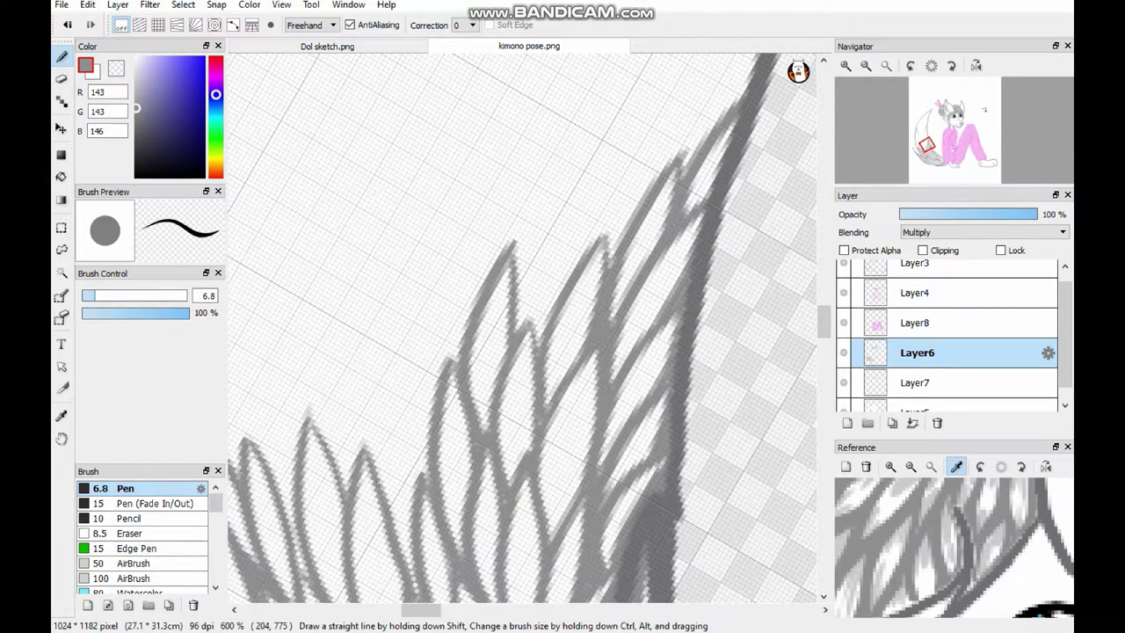
Draw more grey tufts beside the tail's outer outline, above the fur already there
drag(422, 371, 376, 492)
drag(467, 221, 425, 448)
drag(502, 352, 484, 490)
drag(476, 232, 459, 338)
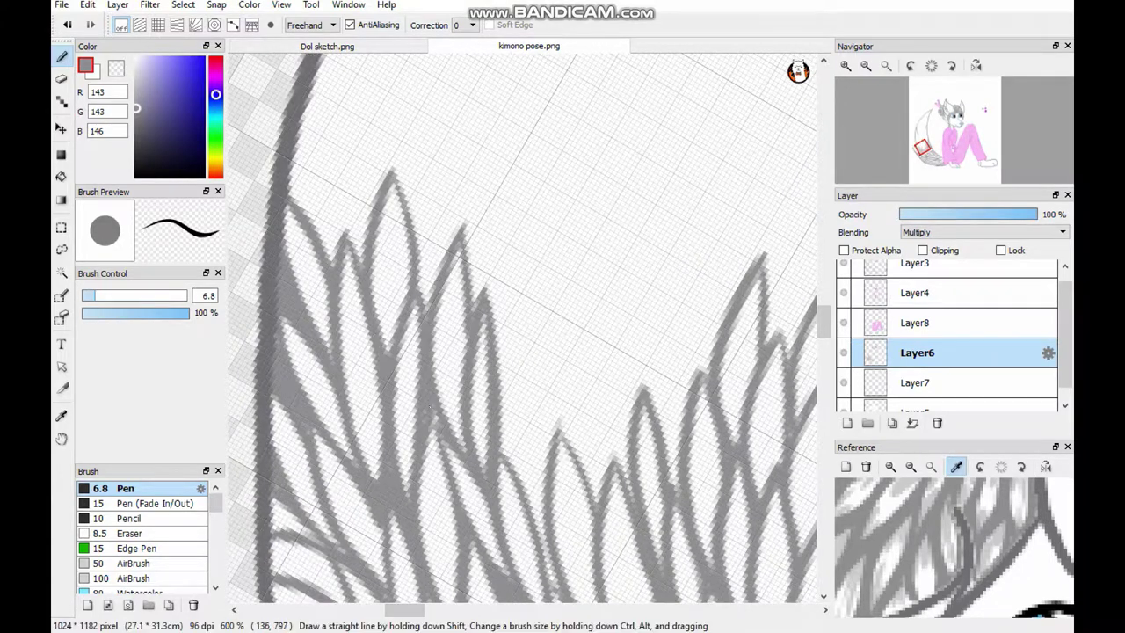
drag(475, 113, 411, 311)
drag(334, 145, 303, 264)
drag(330, 75, 337, 180)
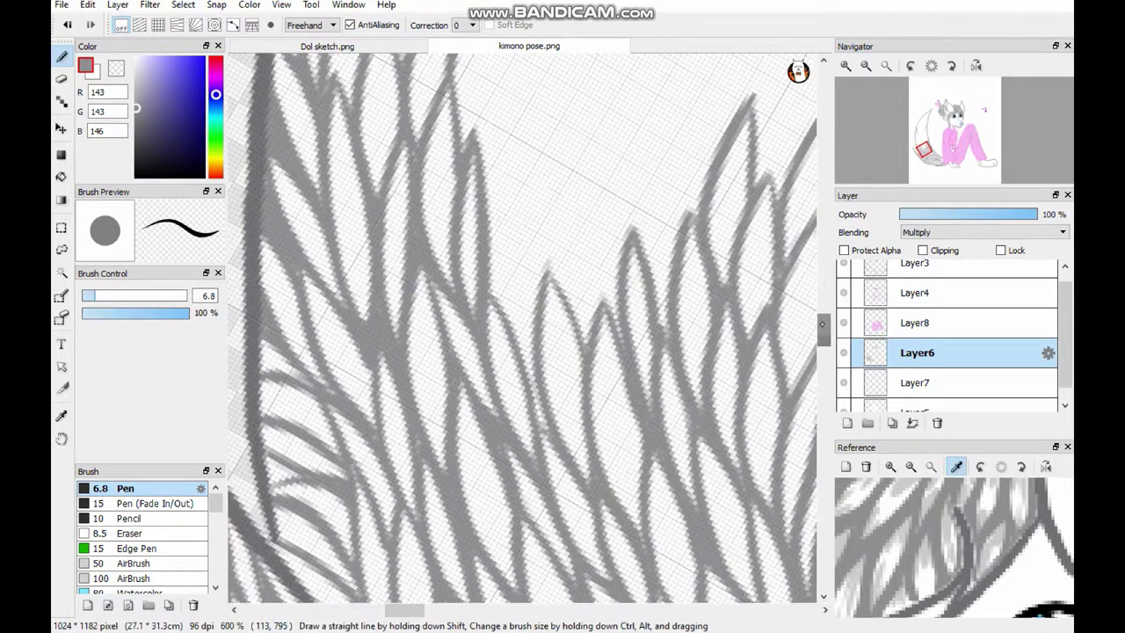
Stack grey fur tufts from the dip in the tail's centre up to the outer outline
drag(548, 190, 494, 385)
drag(551, 382, 529, 438)
drag(532, 88, 484, 270)
drag(500, 263, 488, 299)
drag(614, 153, 555, 352)
scroll(522, 329, up, 3)
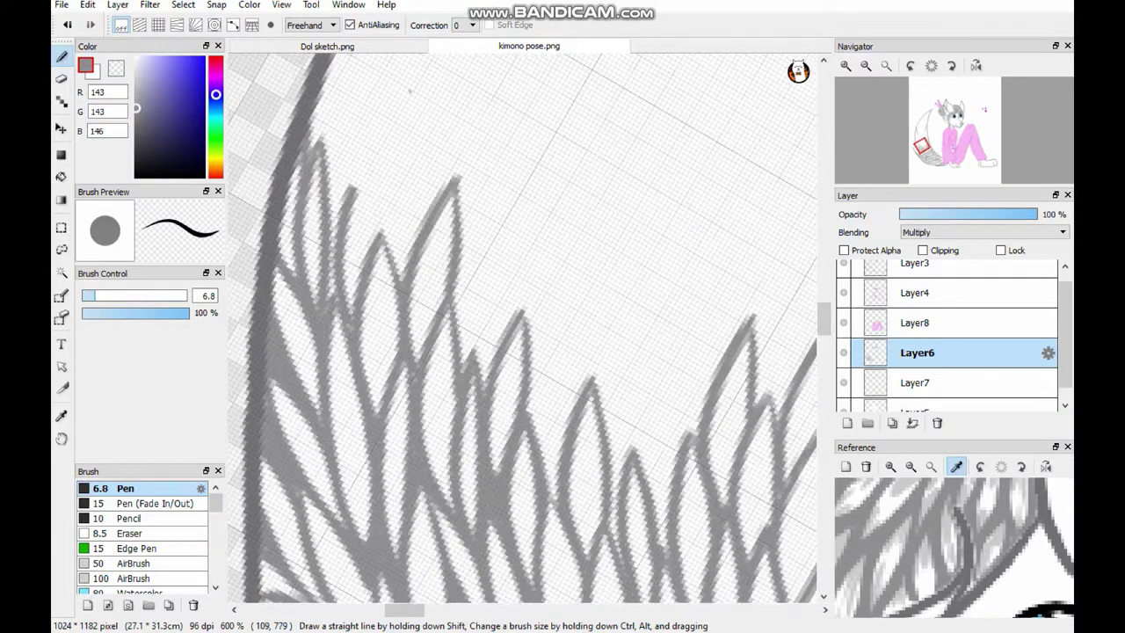
drag(332, 280, 355, 91)
scroll(522, 329, up, 2)
drag(327, 315, 306, 375)
Add grey tufts in the middle of the tail, next to the fur along its inner side
scroll(522, 329, down, 3)
drag(591, 171, 525, 364)
drag(596, 192, 579, 262)
mouse_move(635, 424)
mouse_down()
mouse_move(671, 211)
mouse_move(668, 308)
mouse_up()
drag(654, 160, 601, 348)
drag(656, 203, 627, 316)
drag(620, 339, 607, 420)
scroll(624, 422, up, 3)
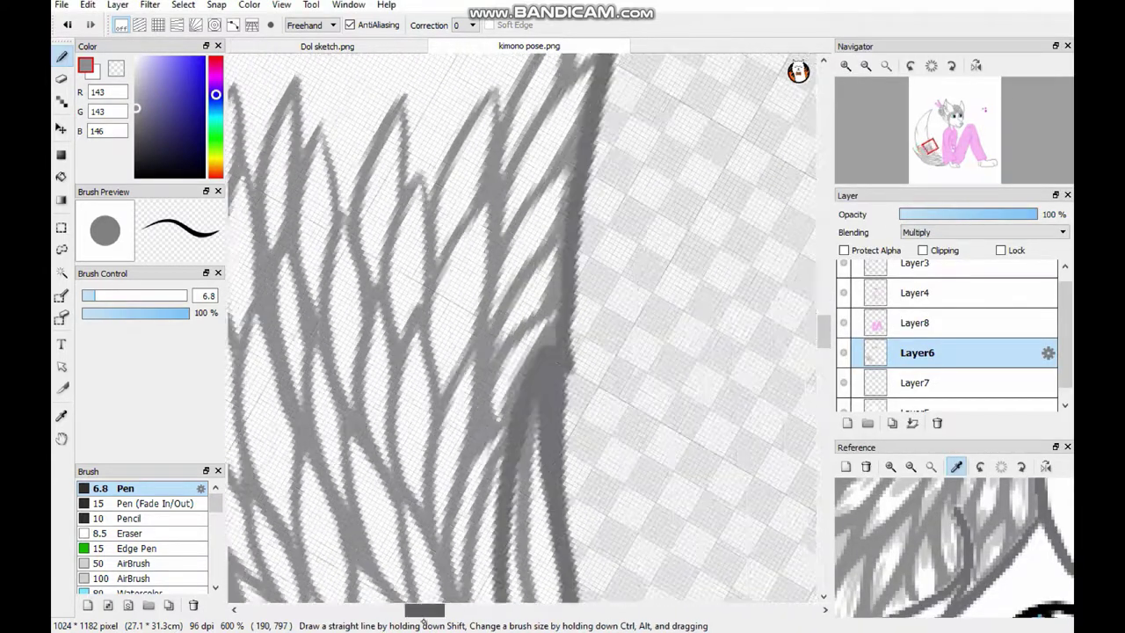
Draw larger grey fur tufts higher up along the tail's inner outline, ending against the dark line
drag(539, 491, 585, 302)
drag(627, 434, 682, 318)
drag(685, 363, 758, 226)
drag(603, 446, 662, 243)
drag(660, 331, 768, 105)
drag(764, 158, 735, 242)
scroll(523, 334, right, 3)
drag(607, 101, 492, 299)
scroll(527, 329, up, 3)
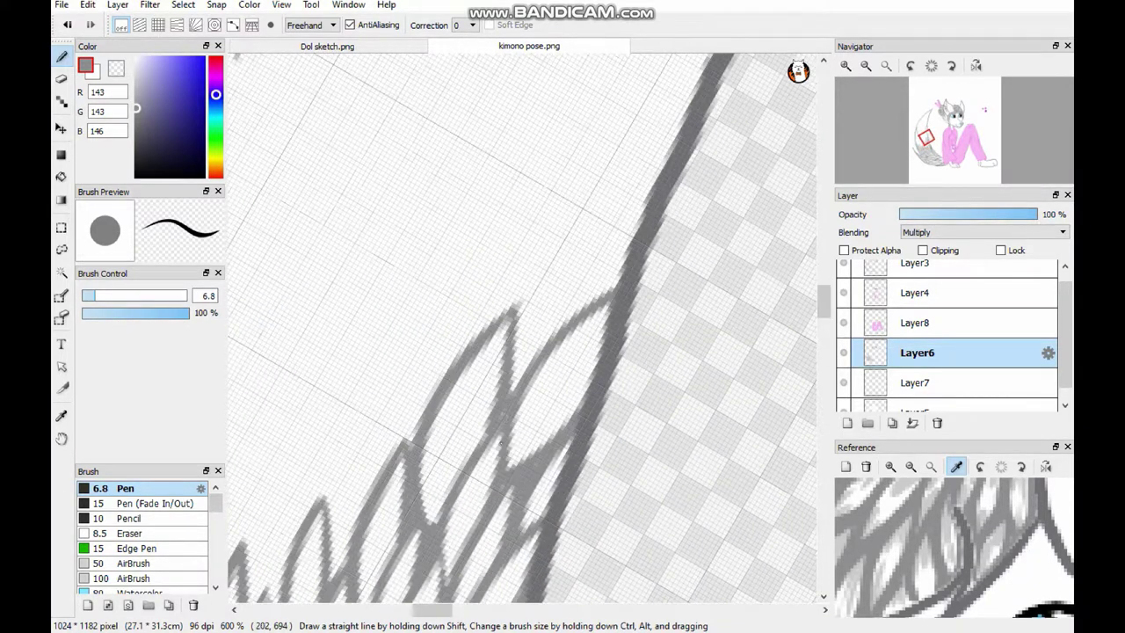
drag(511, 387, 606, 294)
Build a row of grey tufts from the raised inner-edge fur down towards the tail's centre
scroll(631, 248, down, 3)
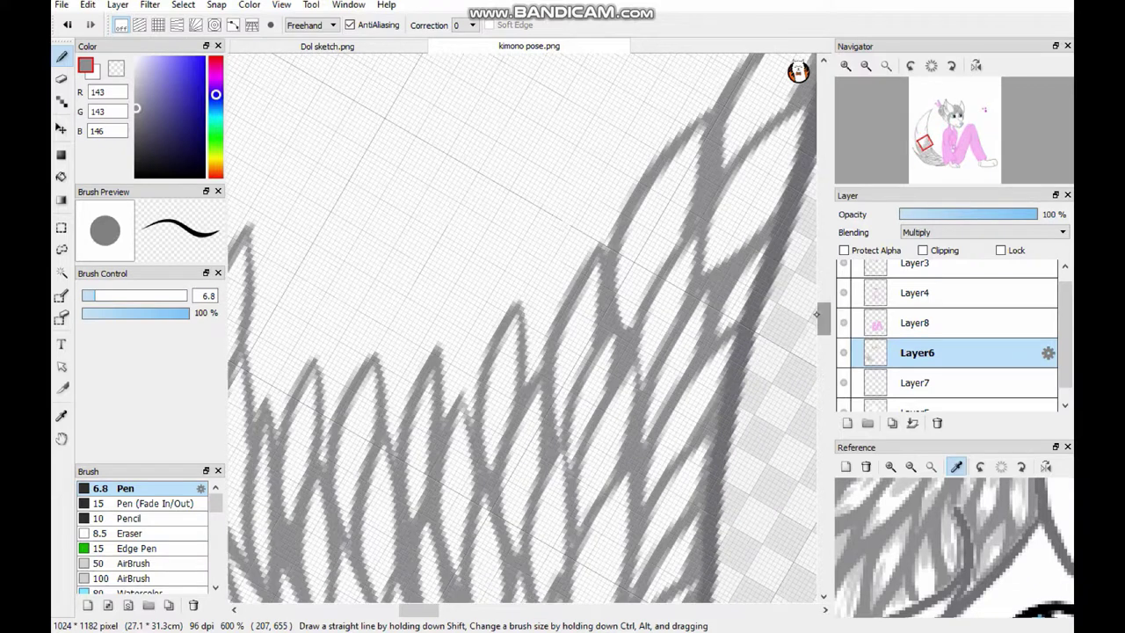
drag(527, 386, 596, 172)
drag(545, 397, 675, 77)
drag(444, 395, 479, 220)
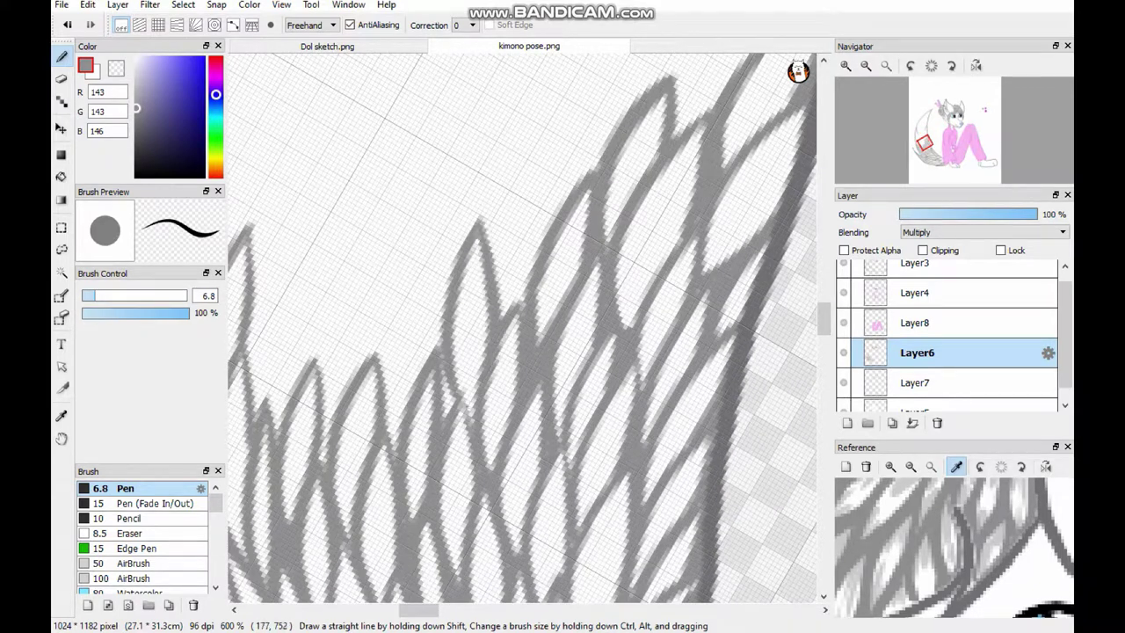
drag(497, 318, 545, 153)
drag(527, 290, 555, 160)
drag(501, 318, 531, 264)
Fill the remaining dip between the tail's outer and inner fur with overlapping grey tufts
scroll(519, 316, down, 3)
drag(431, 352, 518, 132)
drag(475, 318, 517, 141)
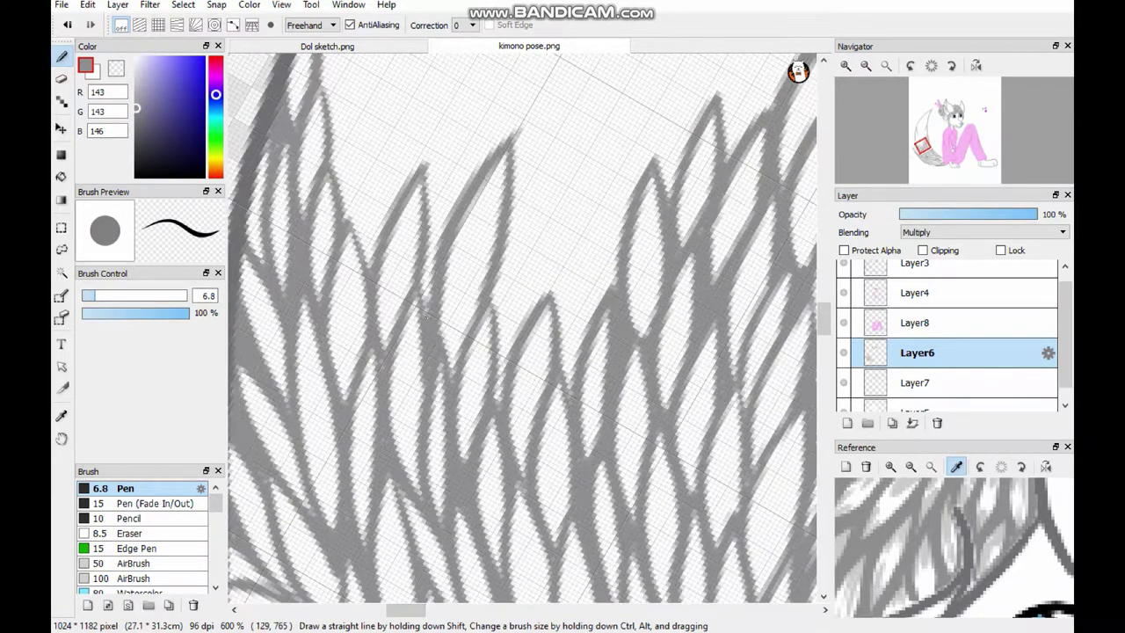
drag(430, 320, 487, 115)
drag(492, 396, 488, 88)
drag(509, 299, 606, 145)
drag(554, 396, 619, 189)
scroll(527, 325, up, 3)
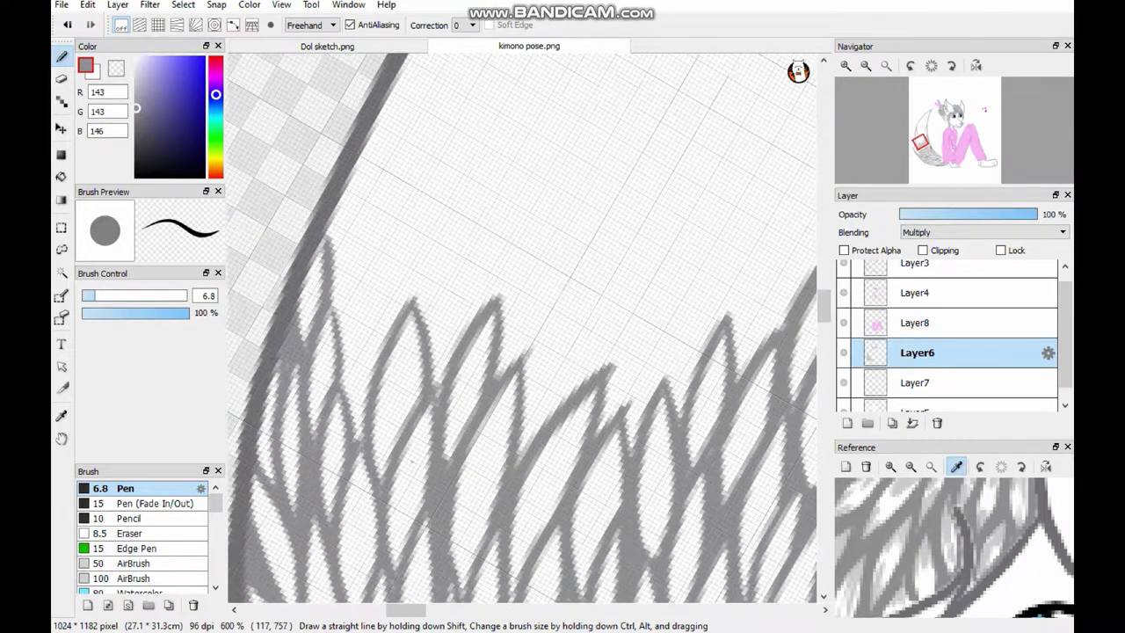
Extend the grey fur tufts upward beside the tail's outer outline and add taller tufts across the middle
drag(361, 483, 435, 299)
drag(342, 448, 392, 235)
drag(332, 338, 362, 180)
drag(518, 464, 608, 267)
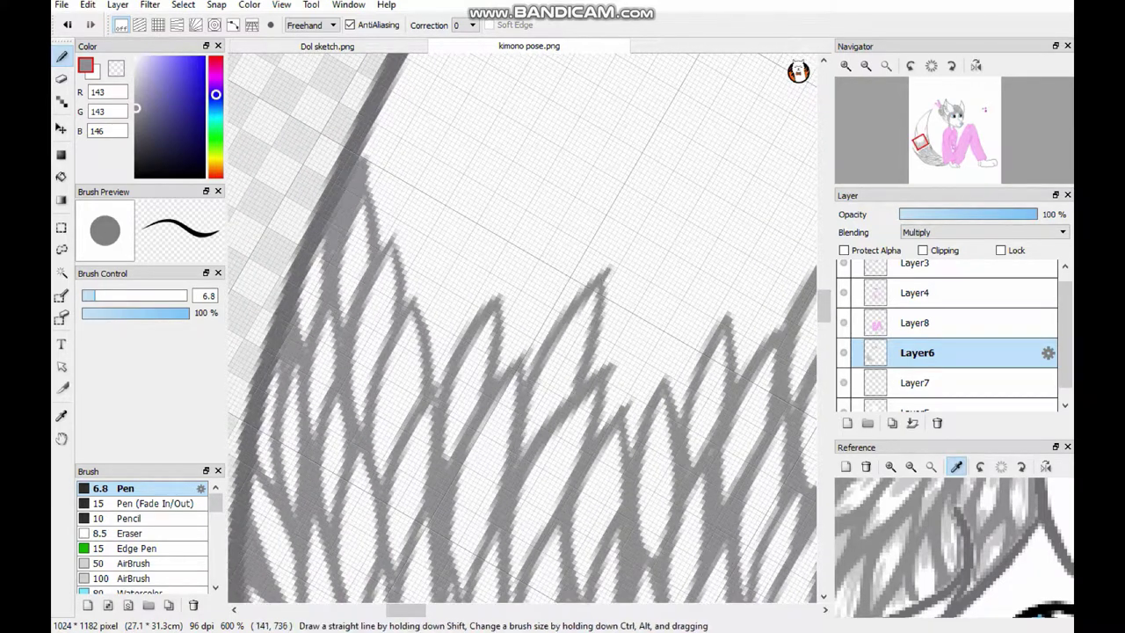
drag(620, 457, 675, 296)
drag(668, 424, 712, 254)
Stack another row of grey tufts over the mid-tail fur, ending with a large tuft against the outer outline
drag(509, 369, 576, 225)
drag(527, 378, 488, 210)
drag(483, 386, 432, 215)
drag(434, 337, 400, 227)
drag(409, 307, 454, 145)
drag(440, 352, 553, 466)
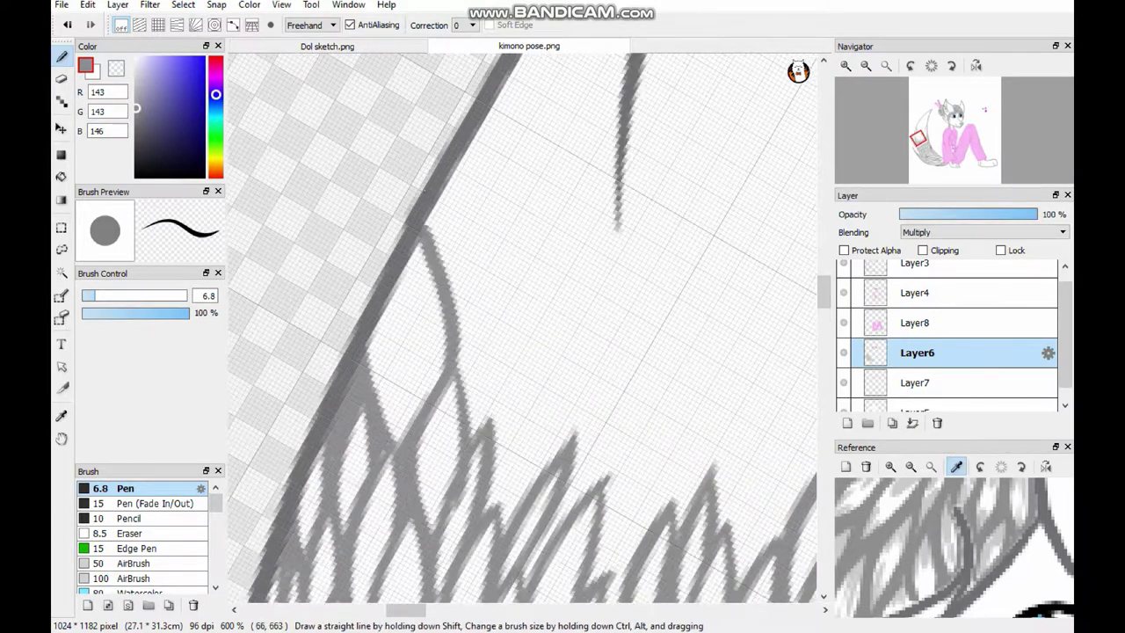
Build overlapping grey tufts up the tail's outer outline into the gap beneath its dark spike line
drag(496, 531, 600, 333)
drag(462, 413, 508, 139)
drag(457, 347, 501, 141)
mouse_move(499, 513)
mouse_down()
mouse_move(483, 471)
mouse_move(594, 277)
mouse_up()
drag(509, 369, 605, 174)
drag(422, 263, 554, 492)
drag(505, 431, 621, 181)
drag(527, 351, 554, 378)
drag(508, 467, 631, 202)
drag(591, 271, 684, 160)
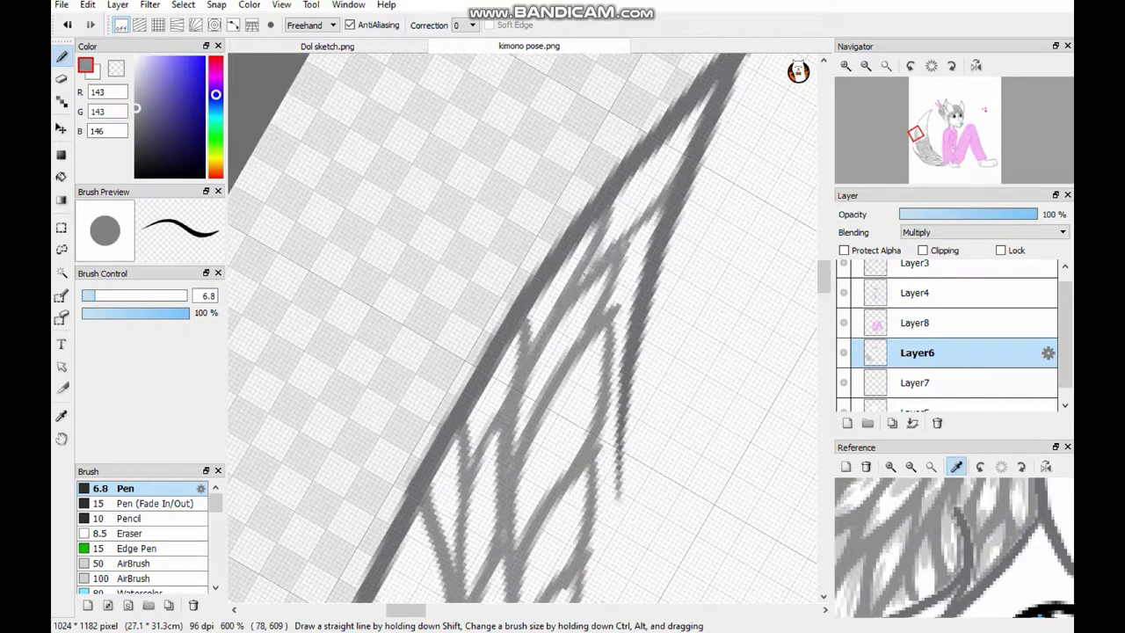
Draw grey tufts around the lower end of the outer dark spike line and down towards the tail's centre
drag(618, 549, 610, 369)
scroll(527, 334, down, 5)
drag(588, 281, 619, 206)
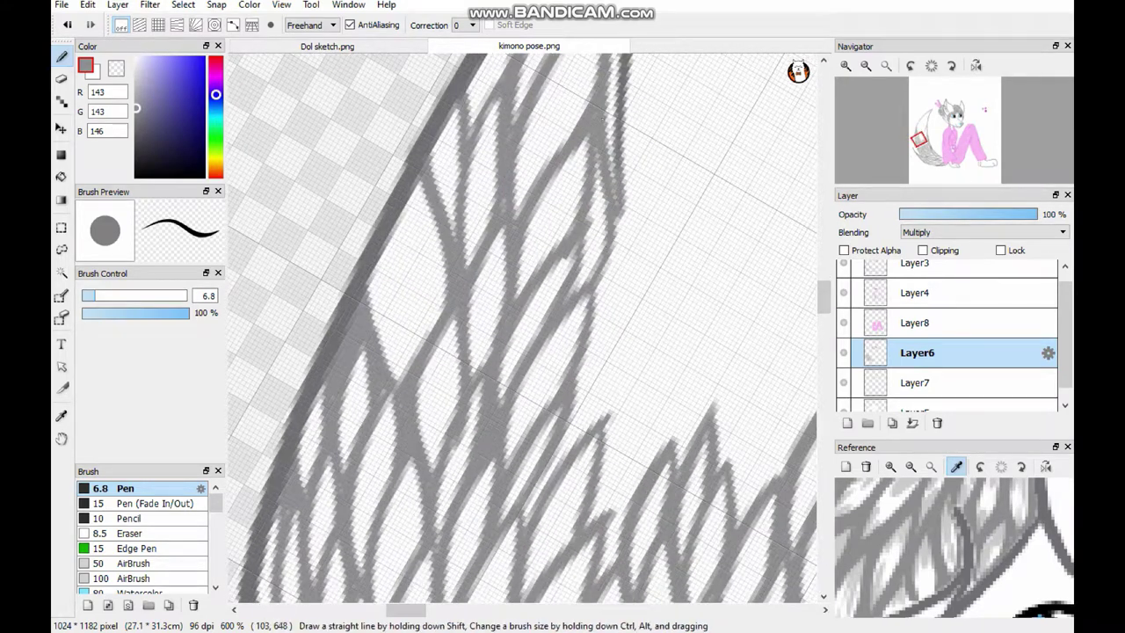
drag(527, 522, 639, 316)
scroll(527, 334, down, 5)
drag(681, 259, 772, 165)
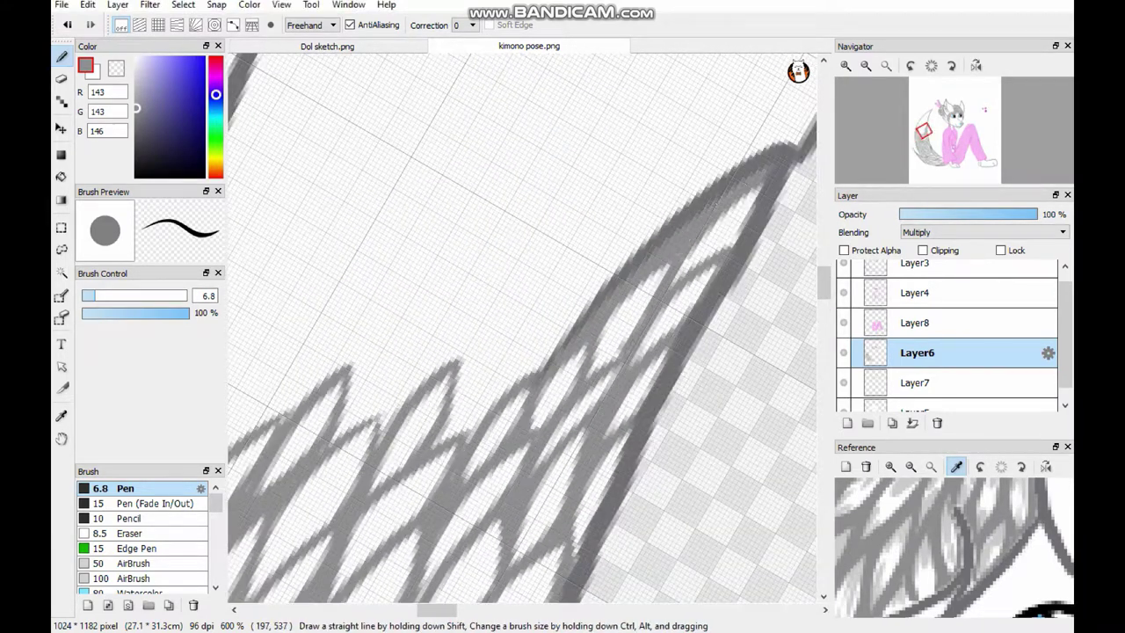
Reset the canvas rotation and add grey tufts descending from the inner dark spike line towards the tail's middle
click(930, 65)
scroll(387, 334, up, 5)
drag(404, 398, 501, 55)
drag(285, 464, 338, 234)
drag(339, 434, 395, 130)
scroll(396, 140, down, 5)
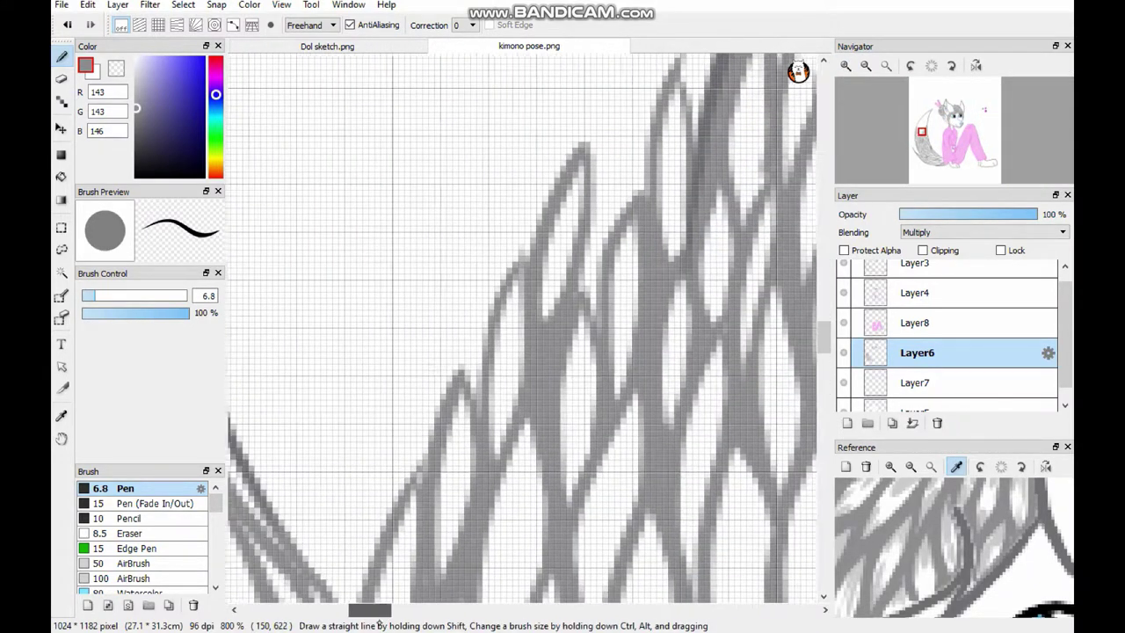
drag(362, 432, 422, 119)
drag(362, 304, 240, 100)
Fill the dip between the inner fur and the outer dark spike line with overlapping grey tufts
scroll(527, 334, up, 5)
drag(439, 526, 533, 222)
drag(514, 431, 598, 128)
drag(422, 392, 503, 154)
drag(325, 476, 368, 209)
drag(387, 376, 420, 127)
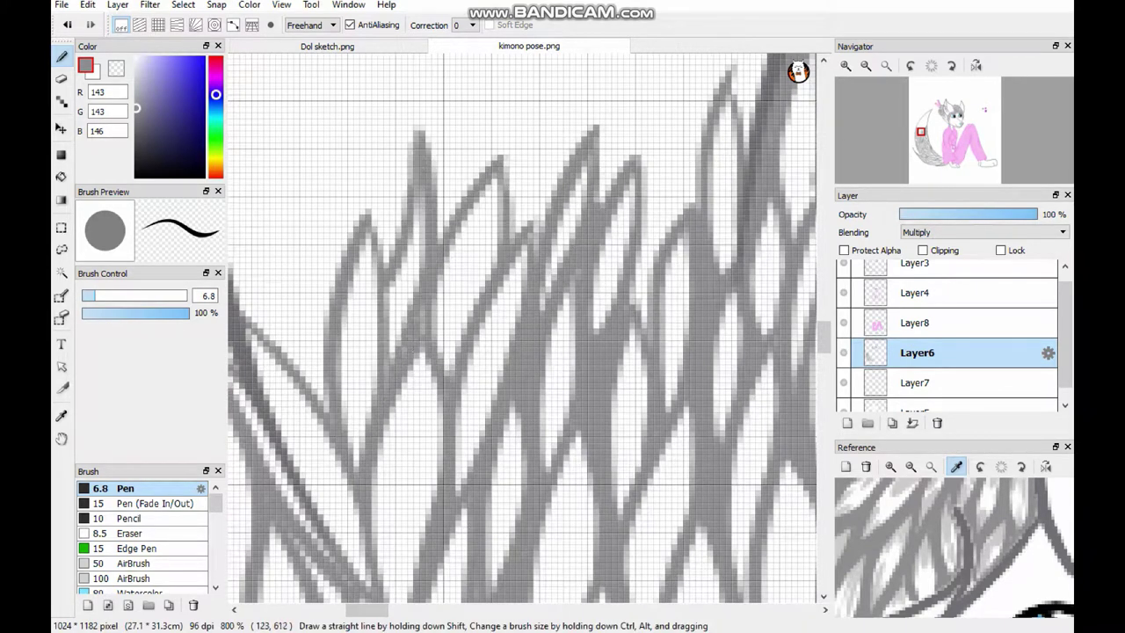
Add slanted grey tufts against the inside of the outer dark spike line, joining the mid-tail fur
scroll(523, 329, left, 3)
drag(342, 383, 448, 190)
drag(400, 329, 466, 104)
drag(325, 209, 400, 70)
scroll(523, 329, up, 5)
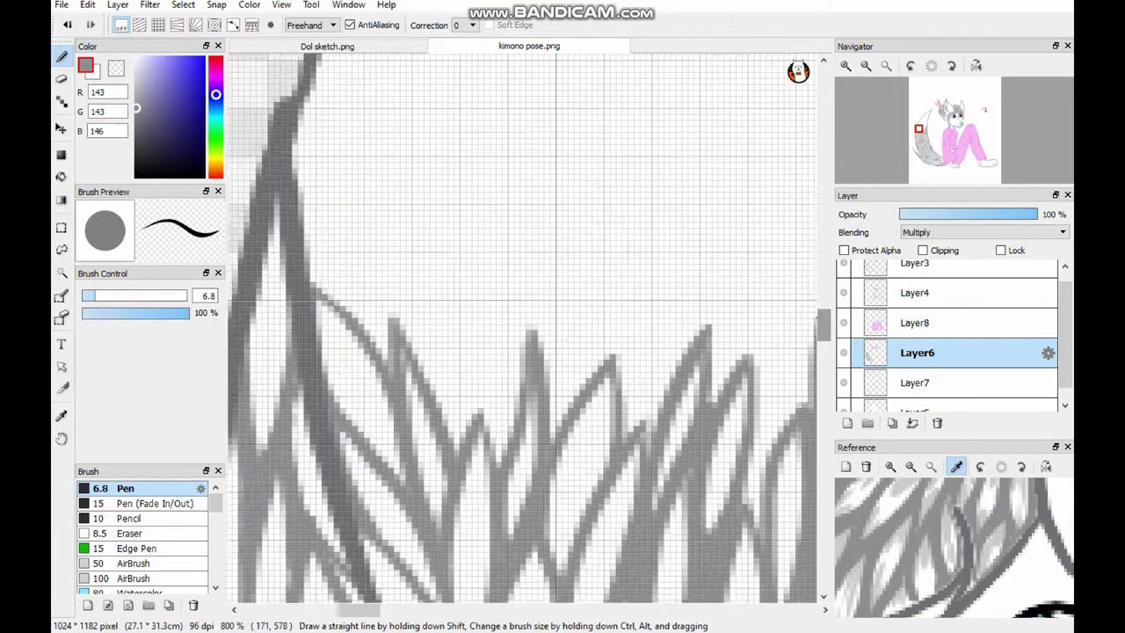
Raise tall grey tufts alongside the outer dark spike line up to where it meets the outline
drag(299, 356, 400, 176)
drag(316, 413, 420, 69)
drag(439, 452, 520, 174)
drag(466, 440, 527, 295)
drag(408, 406, 470, 92)
drag(424, 396, 482, 63)
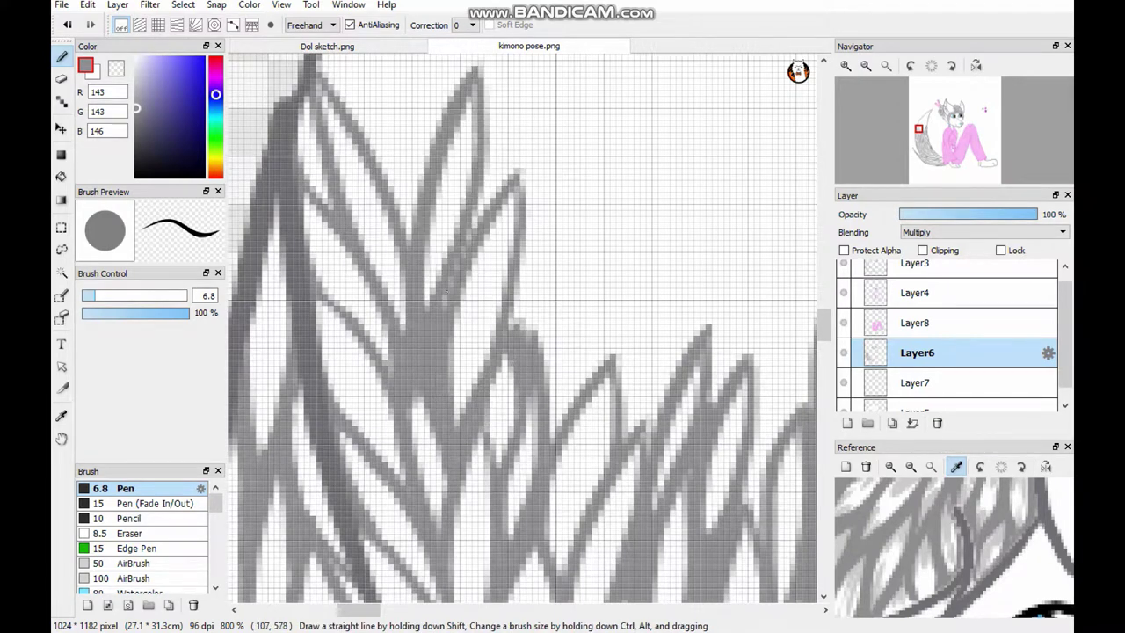
Continue the grey tufts up the tail's outer outline above the dark spike line
drag(545, 440, 660, 225)
drag(615, 445, 682, 297)
scroll(523, 329, up, 5)
drag(318, 382, 383, 268)
drag(318, 309, 370, 203)
drag(369, 260, 401, 116)
drag(459, 299, 554, 83)
scroll(523, 330, up, 5)
drag(428, 413, 484, 255)
drag(457, 479, 549, 193)
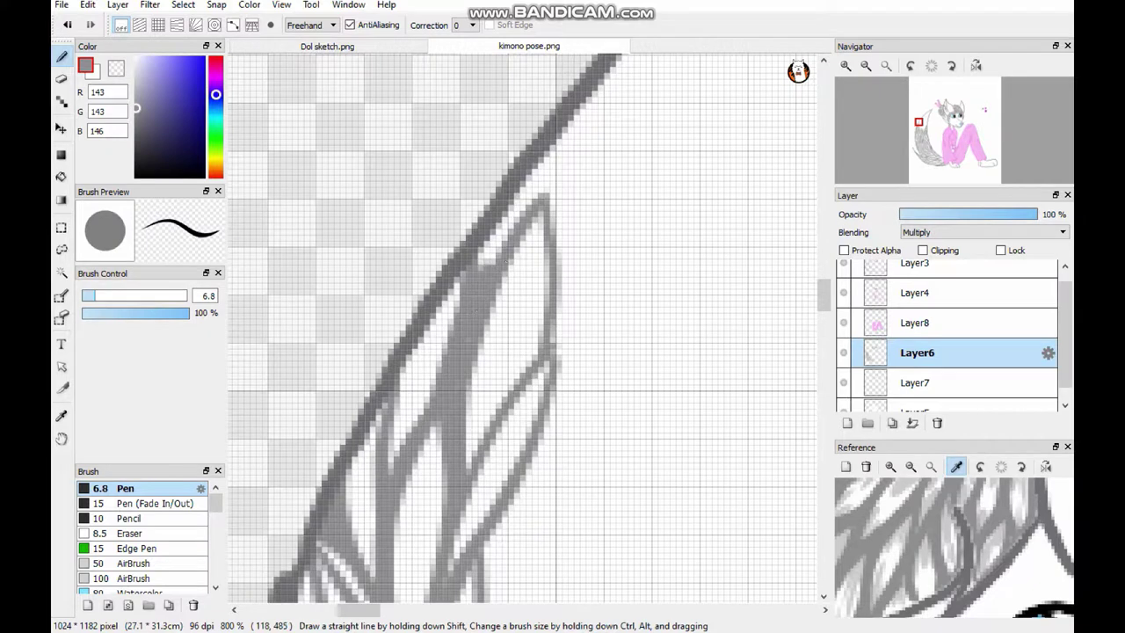
drag(479, 268, 553, 145)
Layer a descending row of grey tufts along the inner side of the raised outer-edge fur
scroll(527, 330, down, 7)
drag(527, 558, 650, 295)
drag(518, 492, 619, 232)
drag(470, 439, 540, 251)
drag(479, 422, 589, 189)
drag(487, 326, 644, 94)
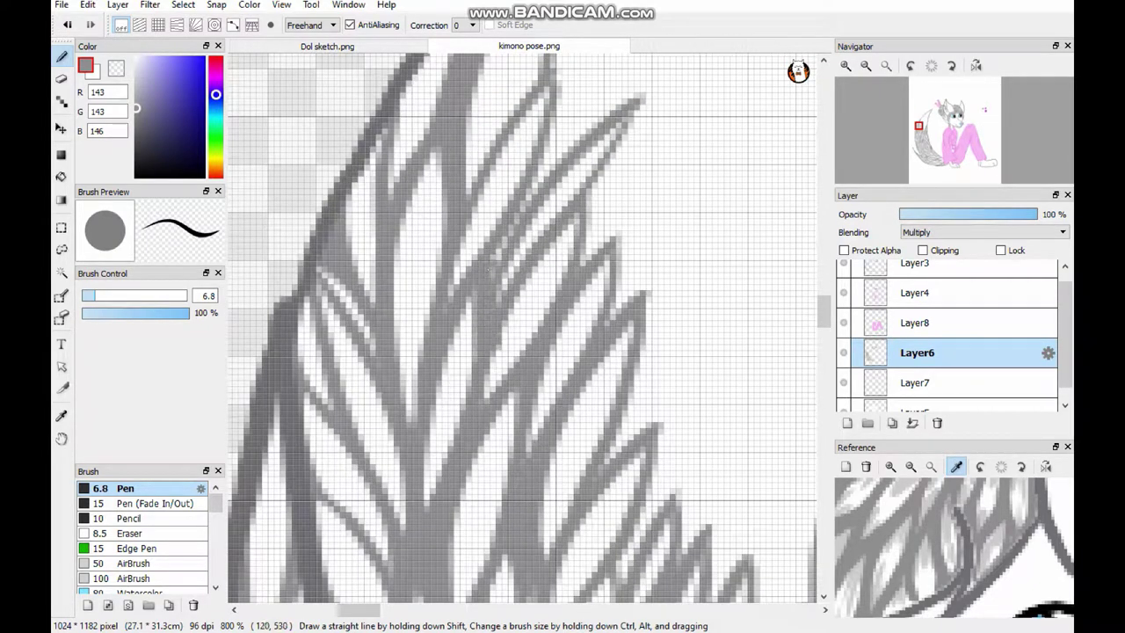
drag(496, 281, 540, 176)
Fill the gap between the descending outer fur and the inner dark spike line with grey tufts
scroll(527, 330, down, 3)
drag(655, 273, 725, 57)
drag(621, 320, 641, 216)
scroll(527, 329, right, 2)
drag(518, 409, 611, 130)
drag(626, 350, 706, 83)
drag(644, 335, 694, 189)
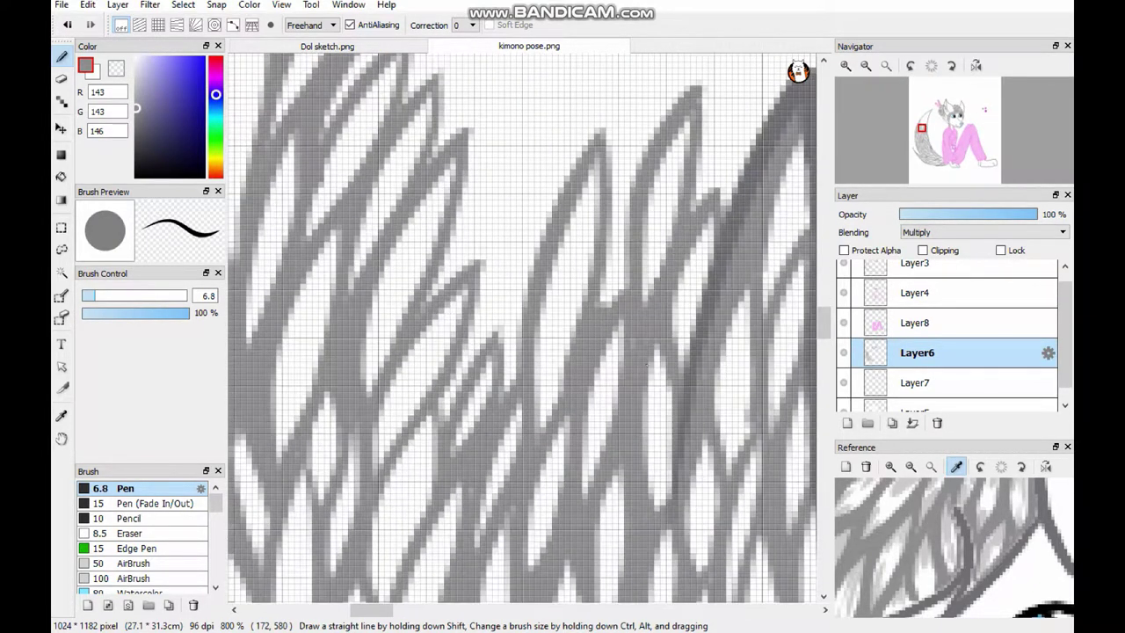
drag(448, 418, 514, 202)
drag(514, 387, 620, 115)
Add grey tufts over the inner dark spike line so the fur reaches the tail's inner outline
scroll(522, 328, up, 3)
mouse_move(527, 219)
mouse_down()
mouse_move(479, 431)
mouse_move(435, 299)
mouse_move(413, 97)
mouse_up()
drag(422, 176, 391, 253)
scroll(521, 328, right, 3)
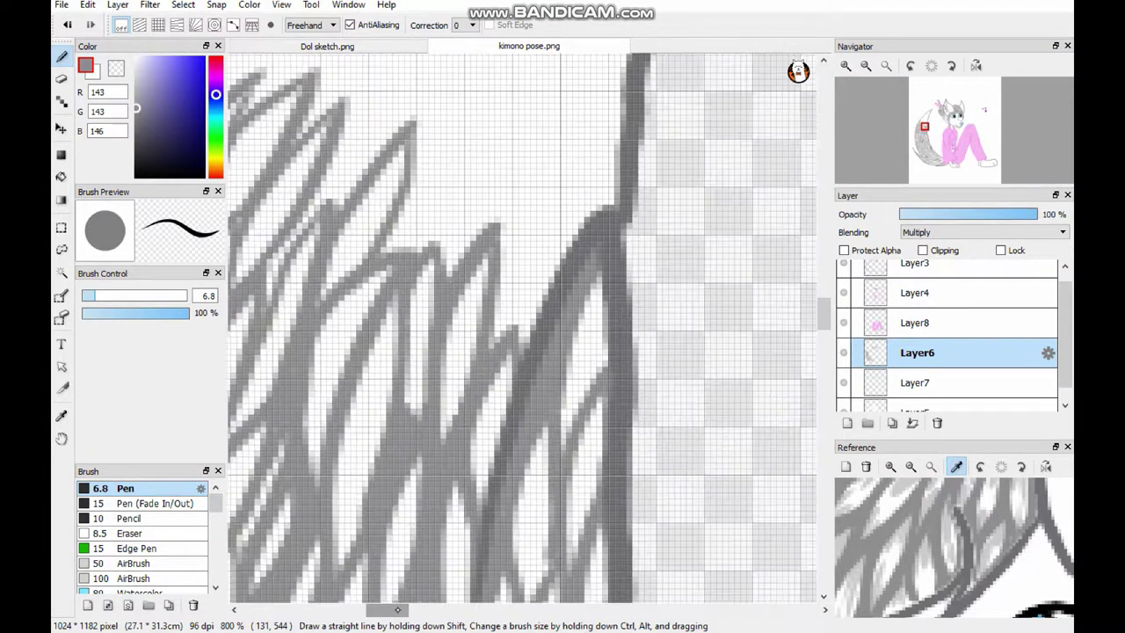
drag(492, 347, 594, 200)
drag(518, 87, 387, 254)
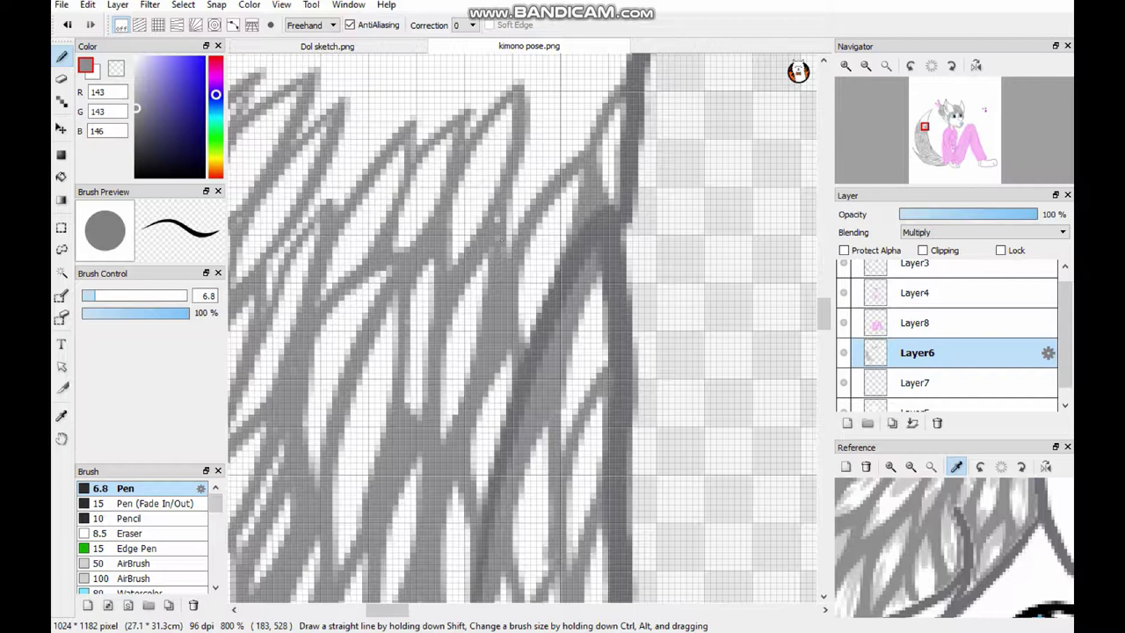
Draw long slanted grey tufts across the upper tail from the outer outline towards the inner one
scroll(522, 329, up, 3)
mouse_move(263, 518)
mouse_down()
mouse_move(457, 228)
mouse_move(587, 141)
mouse_move(492, 326)
mouse_up()
scroll(522, 329, up, 3)
scroll(522, 329, left, 3)
mouse_move(347, 373)
mouse_down()
mouse_move(536, 271)
mouse_move(440, 128)
mouse_move(343, 276)
mouse_up()
mouse_move(439, 483)
mouse_down()
mouse_move(492, 527)
mouse_move(778, 215)
mouse_move(650, 101)
mouse_up()
key(ctrl+z)
mouse_move(519, 334)
mouse_down()
mouse_move(746, 88)
mouse_move(628, 260)
mouse_up()
scroll(522, 329, up, 3)
drag(395, 326, 738, 132)
scroll(522, 329, right, 3)
drag(606, 286, 488, 453)
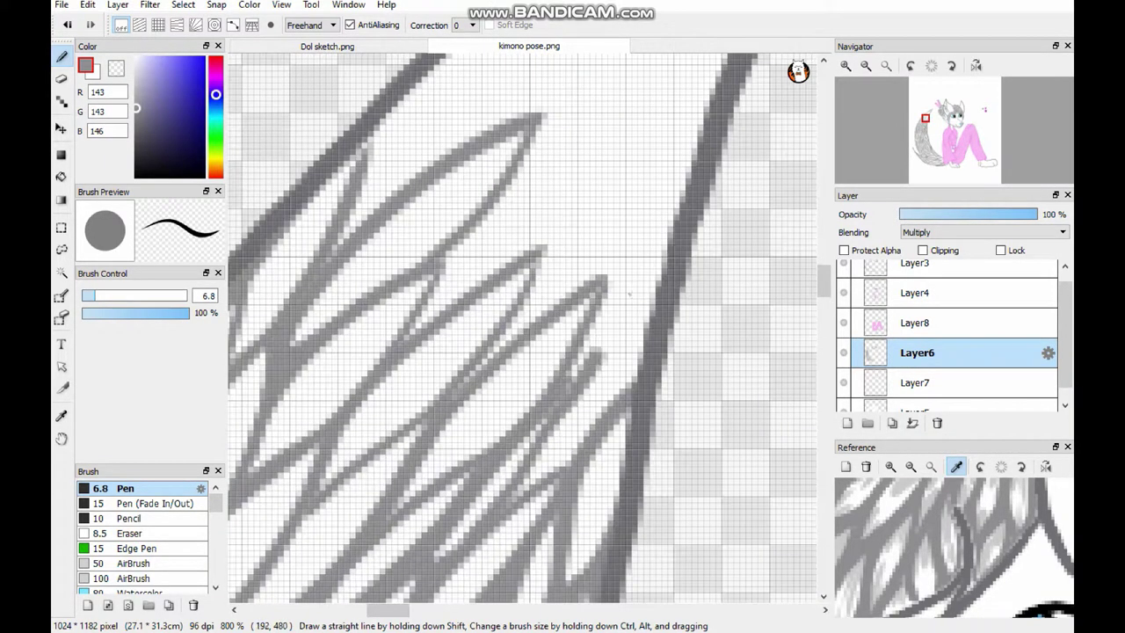
Join the upper fur to the inner outline and add another row of grey tufts across the tail
drag(563, 465, 663, 202)
drag(536, 290, 677, 145)
scroll(522, 329, up, 1)
drag(453, 290, 646, 145)
drag(351, 281, 505, 83)
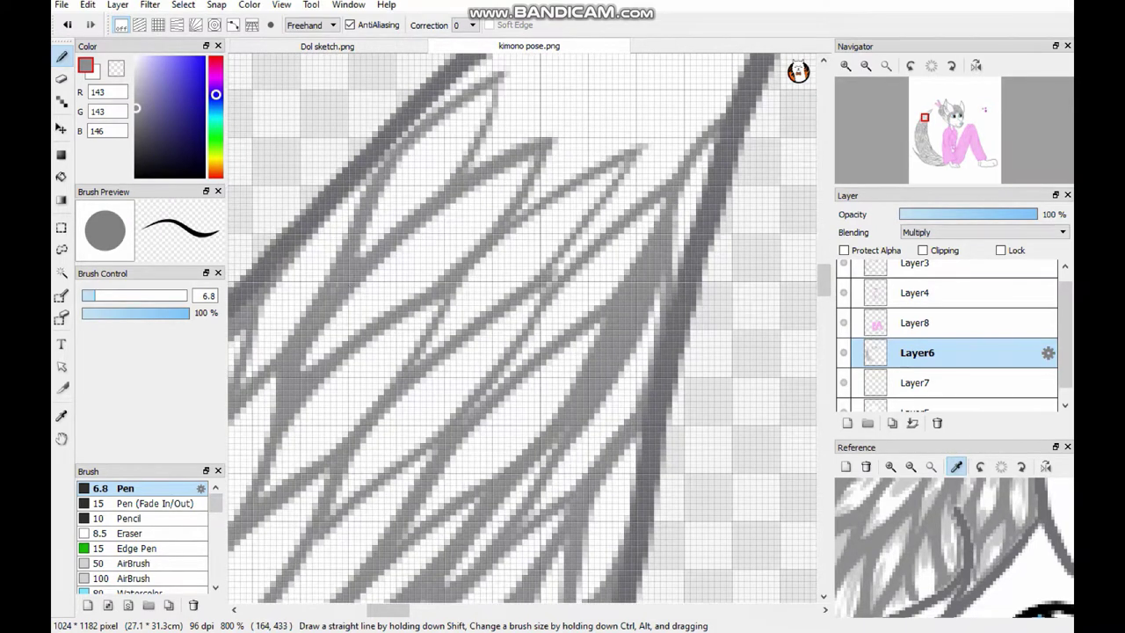
Fill the narrowing upper tail with progressively smaller grey tufts up to just below its tip
scroll(522, 329, up, 2)
drag(466, 281, 597, 140)
drag(606, 272, 695, 176)
drag(545, 249, 708, 99)
scroll(522, 329, up, 2)
drag(577, 267, 709, 128)
scroll(522, 329, up, 1)
drag(639, 254, 700, 169)
scroll(522, 329, up, 1)
drag(614, 215, 765, 135)
scroll(522, 329, down, 2)
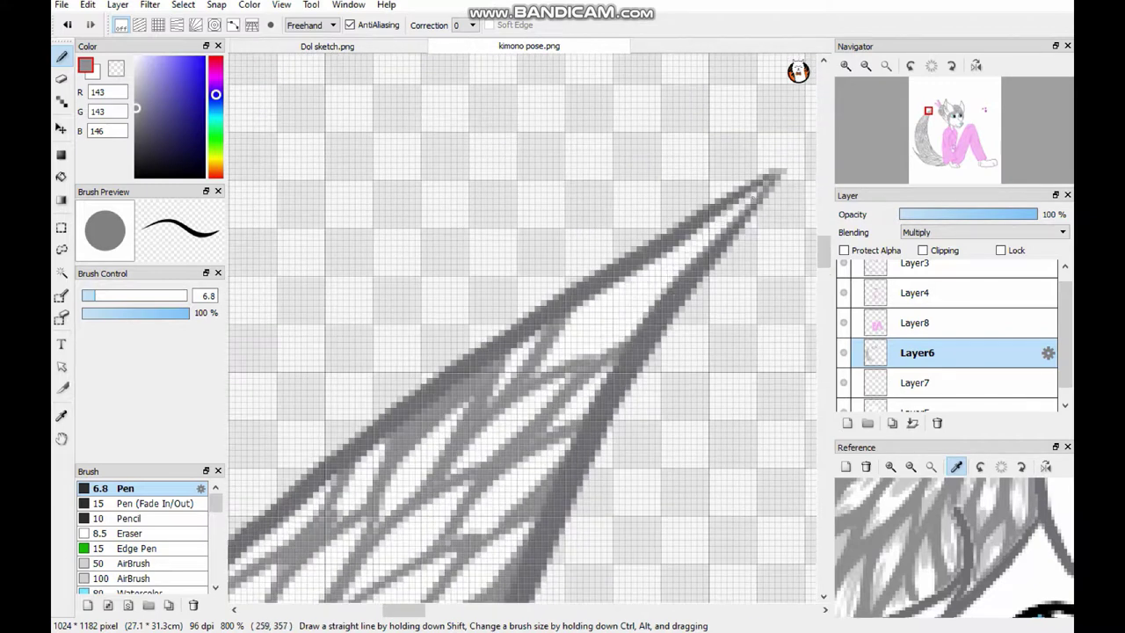
Switch to Layer7 and shade the inner-side tufts at the tail base with light grey (199, 199, 199) strokes
scroll(522, 329, down, 2)
scroll(522, 329, up, 3)
click(917, 382)
scroll(522, 329, down, 1)
scroll(522, 328, up, 3)
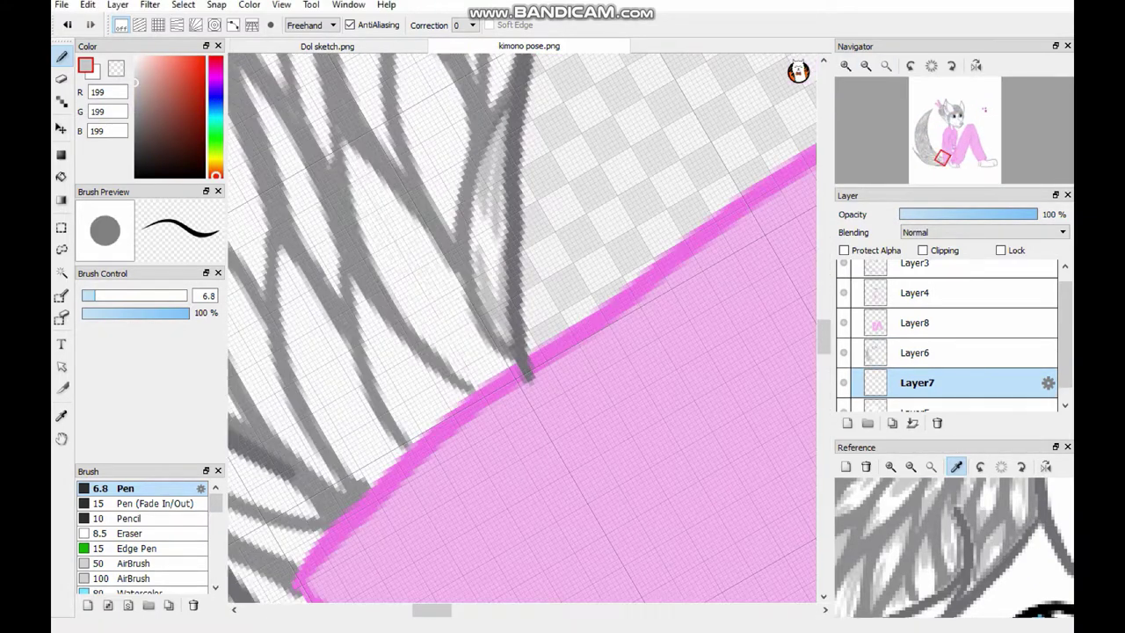
drag(352, 149, 519, 378)
drag(290, 246, 369, 475)
Shade the remaining base tufts towards the tail's outer outline with light grey strokes
scroll(522, 329, left, 5)
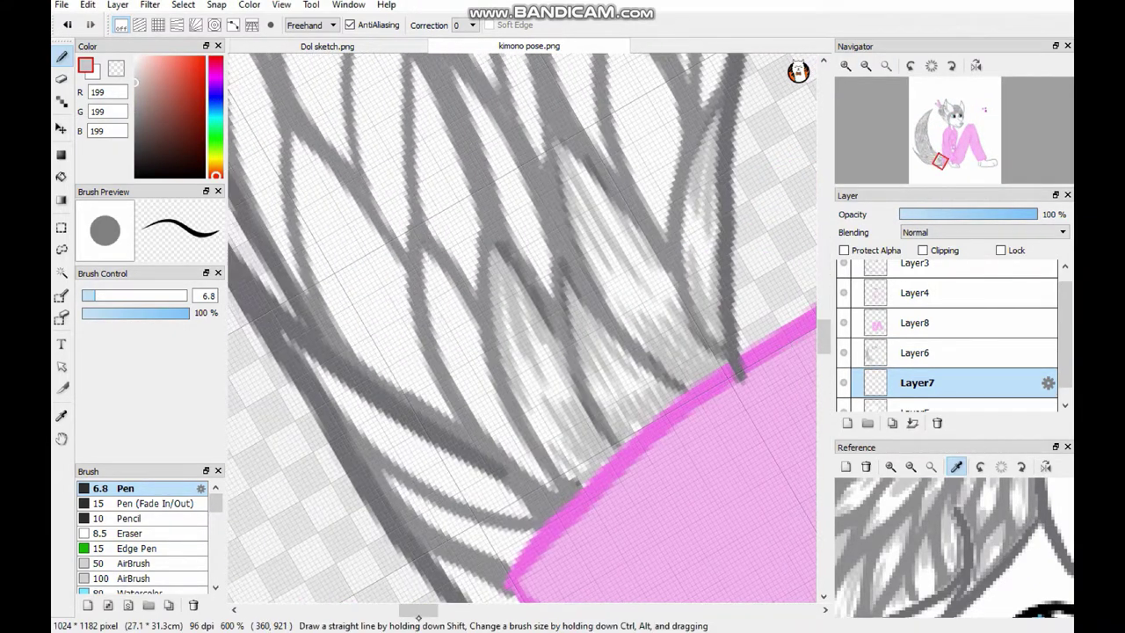
drag(422, 242, 527, 483)
drag(299, 351, 527, 510)
drag(413, 492, 523, 549)
Shade the second row of tufts above the tail base with light grey strokes across the tail
scroll(522, 329, up, 3)
scroll(522, 329, right, 4)
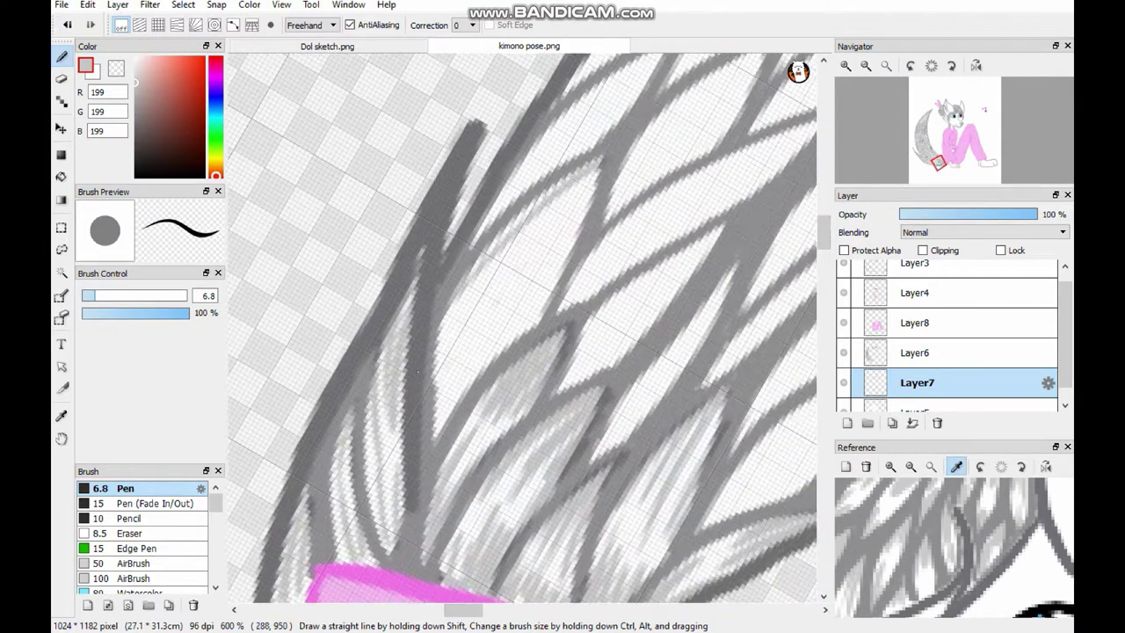
drag(606, 163, 431, 440)
drag(738, 229, 562, 396)
drag(752, 265, 587, 462)
scroll(522, 329, right, 4)
drag(615, 230, 431, 397)
drag(630, 360, 517, 468)
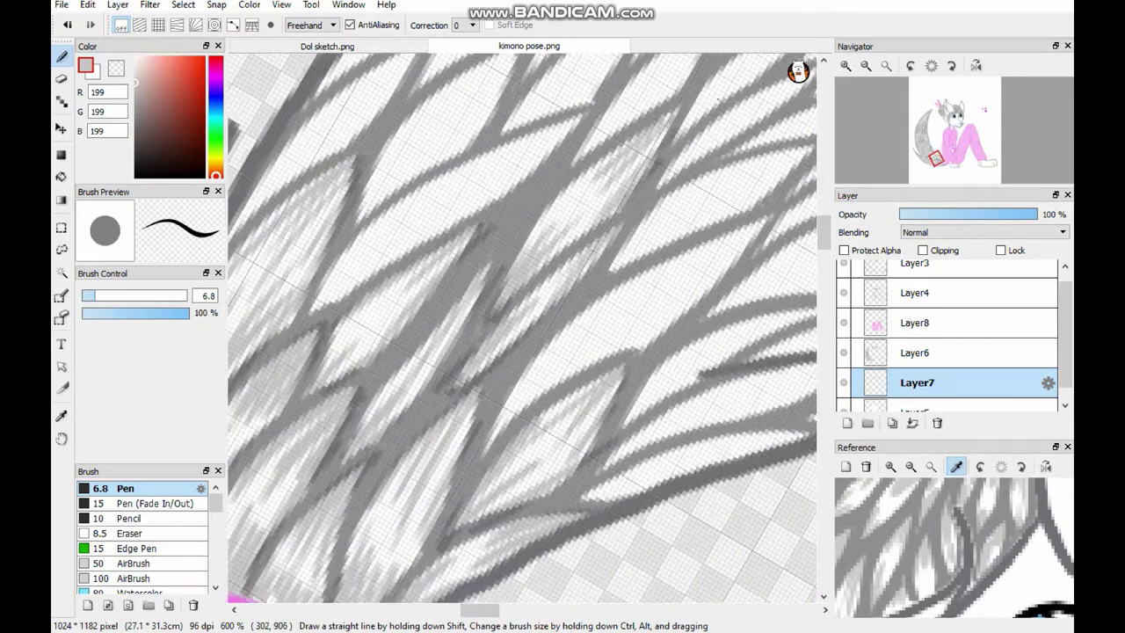
Add light grey shading strokes to the next tufts up, from the outer side across to the inner outline
drag(459, 171, 298, 324)
drag(582, 114, 447, 215)
drag(766, 216, 578, 333)
drag(592, 345, 474, 461)
drag(816, 307, 624, 423)
scroll(522, 328, up, 3)
drag(525, 202, 357, 357)
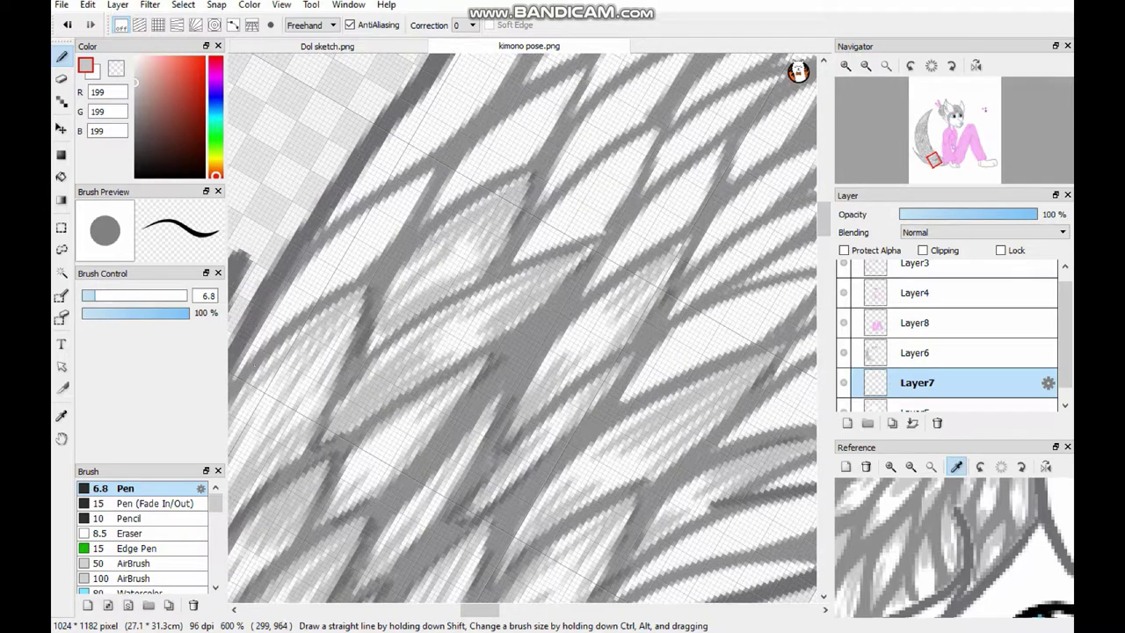
Shade the lower tail's outer tufts and the tufts along its inner outline with light grey strokes
drag(443, 164, 230, 380)
scroll(522, 329, up, 4)
drag(483, 283, 311, 504)
drag(729, 163, 479, 356)
drag(501, 97, 334, 325)
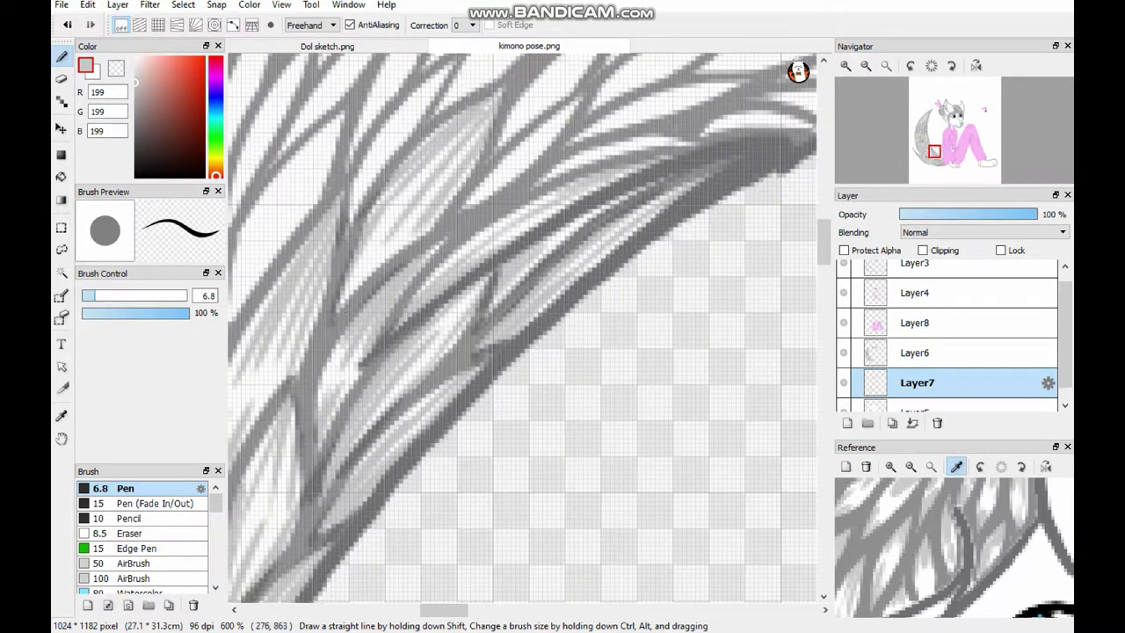
Shade the row of tufts above the lower inner spike line with light grey strokes, working towards the tail's centre
scroll(522, 329, up, 3)
drag(517, 107, 443, 199)
scroll(522, 329, right, 3)
drag(571, 200, 452, 343)
drag(488, 236, 397, 418)
drag(465, 174, 403, 283)
drag(381, 227, 298, 390)
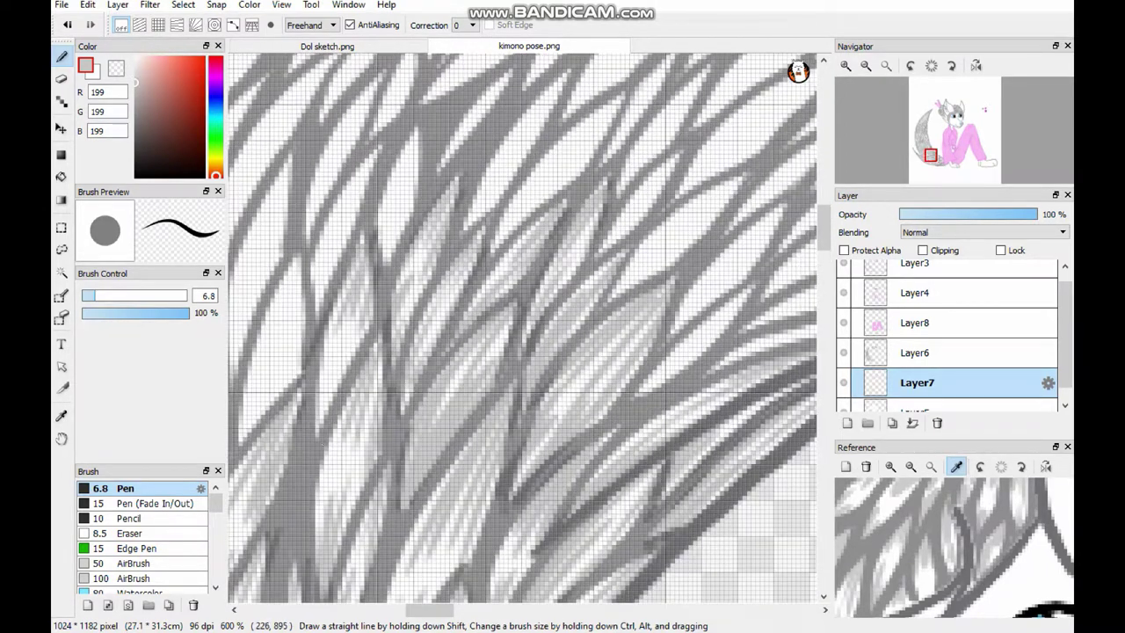
Continue the light grey shading through the mid-tail tufts towards the outer outline
scroll(522, 329, left, 2)
drag(422, 246, 360, 430)
drag(327, 230, 265, 420)
scroll(522, 328, left, 3)
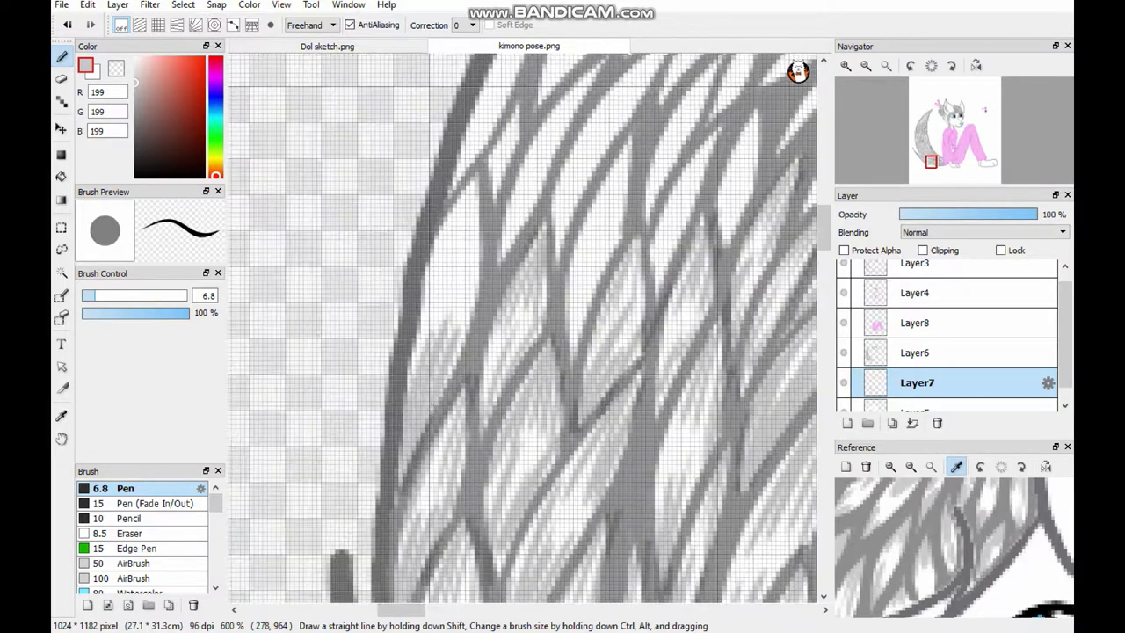
Shade the tufts along the tail's outer outline below the protruding fur spike with light grey strokes
drag(492, 172, 420, 450)
scroll(522, 328, left, 2)
drag(657, 195, 574, 459)
drag(710, 88, 563, 335)
scroll(522, 328, up, 5)
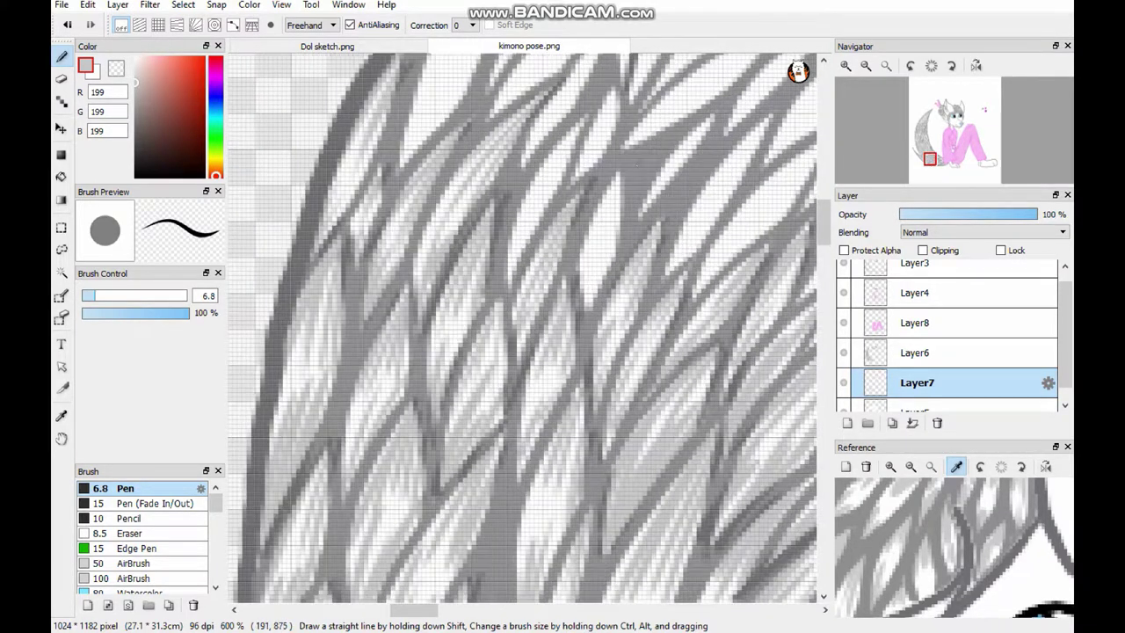
scroll(522, 329, left, 4)
scroll(521, 329, up, 1)
drag(487, 202, 409, 345)
drag(567, 297, 471, 385)
drag(495, 200, 383, 443)
drag(606, 102, 489, 287)
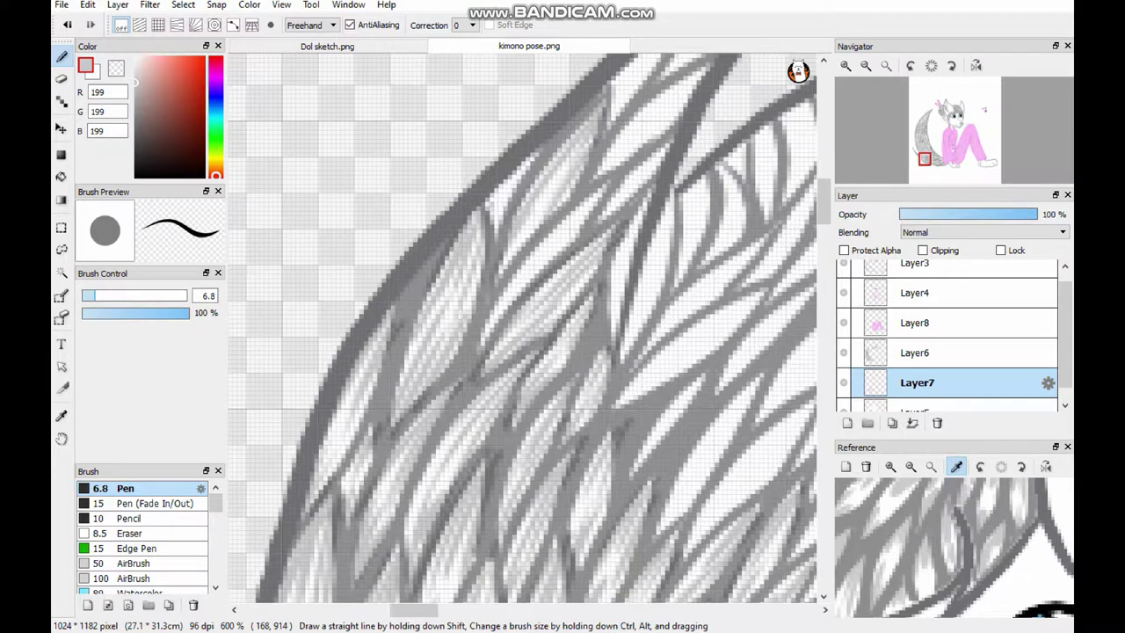
Fill the tufts inside the protruding outer fur spike with light grey strokes up to its tip
drag(673, 133, 603, 217)
scroll(521, 329, up, 3)
scroll(522, 328, left, 3)
drag(701, 243, 498, 452)
scroll(522, 328, up, 2)
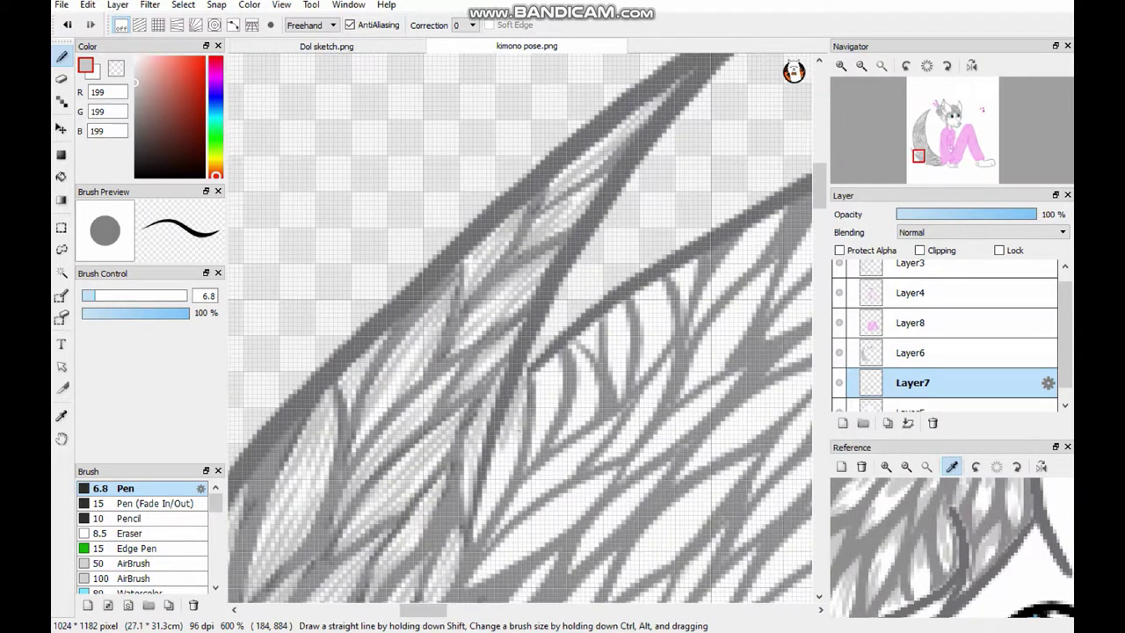
Shade the small tufts in the notch beside the fur spike's base with light grey
scroll(522, 328, left, 2)
drag(563, 371, 490, 448)
drag(694, 356, 620, 420)
scroll(522, 329, up, 3)
scroll(522, 329, left, 2)
drag(492, 281, 457, 439)
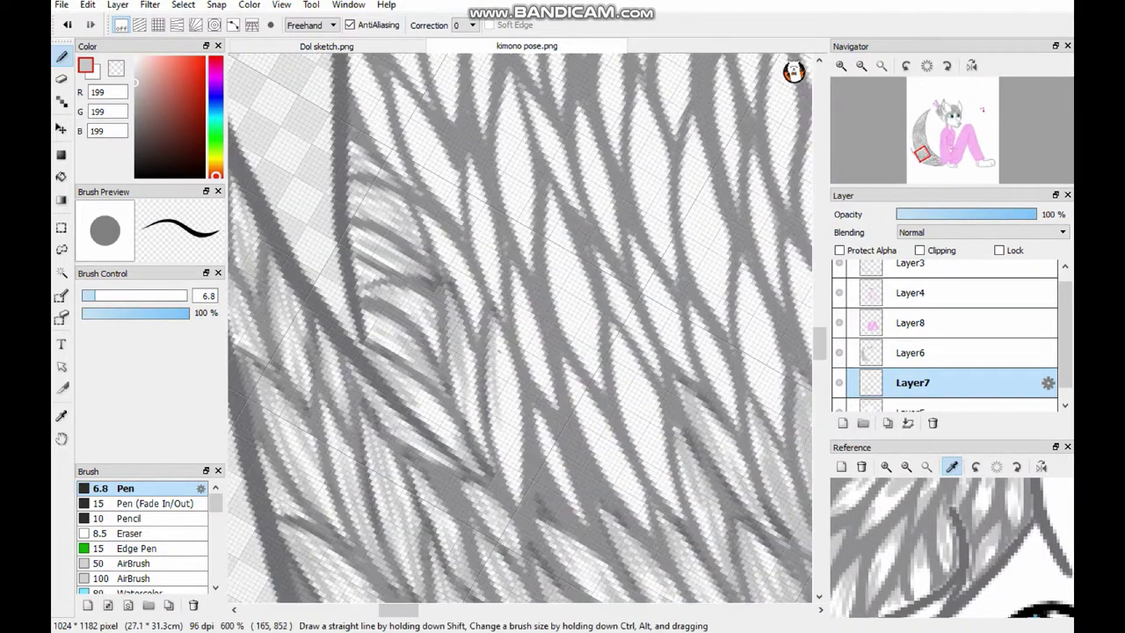
Add light grey strokes to the row of tufts running from the notch across to the tail's inner outline
drag(665, 378, 582, 545)
drag(708, 302, 647, 513)
scroll(522, 328, right, 2)
scroll(521, 328, left, 1)
drag(665, 293, 616, 467)
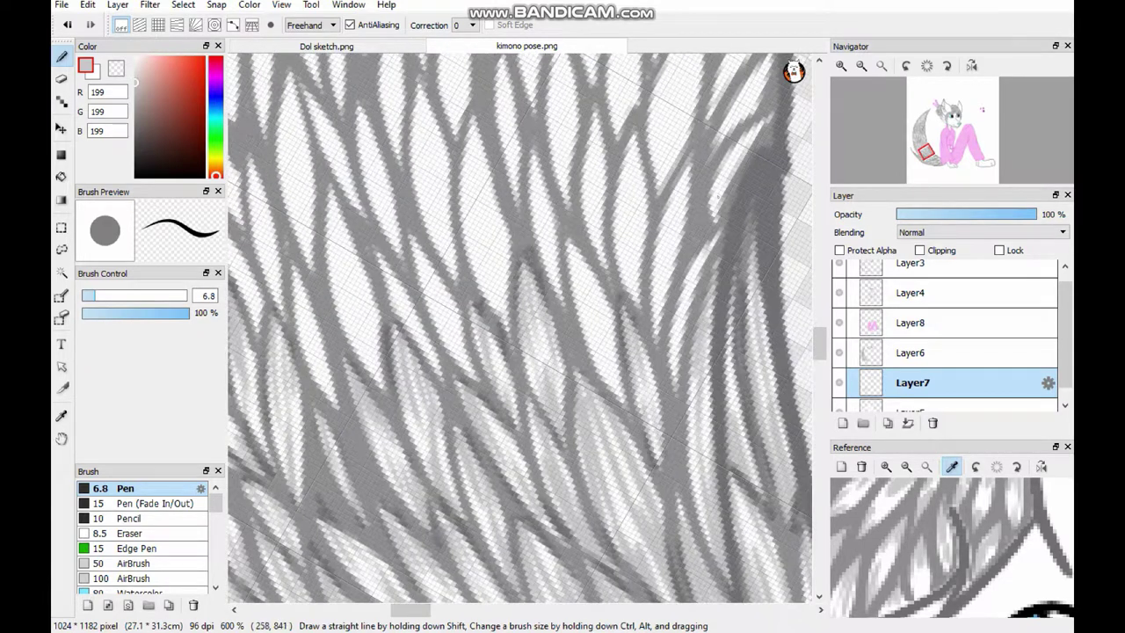
drag(724, 231, 669, 419)
drag(629, 227, 565, 411)
scroll(522, 329, left, 2)
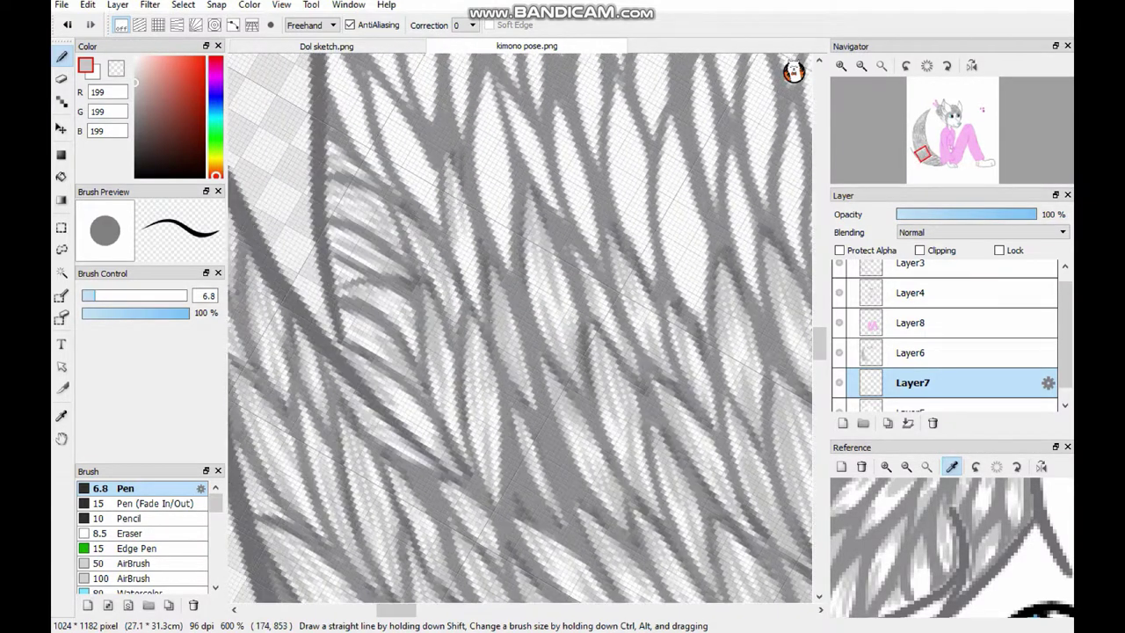
Shade the outer-side tufts just above the spike's notch with light grey strokes
drag(415, 58, 362, 172)
drag(496, 203, 459, 333)
scroll(522, 329, up, 2)
drag(438, 193, 359, 374)
drag(552, 242, 513, 446)
mouse_move(608, 256)
mouse_down()
mouse_move(527, 419)
mouse_move(591, 448)
mouse_up()
drag(685, 261, 647, 448)
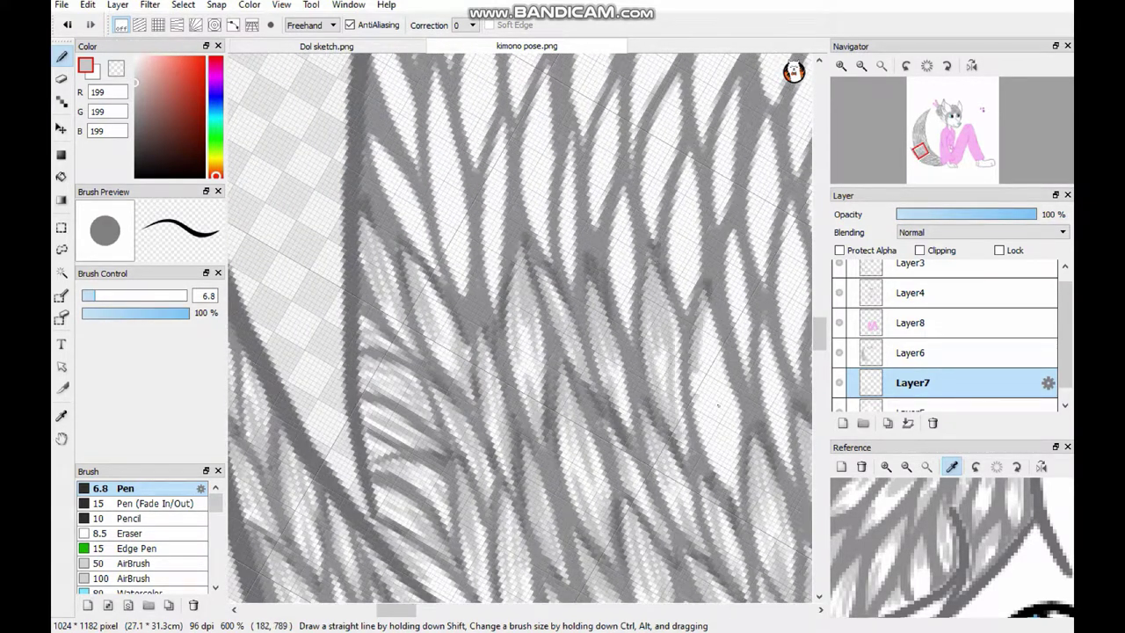
Carry the light grey shading of that row through the tail's centre to the inner outline
drag(732, 278, 688, 407)
drag(740, 422, 705, 504)
scroll(522, 328, right, 2)
drag(521, 290, 481, 466)
drag(568, 273, 541, 396)
drag(606, 285, 550, 473)
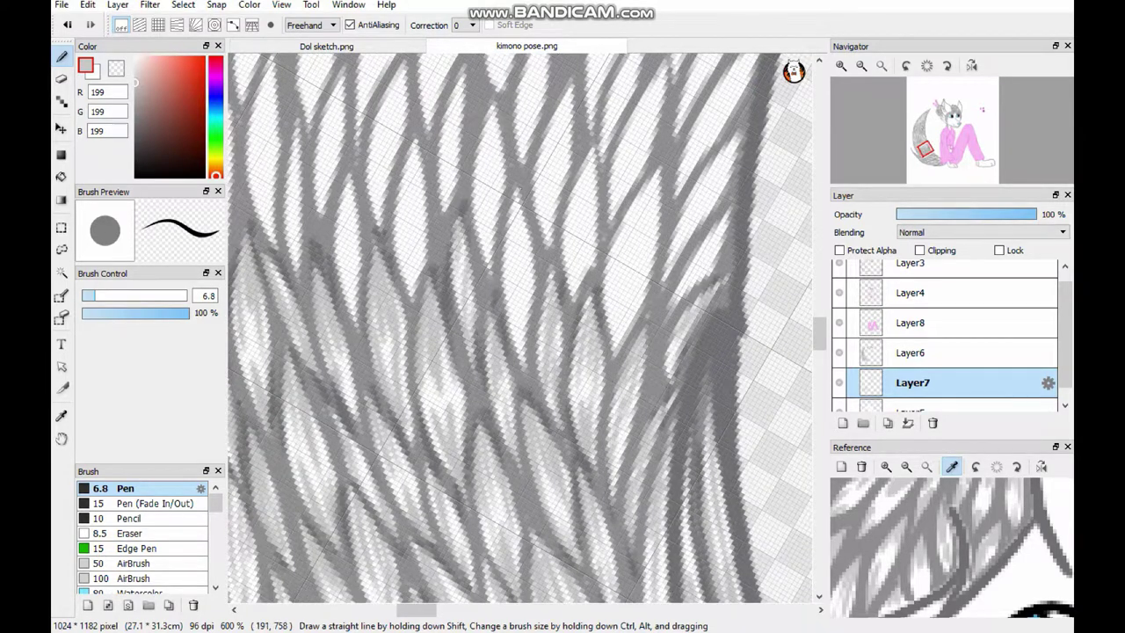
drag(534, 188, 503, 378)
drag(606, 151, 564, 316)
drag(668, 165, 606, 343)
Shade the next tufts up along the outer outline above the notch with light grey strokes
scroll(522, 329, left, 4)
drag(478, 212, 448, 334)
drag(541, 268, 504, 418)
drag(531, 360, 510, 462)
drag(592, 214, 543, 406)
drag(601, 279, 577, 448)
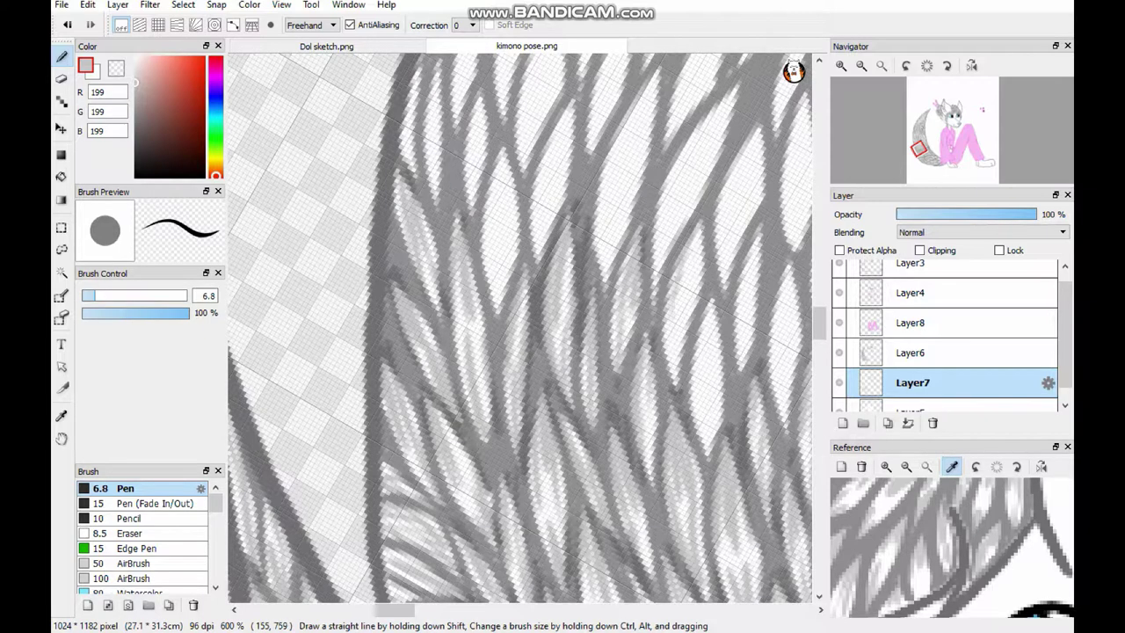
Shade the central tufts of the mid-tail and those reaching the inner outline with light grey
scroll(519, 334, right, 3)
drag(591, 227, 547, 373)
drag(694, 244, 645, 418)
drag(773, 199, 719, 298)
drag(785, 232, 715, 411)
scroll(519, 334, right, 3)
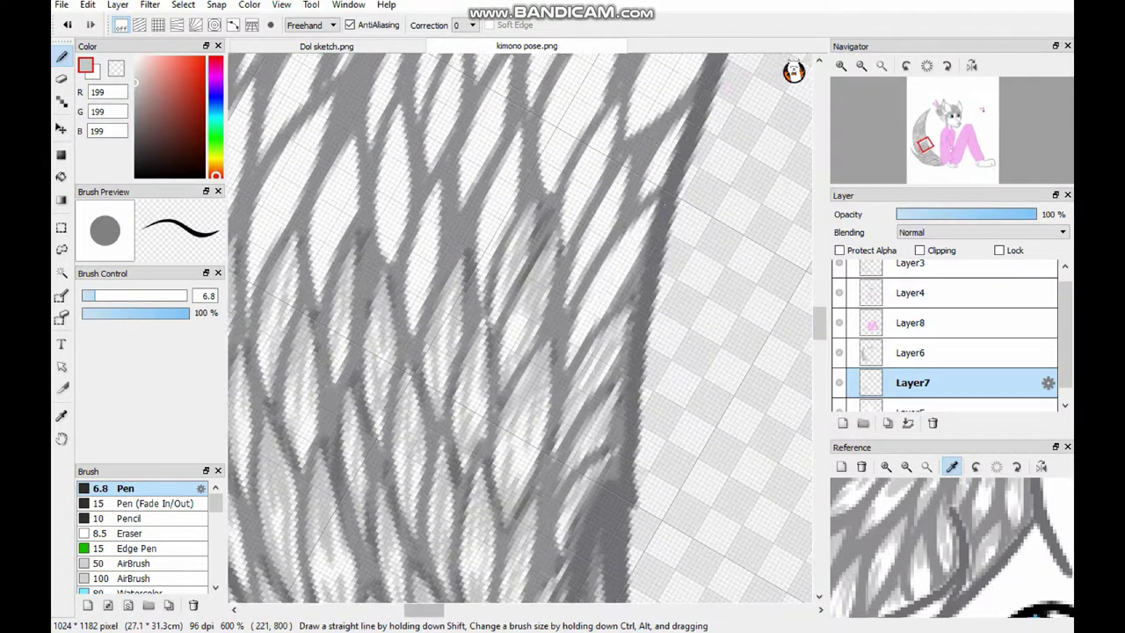
drag(659, 199, 568, 363)
scroll(518, 334, right, 3)
drag(619, 319, 536, 498)
Add light grey strokes to the large pointed tufts along the mid-tail's inner outline and the tufts beside them
drag(496, 332, 453, 473)
drag(489, 230, 392, 430)
drag(501, 301, 378, 519)
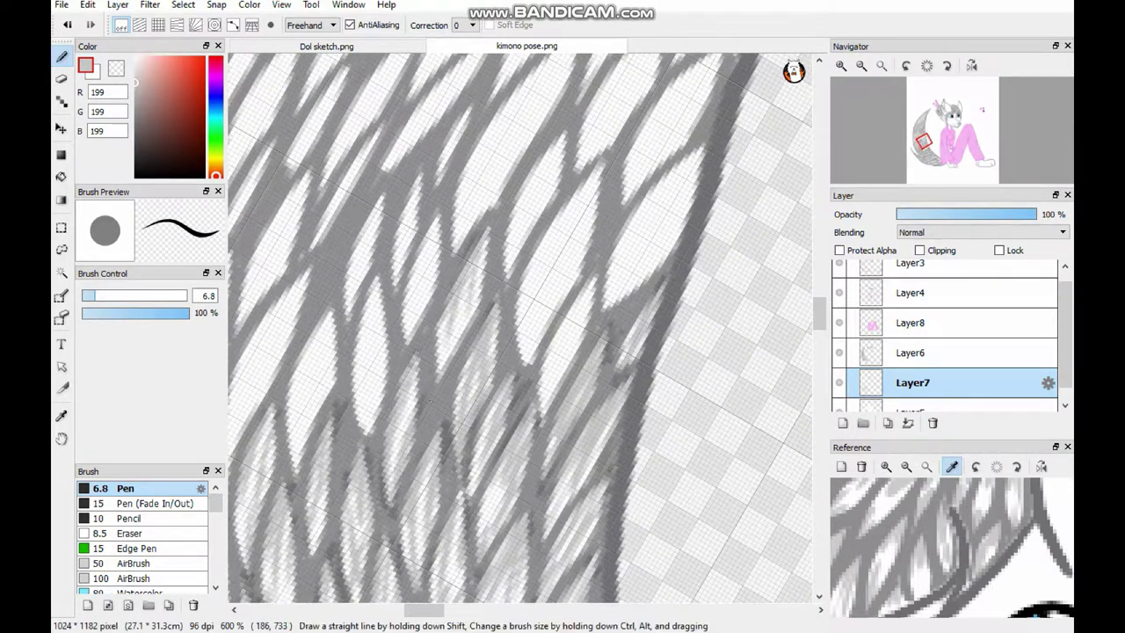
drag(606, 160, 509, 376)
drag(601, 274, 531, 399)
drag(703, 151, 598, 316)
drag(695, 188, 564, 385)
drag(393, 281, 355, 455)
Extend the light grey shading from the mid-tail's centre tufts back towards the outer side
scroll(518, 334, left, 3)
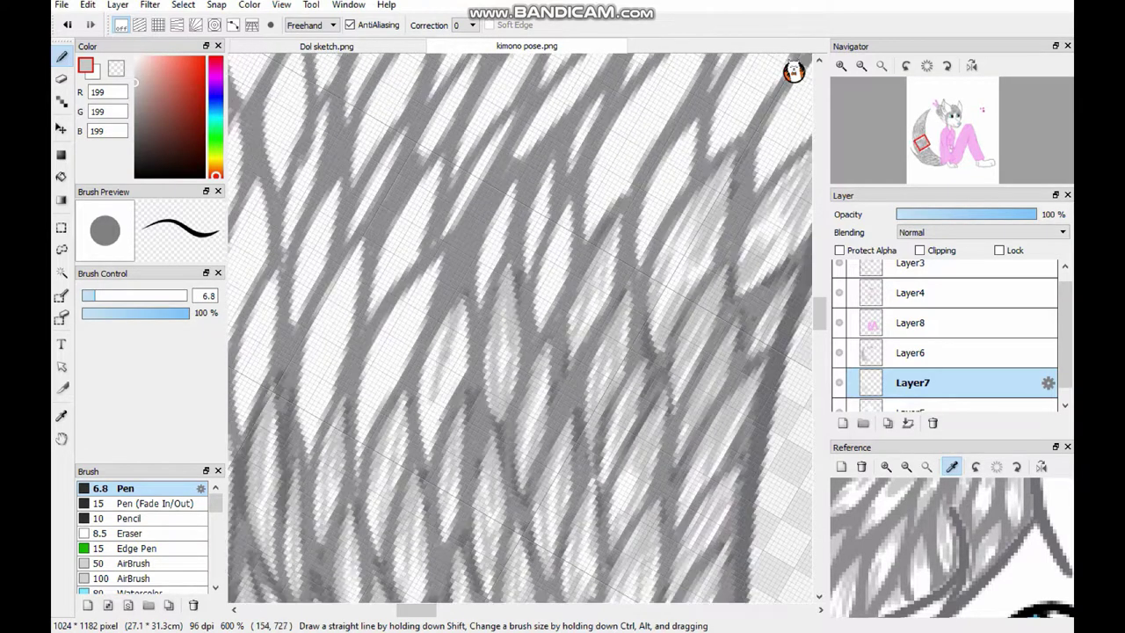
drag(474, 295, 418, 483)
drag(582, 193, 534, 329)
drag(390, 264, 348, 385)
drag(369, 256, 299, 457)
scroll(519, 334, left, 3)
drag(409, 269, 357, 486)
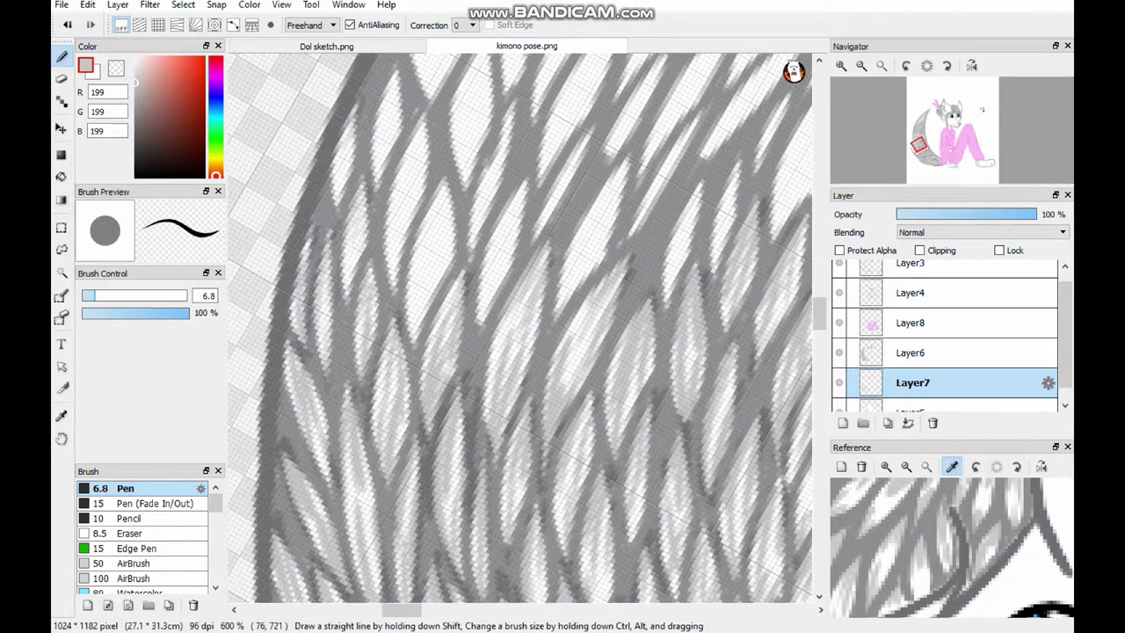
Shade the mid-tail's outer-edge tufts and the neighbouring row towards the centre with light grey strokes
drag(399, 71, 373, 134)
drag(348, 165, 332, 216)
drag(439, 114, 385, 235)
drag(462, 170, 397, 311)
drag(409, 199, 380, 320)
drag(534, 176, 470, 286)
drag(446, 258, 404, 348)
drag(644, 153, 550, 325)
drag(710, 177, 663, 288)
drag(593, 246, 557, 318)
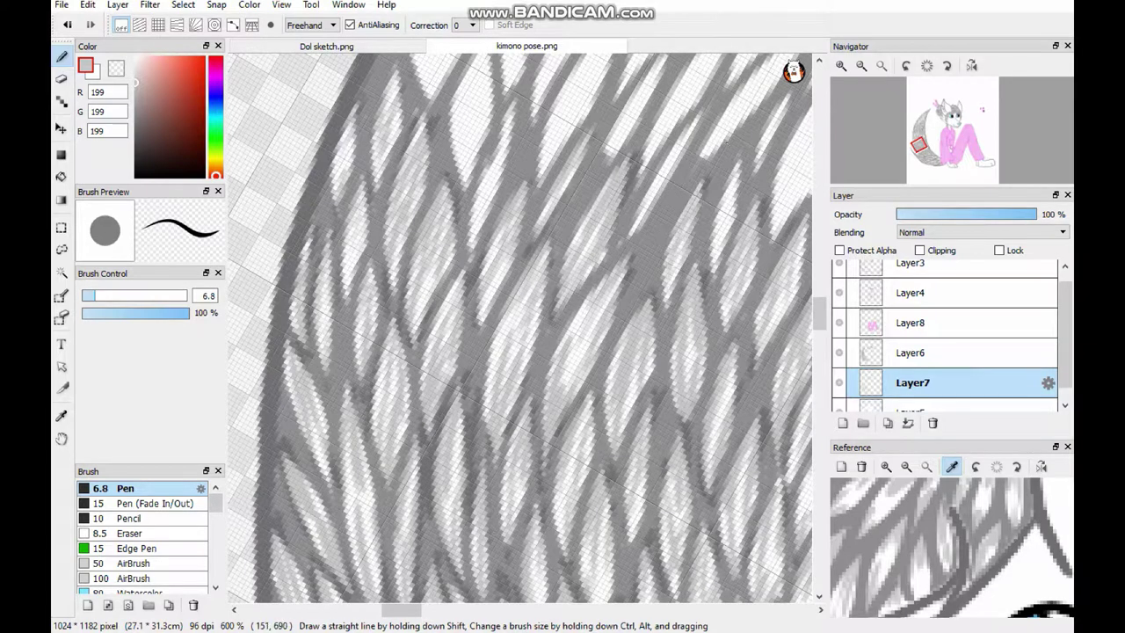
Shade the next row of tufts up, from the inner outline back to the tail's centre, with light grey
scroll(518, 334, up, 3)
scroll(518, 333, right, 3)
drag(708, 264, 599, 432)
drag(655, 237, 552, 399)
drag(571, 251, 466, 387)
drag(545, 290, 425, 486)
drag(411, 316, 354, 403)
drag(474, 255, 383, 372)
drag(397, 250, 299, 411)
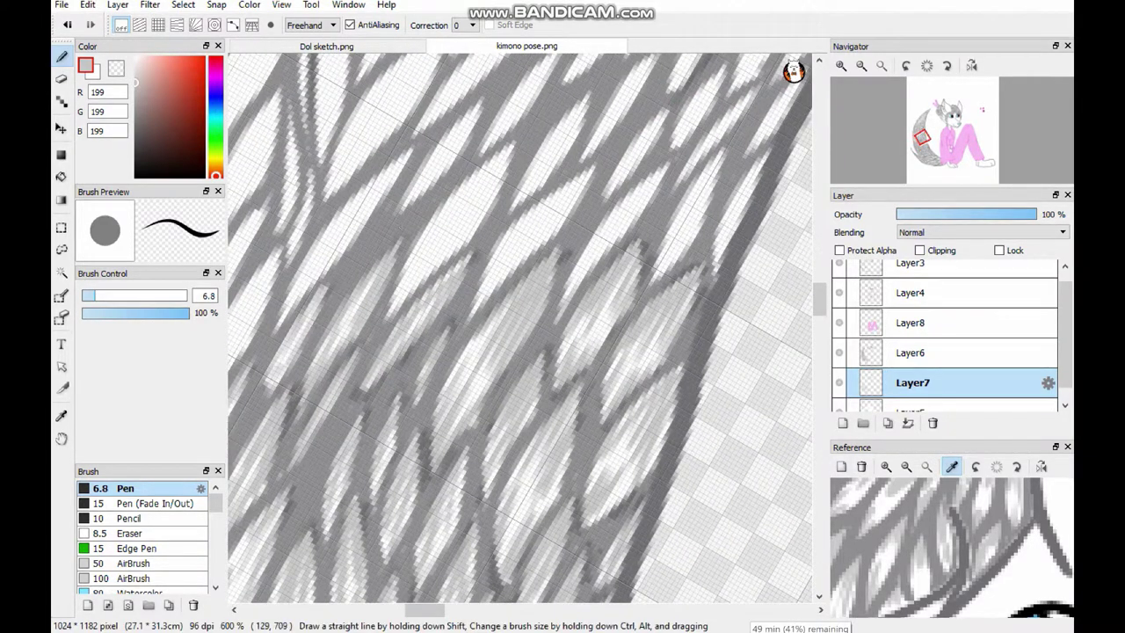
Continue the light grey strokes through the centre-left tufts to the outer outline and up along that edge
scroll(518, 334, left, 3)
drag(469, 248, 379, 438)
drag(413, 269, 364, 366)
drag(391, 179, 349, 311)
scroll(518, 334, left, 3)
drag(461, 185, 429, 252)
drag(427, 243, 376, 330)
scroll(518, 334, left, 3)
drag(488, 255, 452, 348)
drag(529, 258, 485, 441)
drag(547, 160, 487, 302)
mouse_move(625, 151)
mouse_down()
mouse_move(554, 281)
mouse_move(568, 318)
mouse_up()
drag(617, 283, 534, 388)
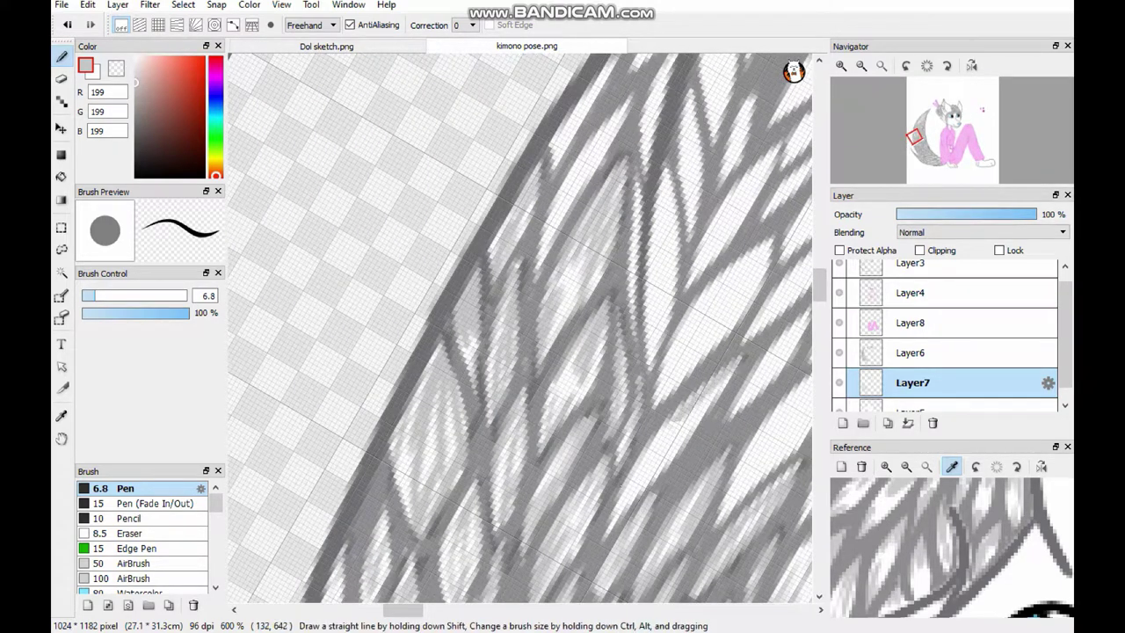
Shade the slender overlapping tufts near the outer outline and the broad tuft beside them with light grey
drag(746, 366, 606, 524)
scroll(518, 334, right, 3)
drag(472, 207, 415, 394)
drag(397, 76, 314, 200)
drag(410, 121, 332, 238)
drag(477, 112, 443, 211)
drag(345, 201, 295, 302)
drag(552, 257, 446, 348)
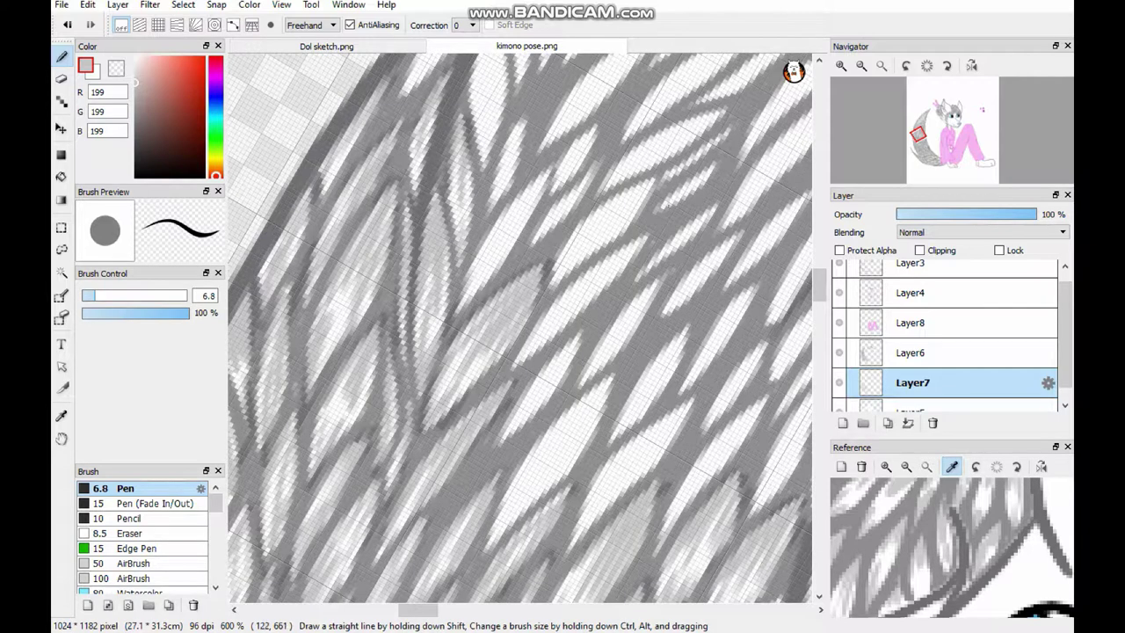
Add light grey strokes to the pointed tufts in the centre of the tail's upper half
drag(652, 235, 508, 381)
drag(596, 325, 534, 413)
drag(630, 370, 503, 503)
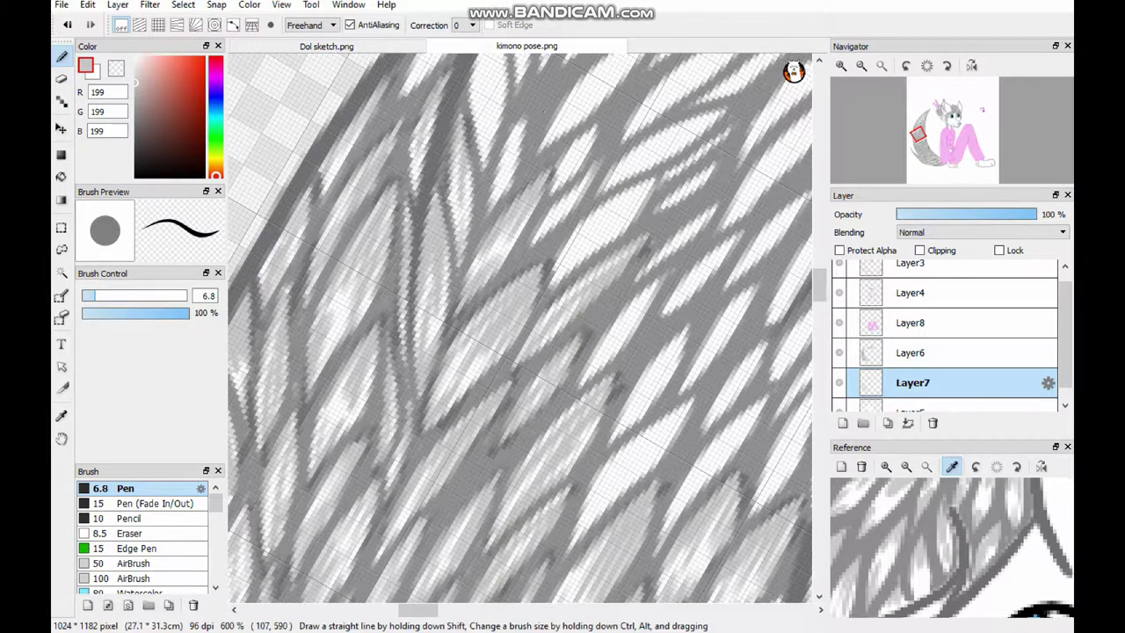
drag(700, 400, 562, 561)
drag(695, 320, 603, 454)
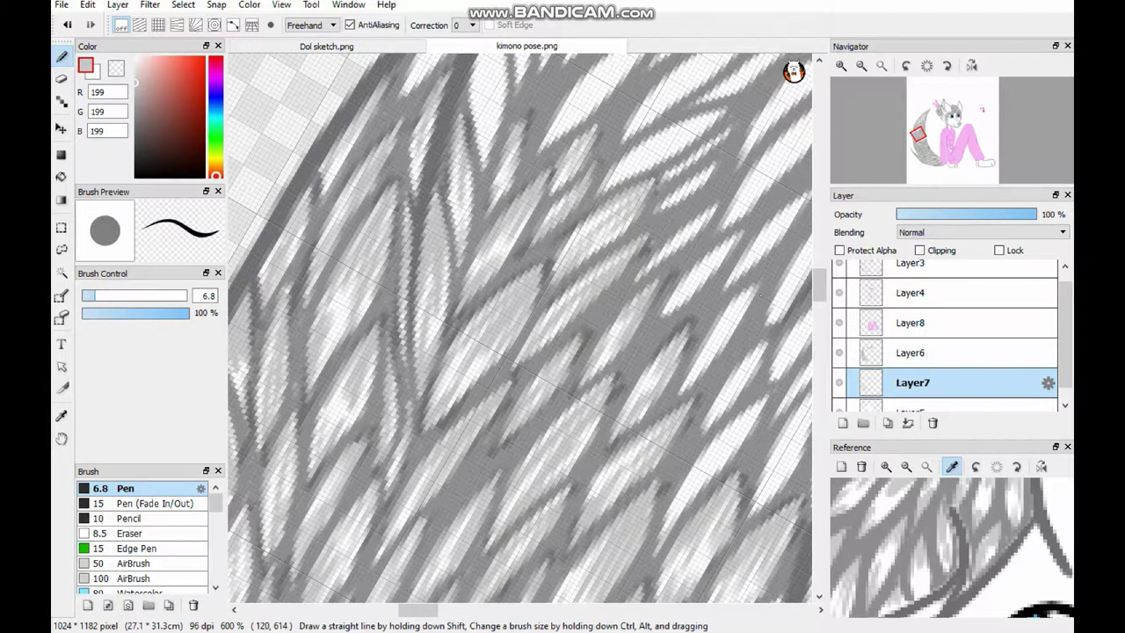
Shade the upper half's narrow tufts from the centre to the inner outline with light grey strokes
scroll(518, 334, right, 3)
drag(554, 399, 431, 569)
drag(552, 339, 473, 445)
drag(610, 379, 517, 501)
drag(641, 315, 564, 403)
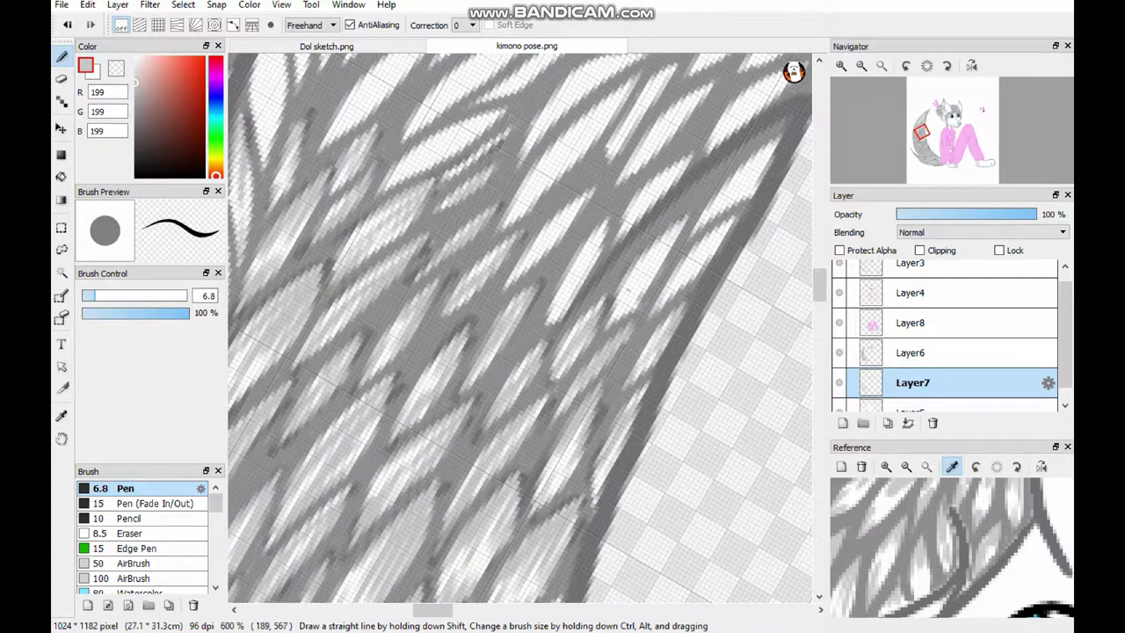
scroll(518, 334, left, 3)
drag(595, 293, 496, 409)
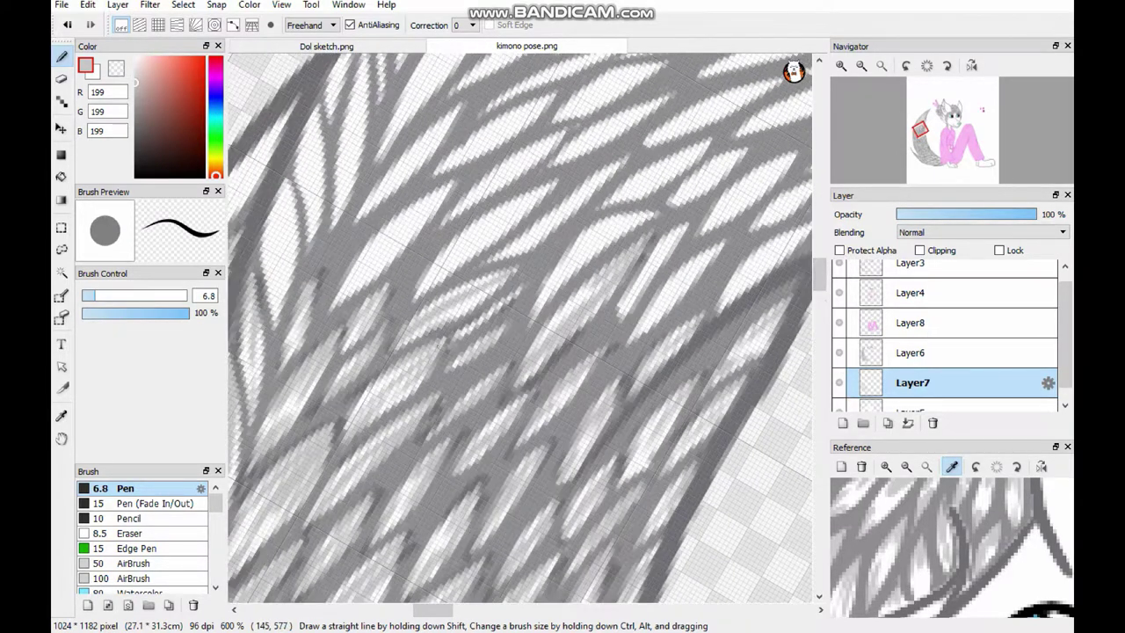
Shade the upper tail's outer-edge tufts and the long curved tufts next to them with light grey
scroll(519, 334, up, 3)
drag(418, 113, 300, 283)
drag(580, 190, 443, 338)
drag(448, 105, 413, 190)
drag(596, 239, 515, 327)
drag(750, 167, 590, 281)
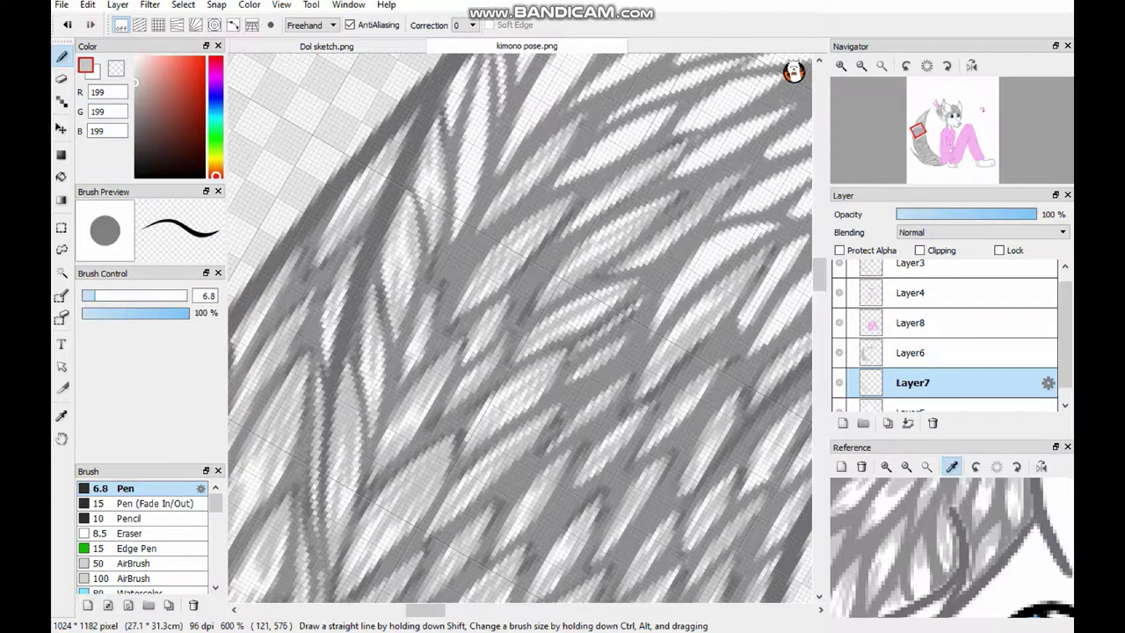
Add light grey strokes to the tufts above the dark fold at the upper tail's inner outline
scroll(518, 334, right, 3)
drag(729, 236, 668, 284)
drag(741, 188, 673, 243)
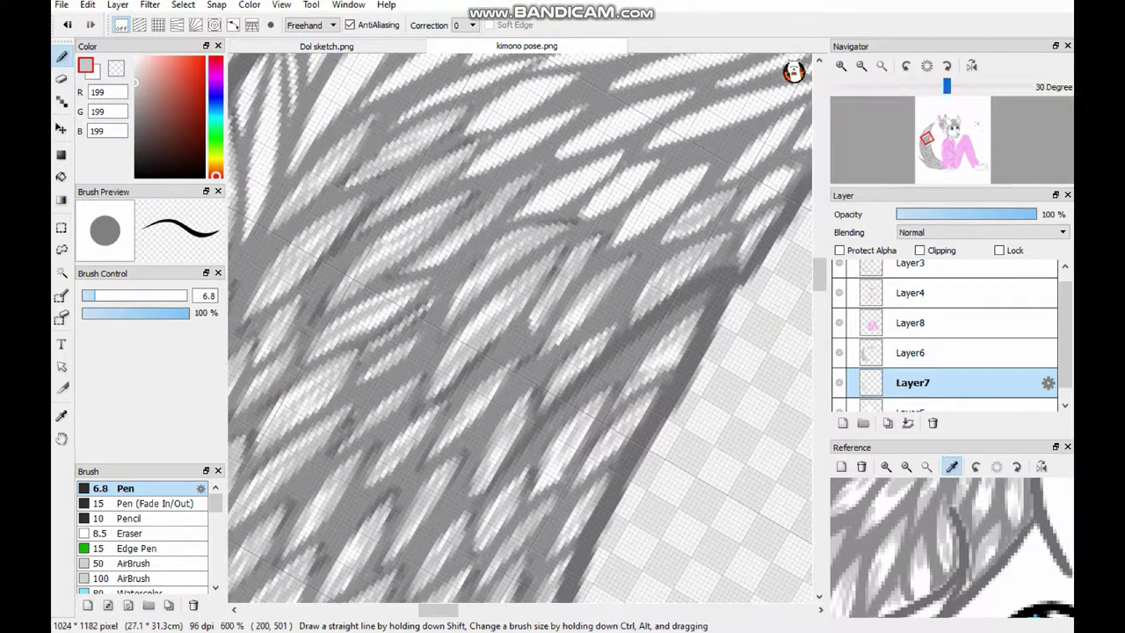
drag(706, 167, 601, 258)
drag(682, 157, 562, 211)
Shade the tufts around the step in the upper tail's outer outline with light grey strokes
scroll(518, 334, up, 3)
scroll(519, 334, left, 3)
drag(478, 257, 424, 464)
drag(597, 213, 460, 406)
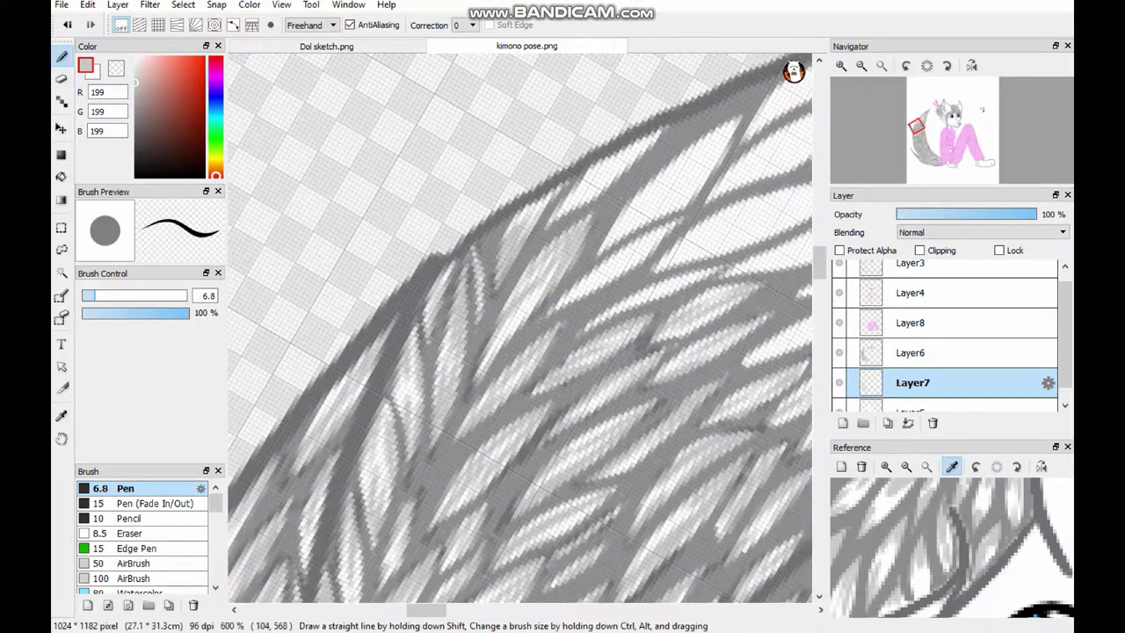
drag(747, 114, 594, 192)
drag(725, 140, 587, 264)
Return the canvas to its upright angle and shade the long diagonal tufts across the upper tail light grey
key(ctrl+0)
drag(694, 67, 464, 297)
drag(728, 111, 529, 248)
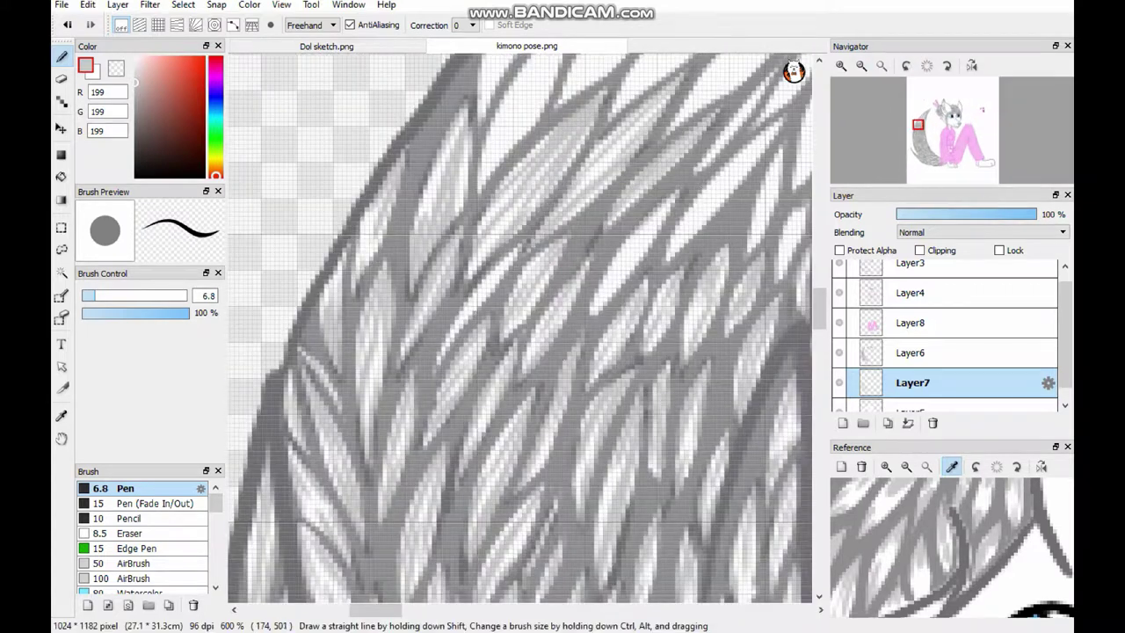
scroll(518, 334, up, 3)
drag(618, 97, 492, 298)
drag(642, 224, 579, 277)
Shade the diagonal tufts across the upper tail light grey, from the outer outline to the inner outline
scroll(518, 334, up, 3)
drag(413, 325, 308, 514)
drag(536, 274, 400, 397)
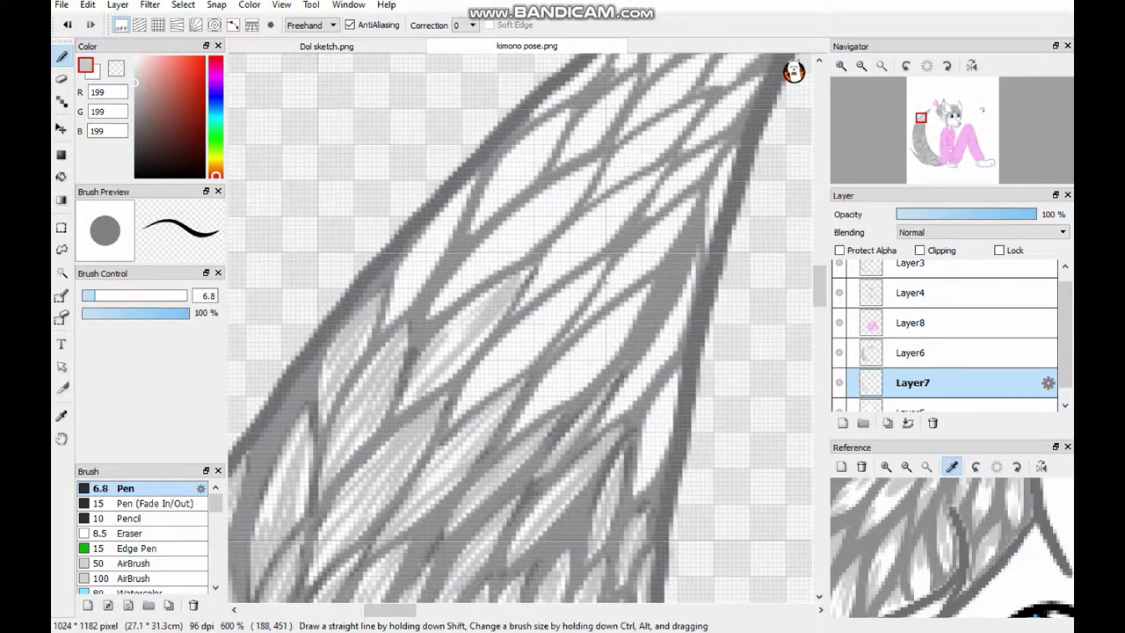
drag(607, 260, 439, 429)
drag(655, 292, 510, 432)
drag(703, 255, 589, 439)
drag(694, 373, 620, 508)
Add light grey strokes to the remaining white tufts where the tail narrows toward its tip
drag(729, 144, 670, 186)
mouse_move(571, 106)
mouse_down()
mouse_move(386, 333)
mouse_move(471, 231)
mouse_up()
drag(586, 176, 423, 320)
drag(648, 185, 531, 312)
scroll(519, 334, up, 3)
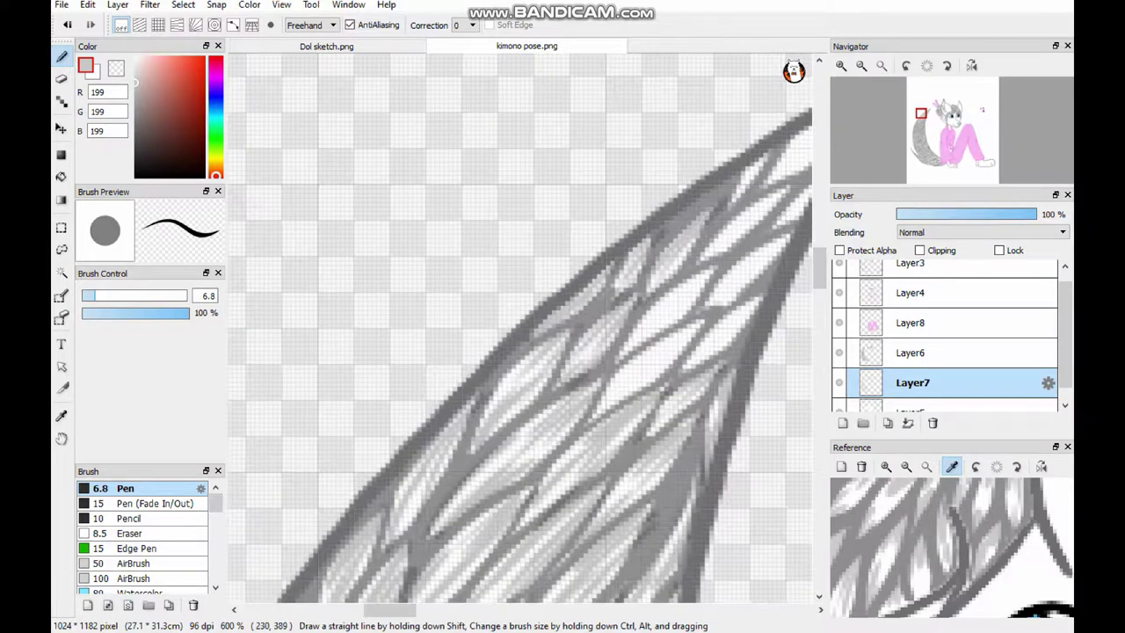
scroll(518, 334, right, 3)
click(881, 66)
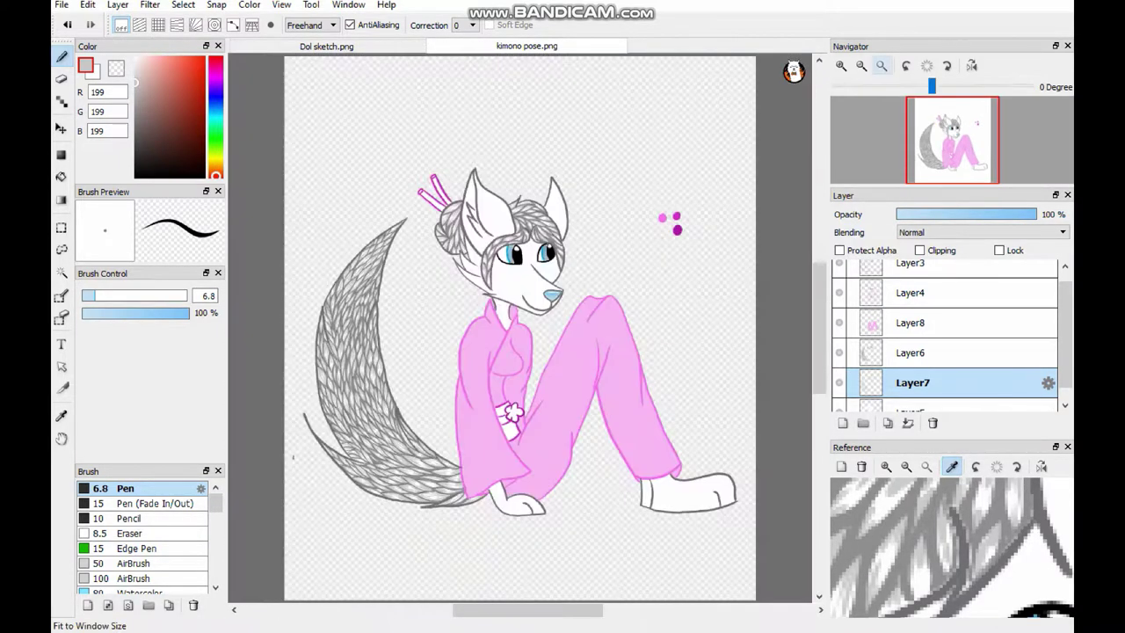
On Layer8, fill the kimono sash with purple (RGB 210, 77, 203) and its middle band and flower with a darker purple
scroll(518, 255, up, 5)
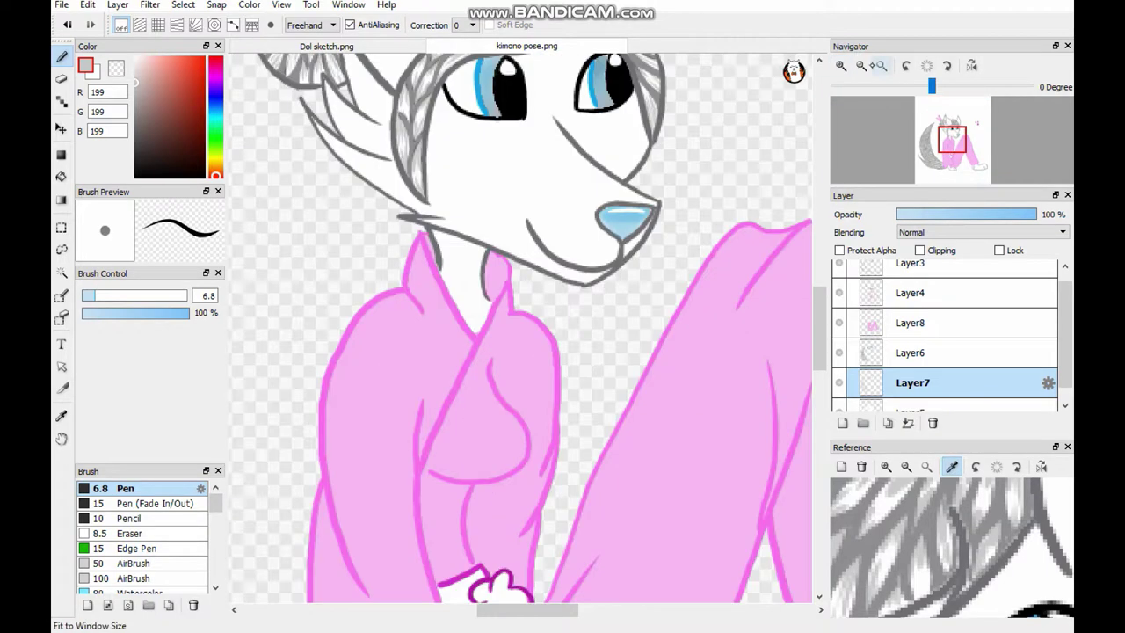
click(677, 229)
double_click(910, 293)
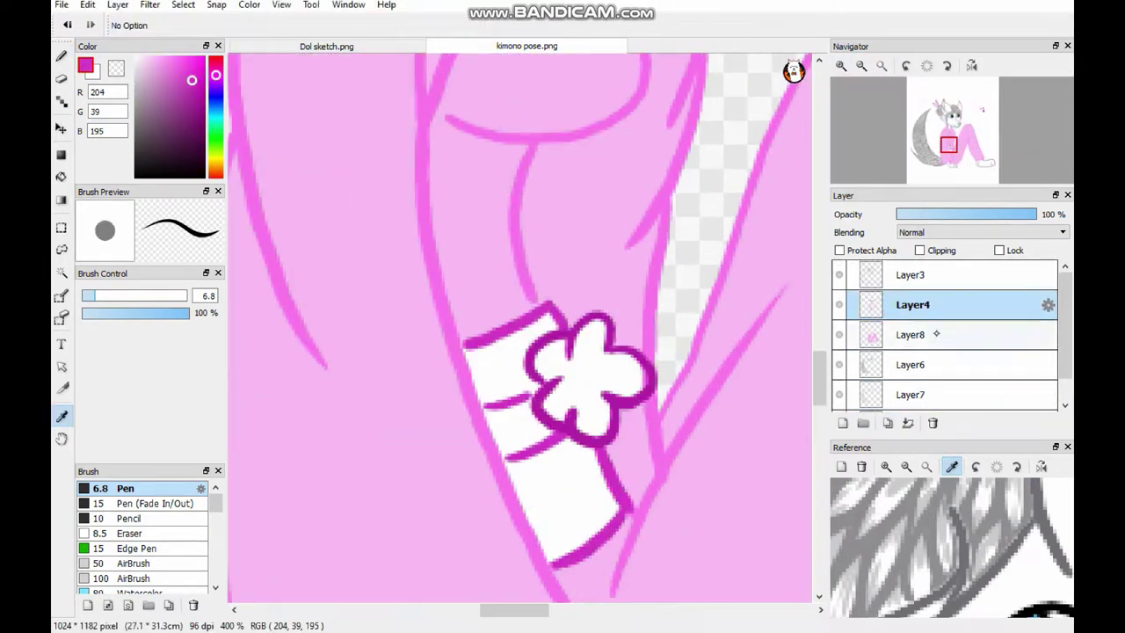
click(912, 334)
key(ctrl+z)
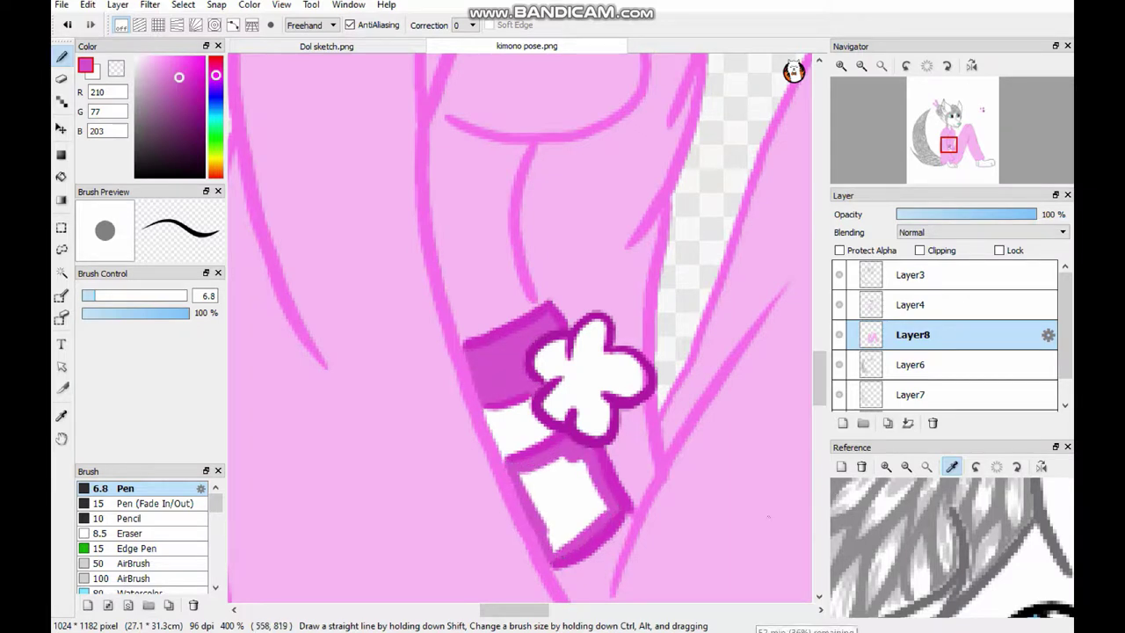
drag(538, 527, 605, 511)
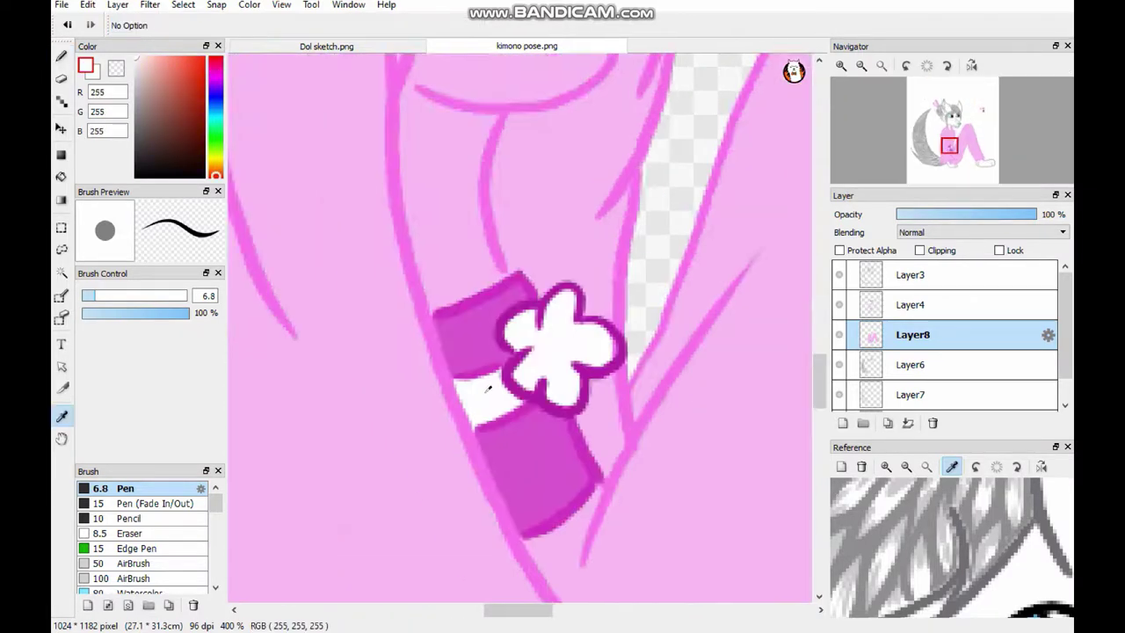
drag(528, 352, 567, 378)
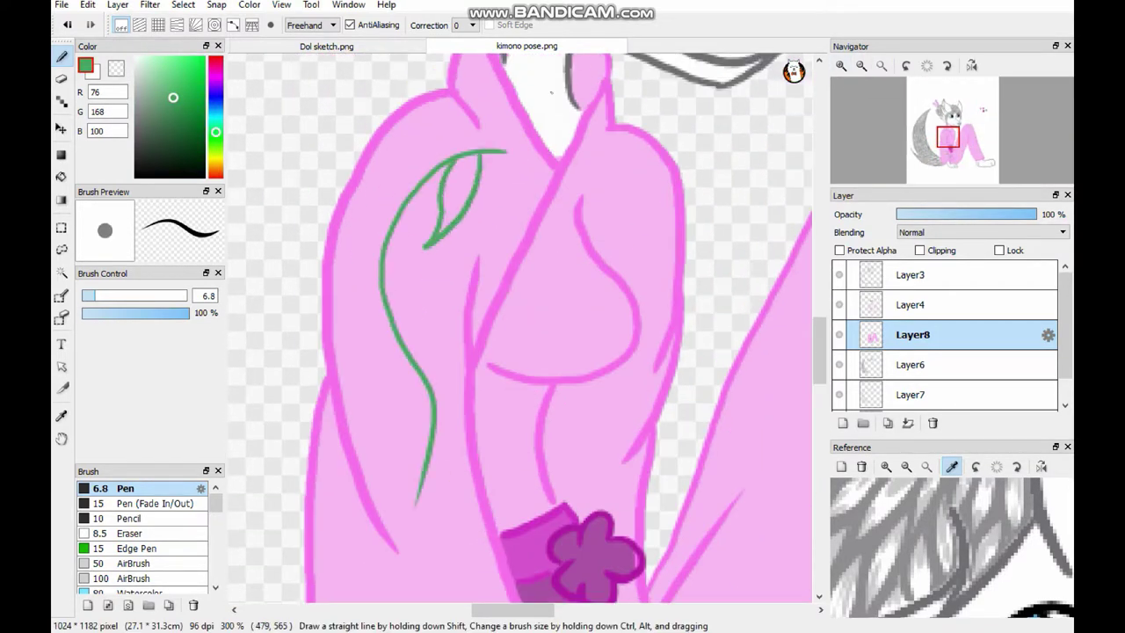
Draw green leafy vines (RGB 76, 168, 100) on the kimono's sleeve, chest and nearer leg
drag(413, 364, 388, 473)
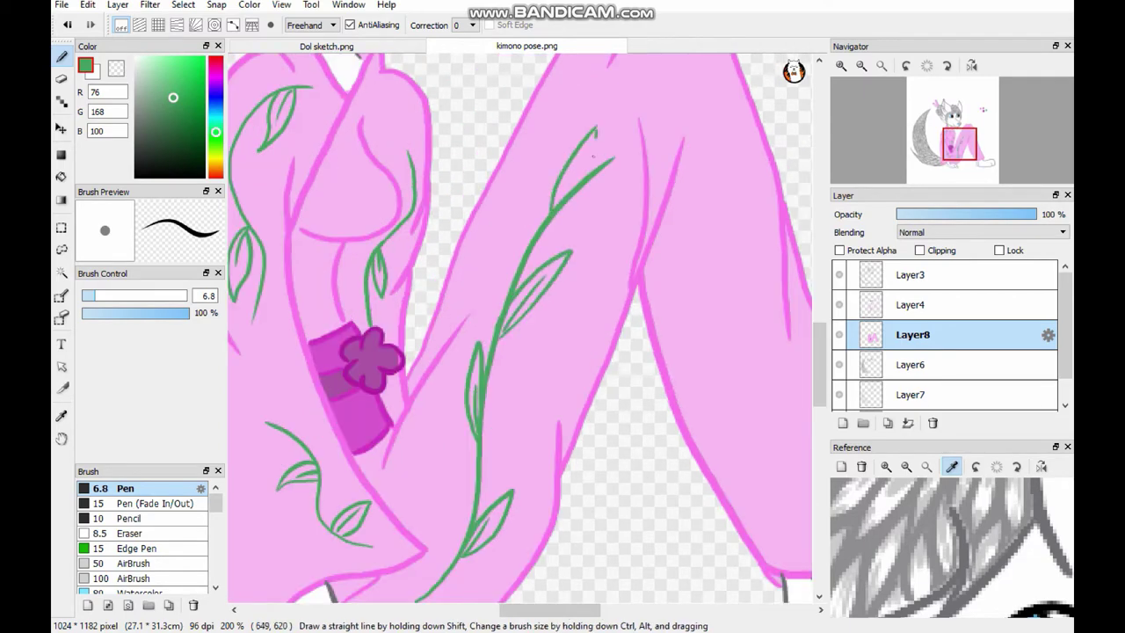
click(881, 66)
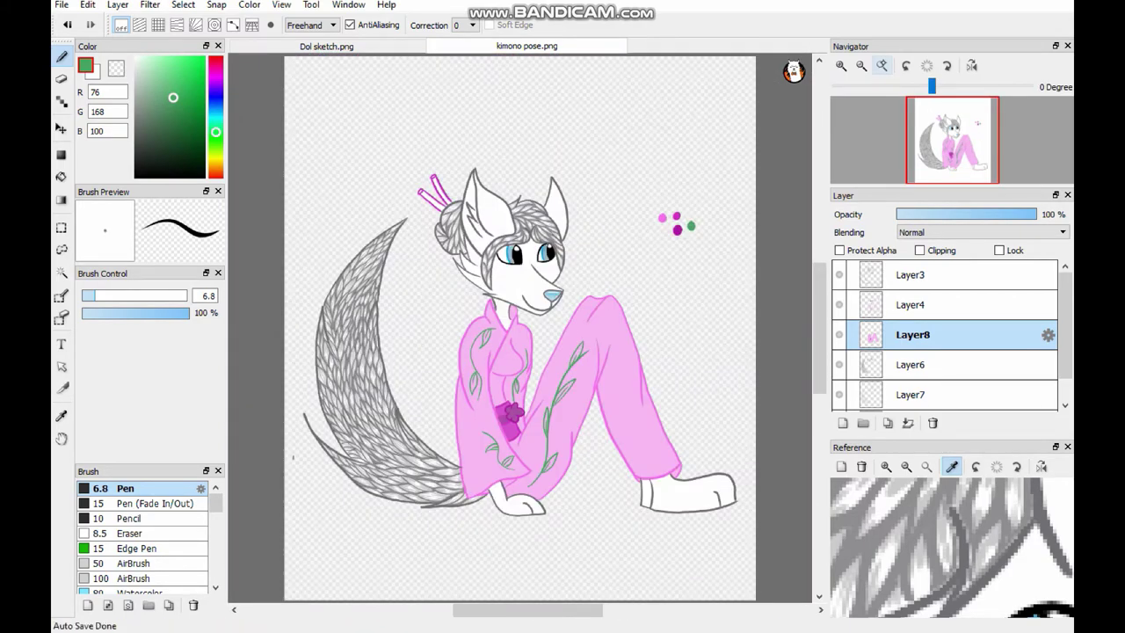